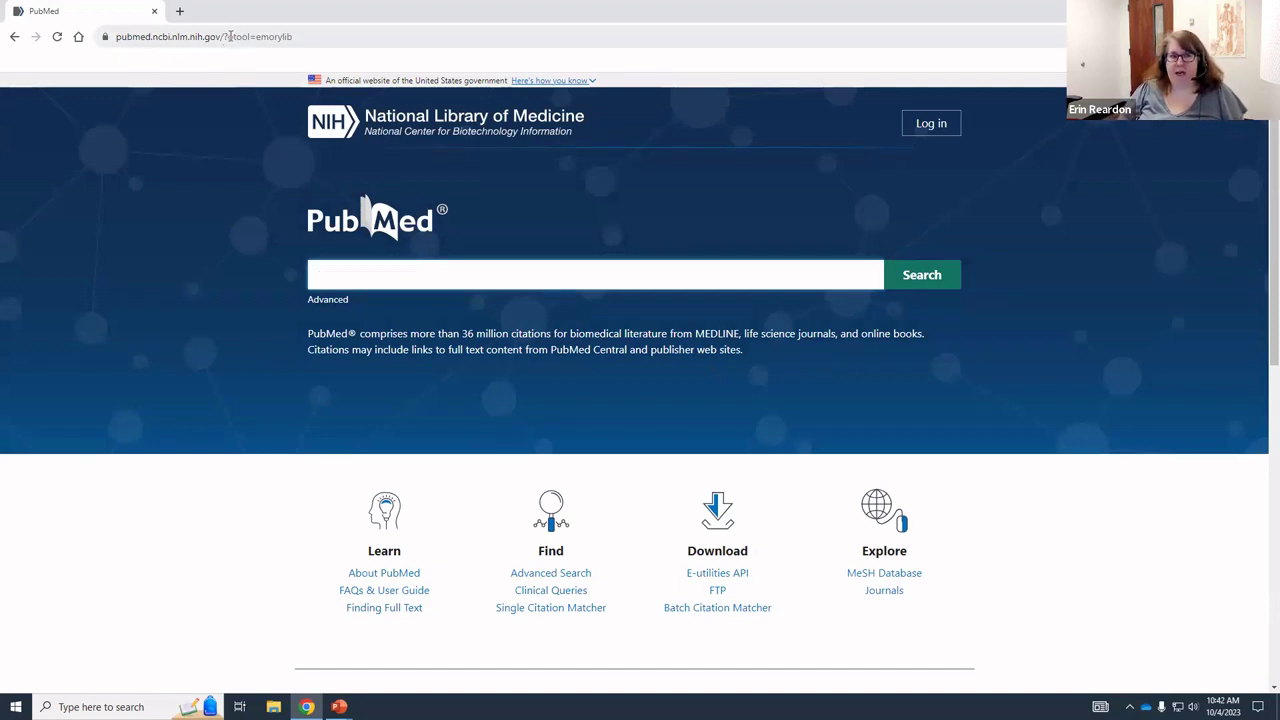
Search PubMed for triple negative breast cancer, after highlighting the emorylib part of the page's address.
double_click(258, 36)
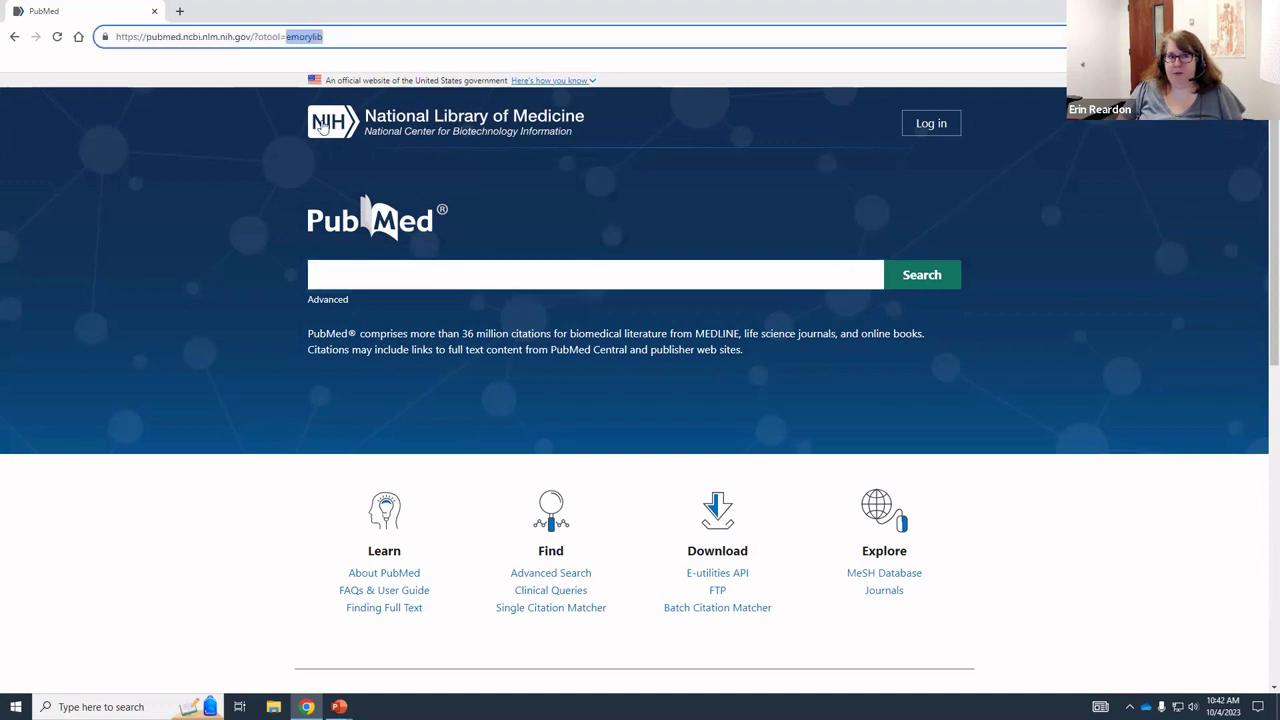
click(633, 283)
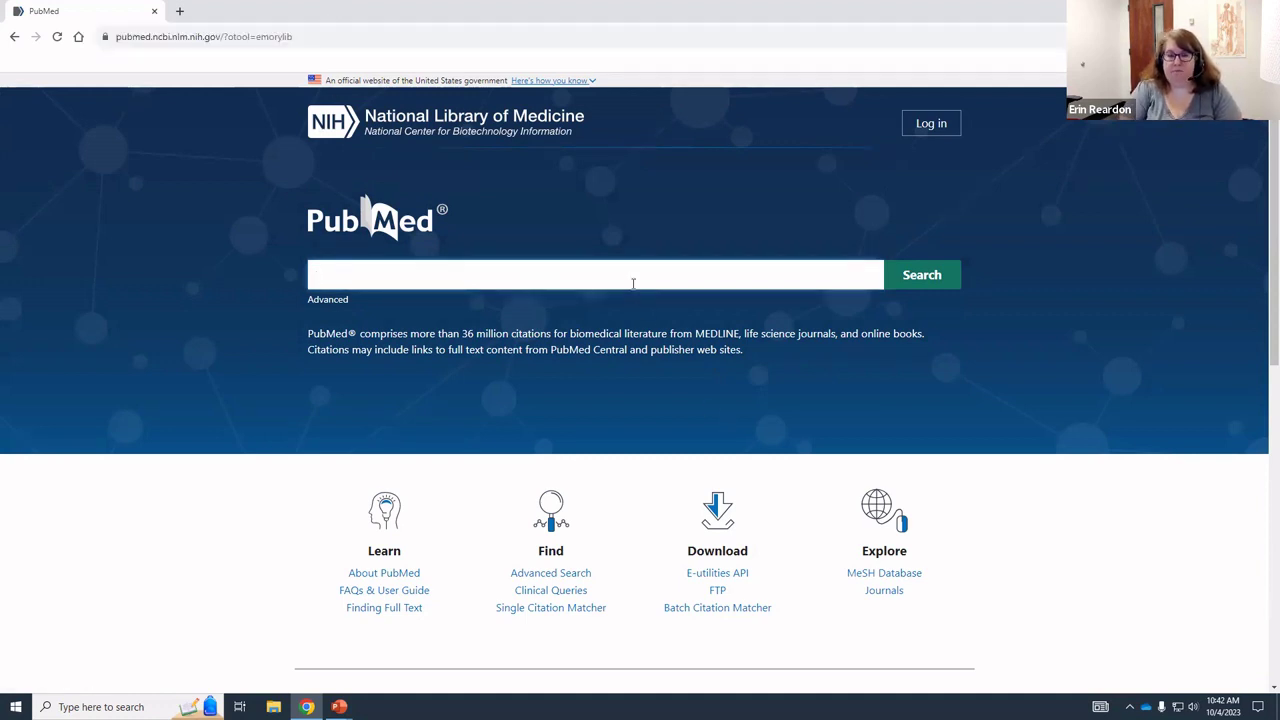
text(triple netgativ)
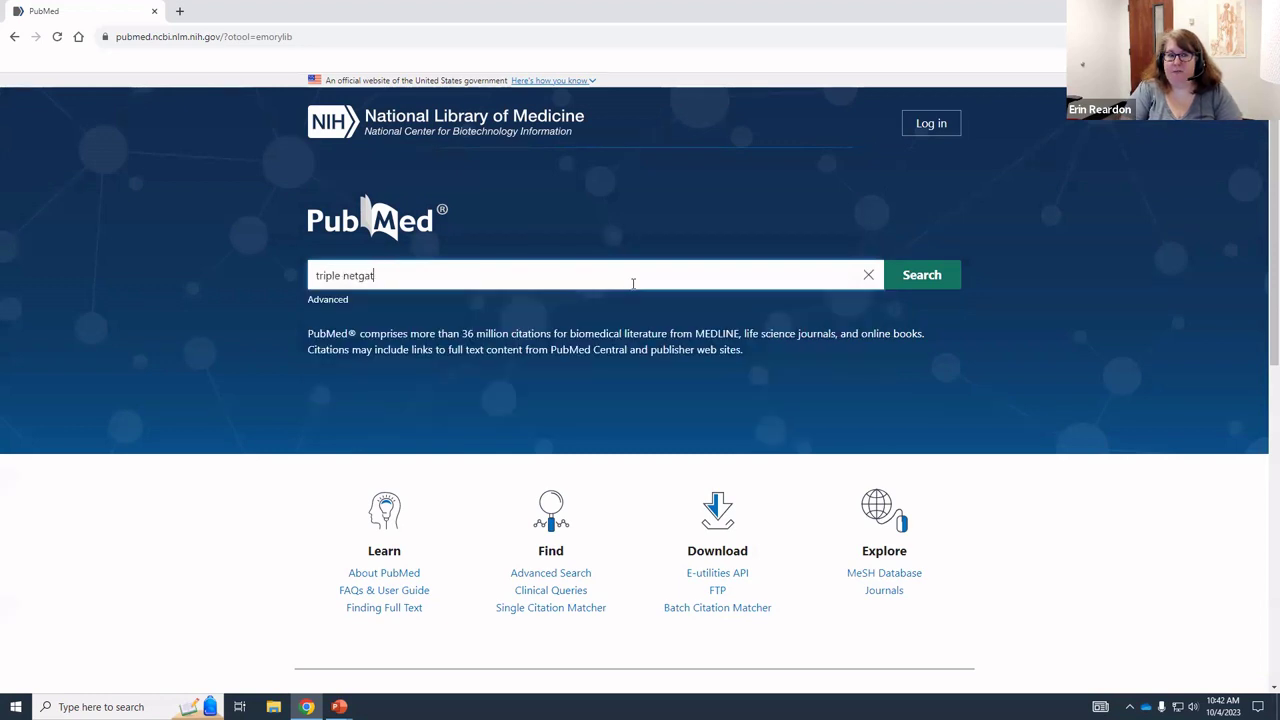
key(BackSpace)
key(BackSpace)
key(BackSpace)
key(BackSpace)
text(gati)
key(BackSpace)
key(BackSpace)
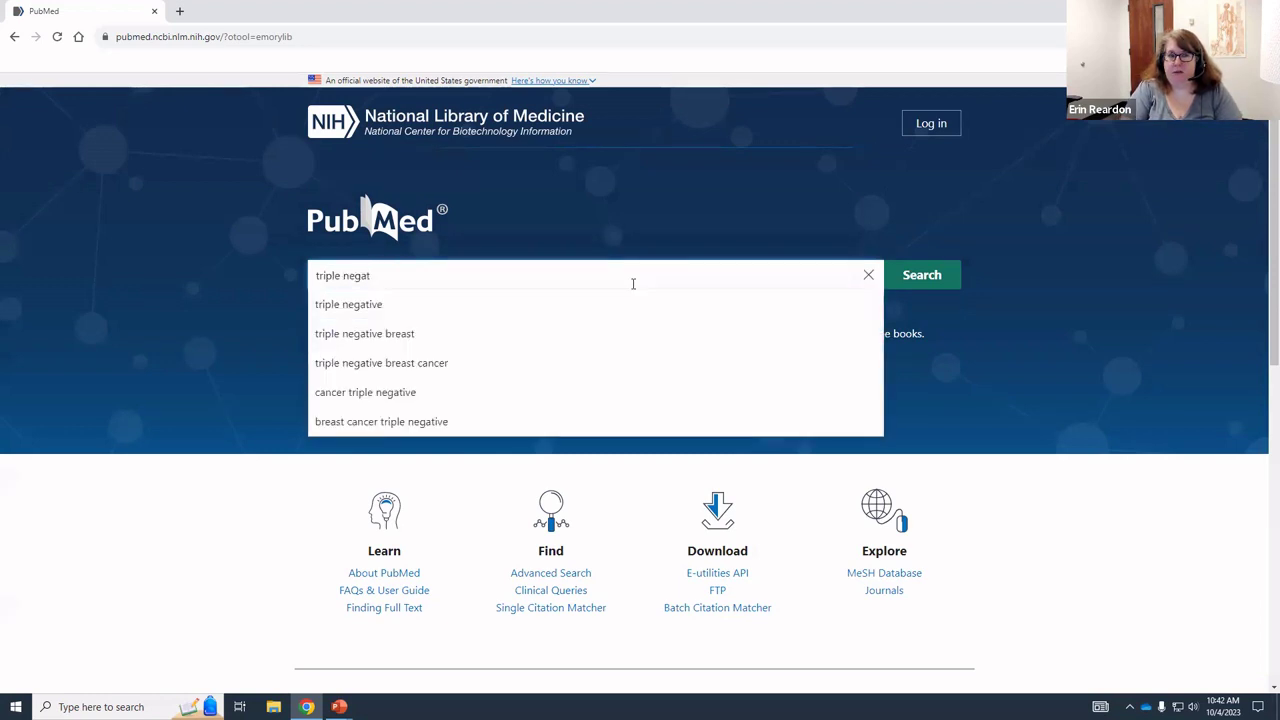
text(tive breast cancer)
key(Return)
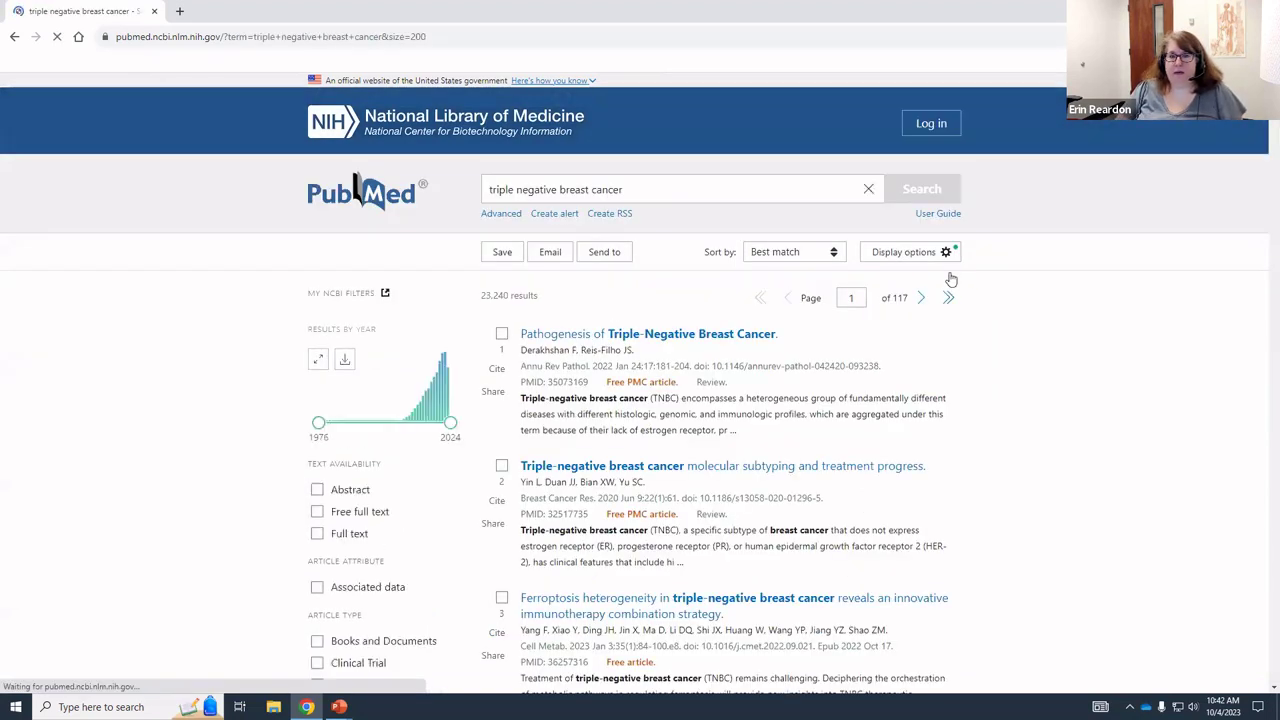
Open the article "Pathogenesis of Triple-Negative Breast Cancer" and check its full-text options through Find It @ Emory.
click(585, 338)
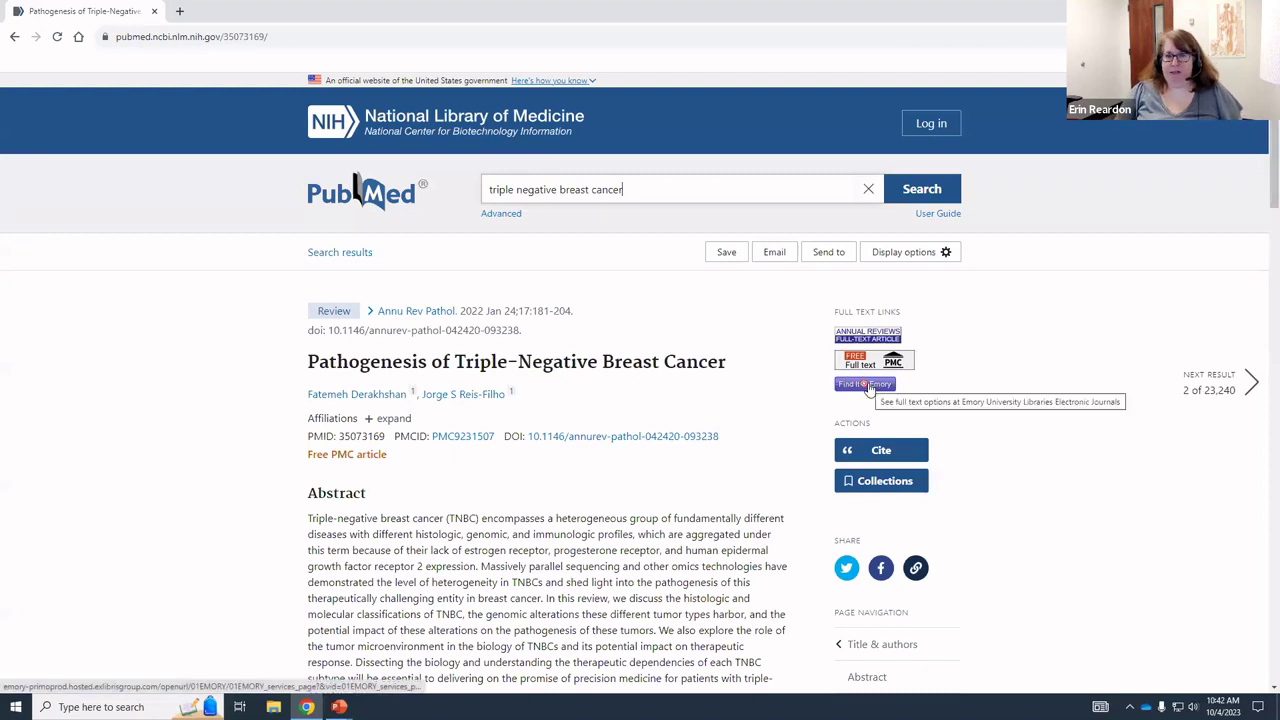
click(866, 385)
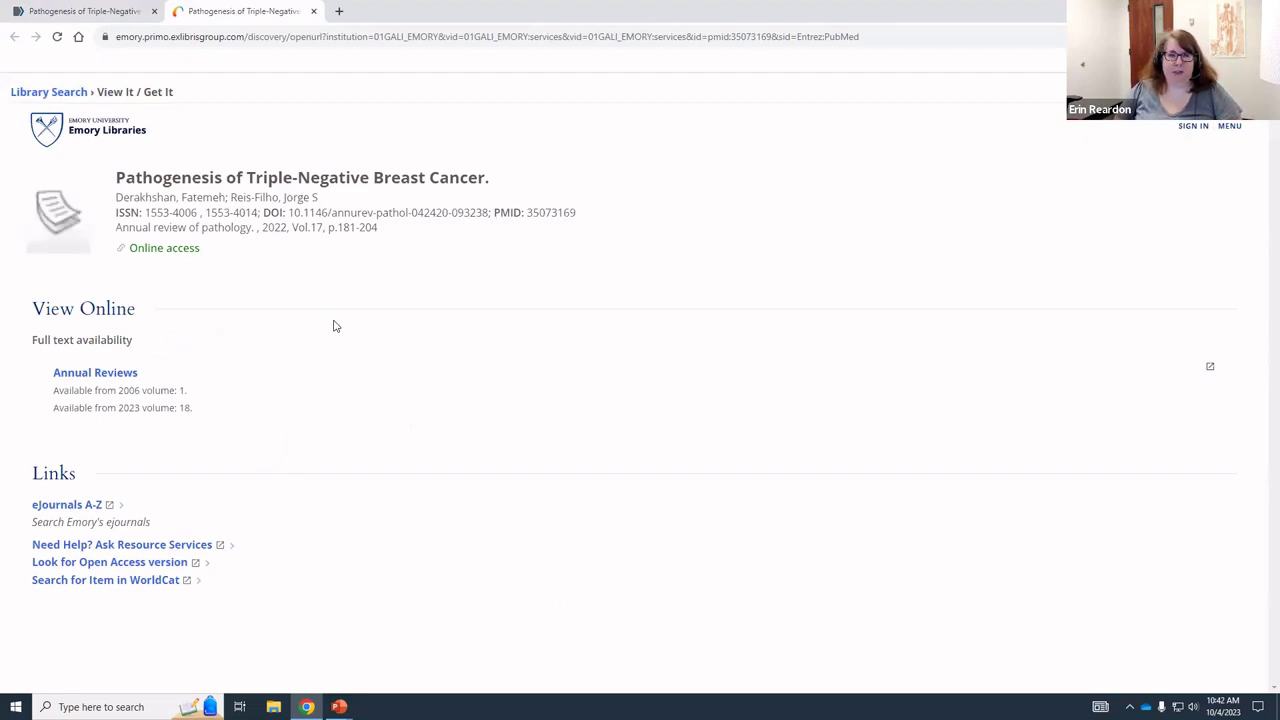
click(314, 11)
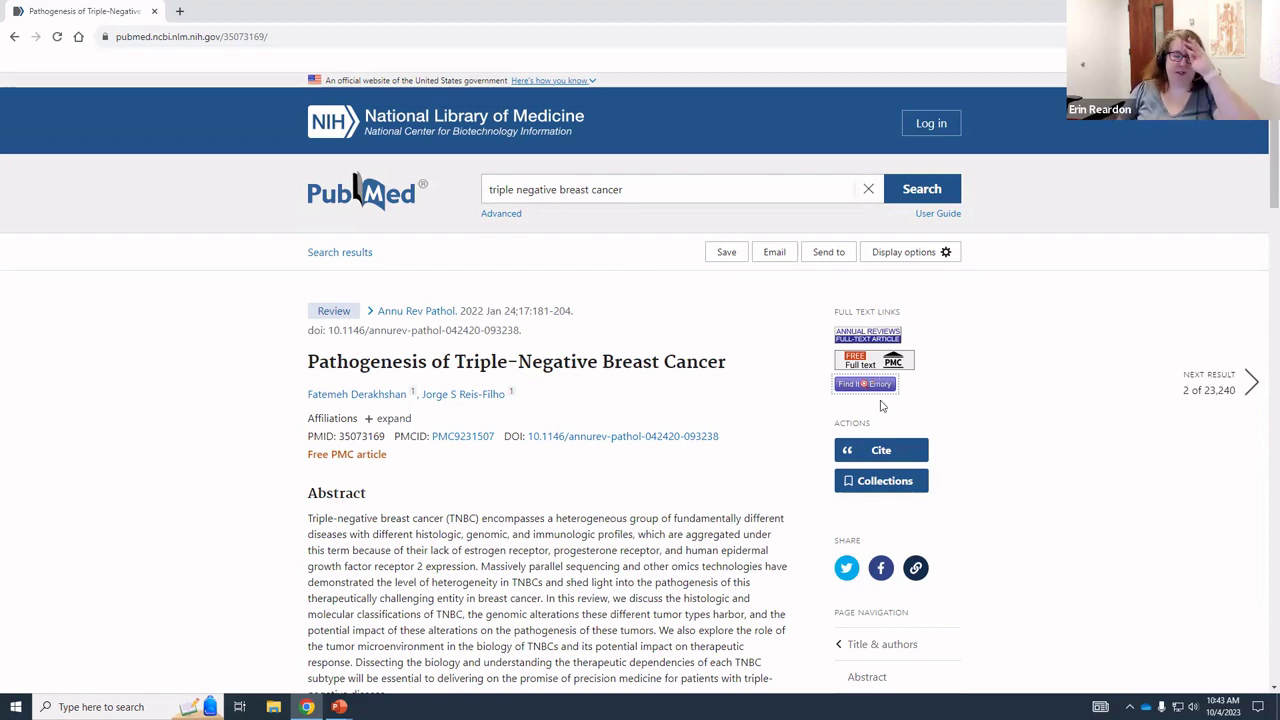
Go from the PubMed home page to the MeSH Database and search it for cannabis.
click(345, 197)
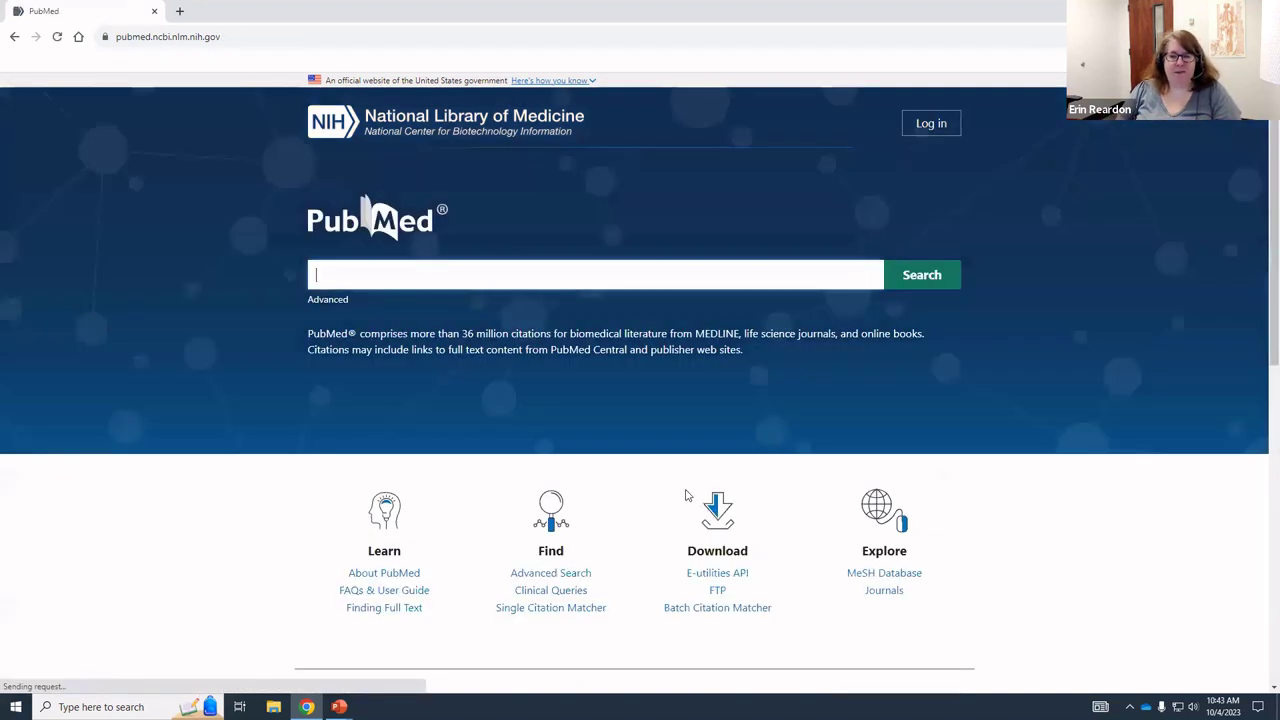
click(898, 578)
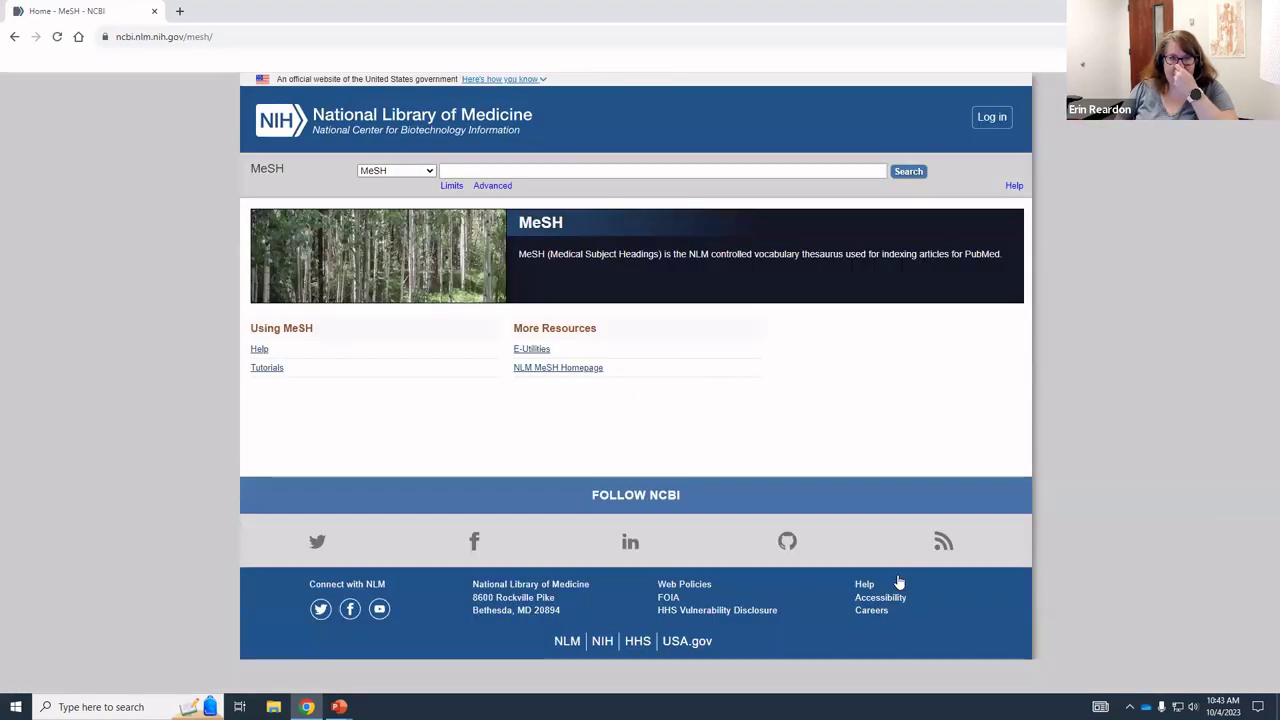
text(c)
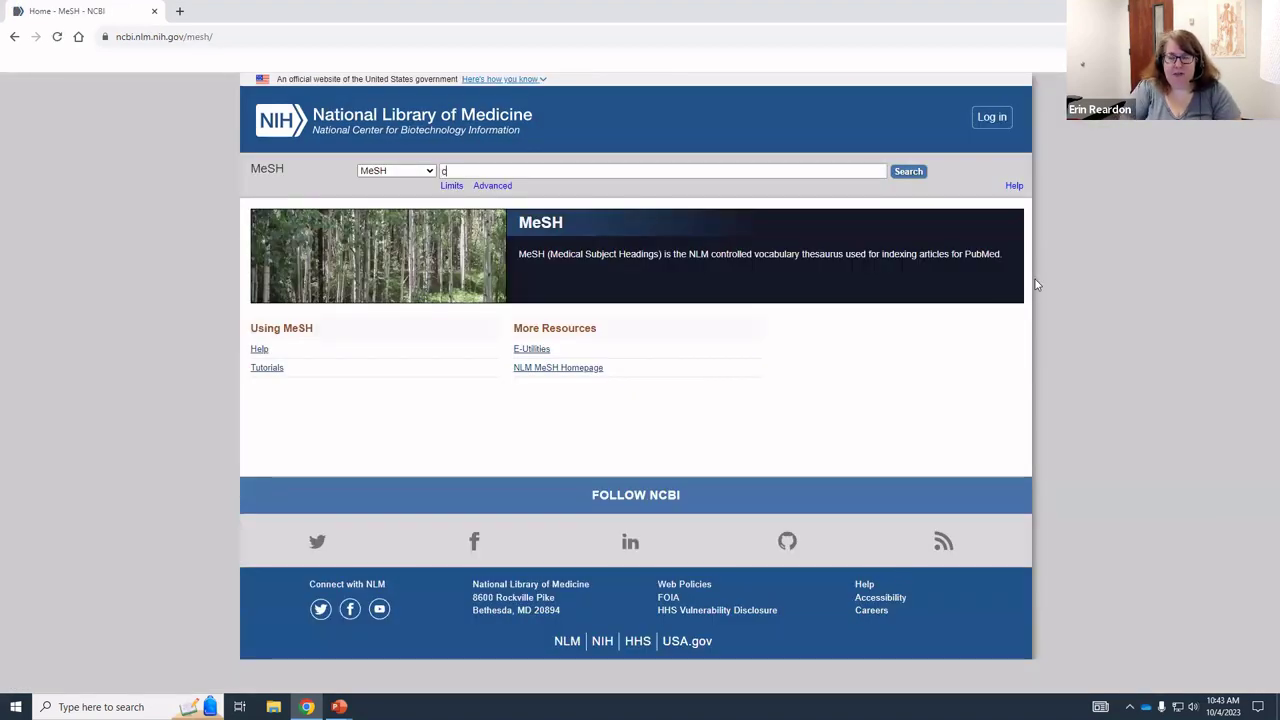
text(annabis)
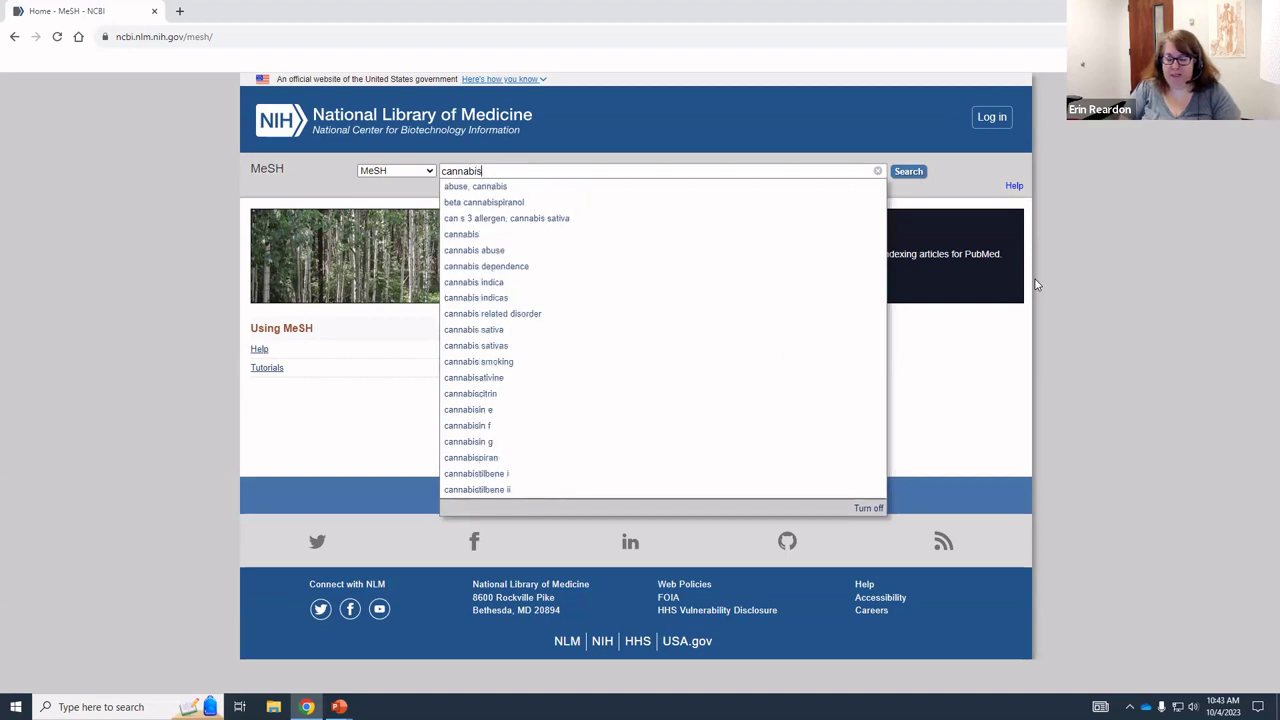
key(Return)
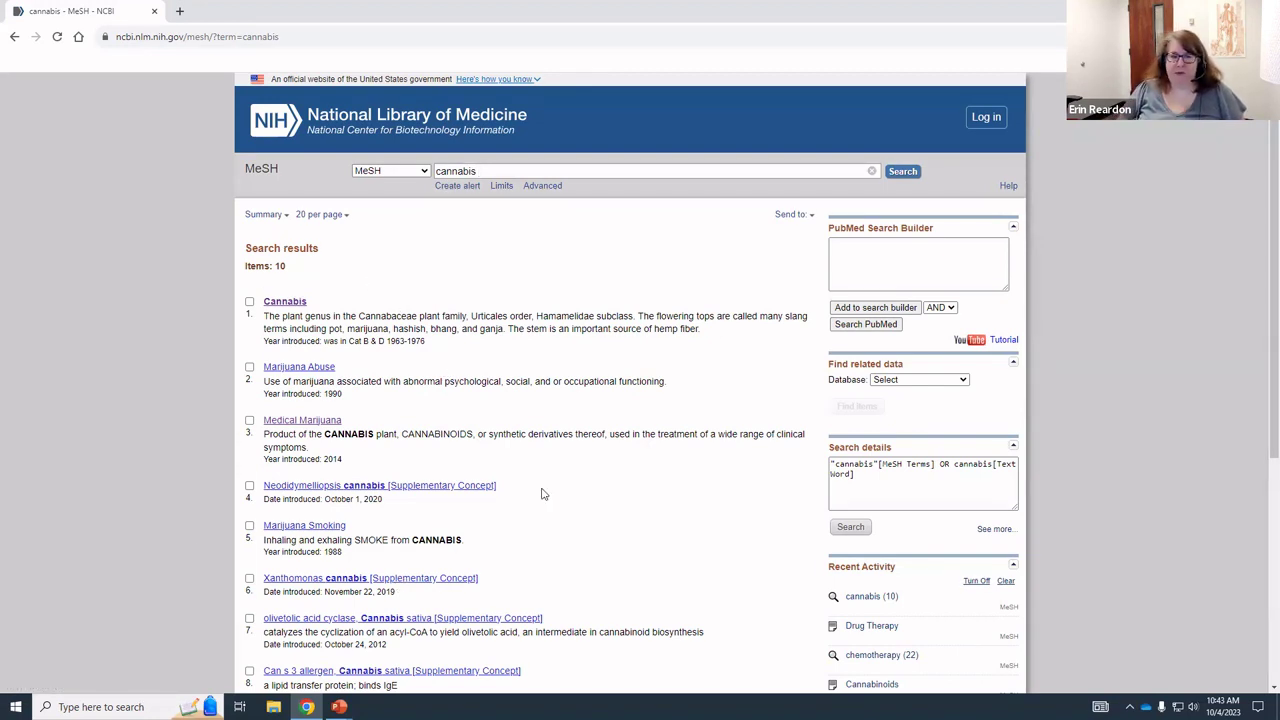
Look through the MeSH results for cannabis and open the Cannabis heading's record.
scroll(320, 290, down, 2)
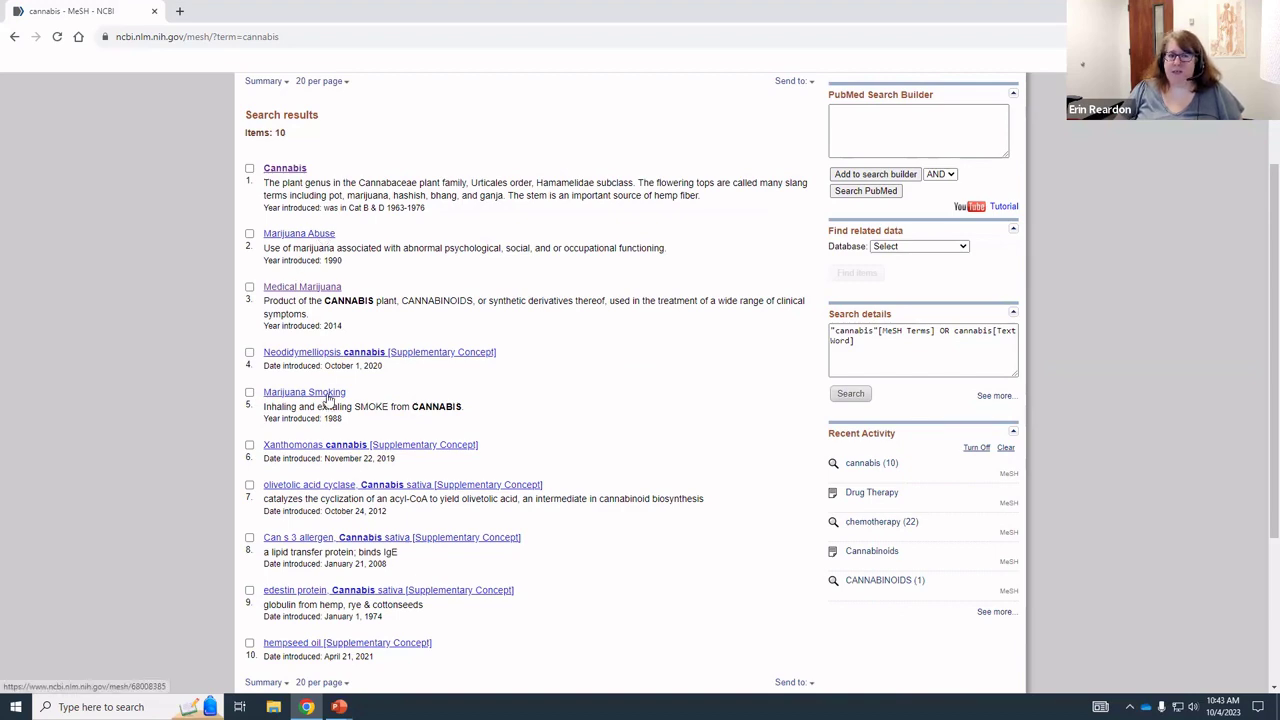
scroll(462, 615, down, 2)
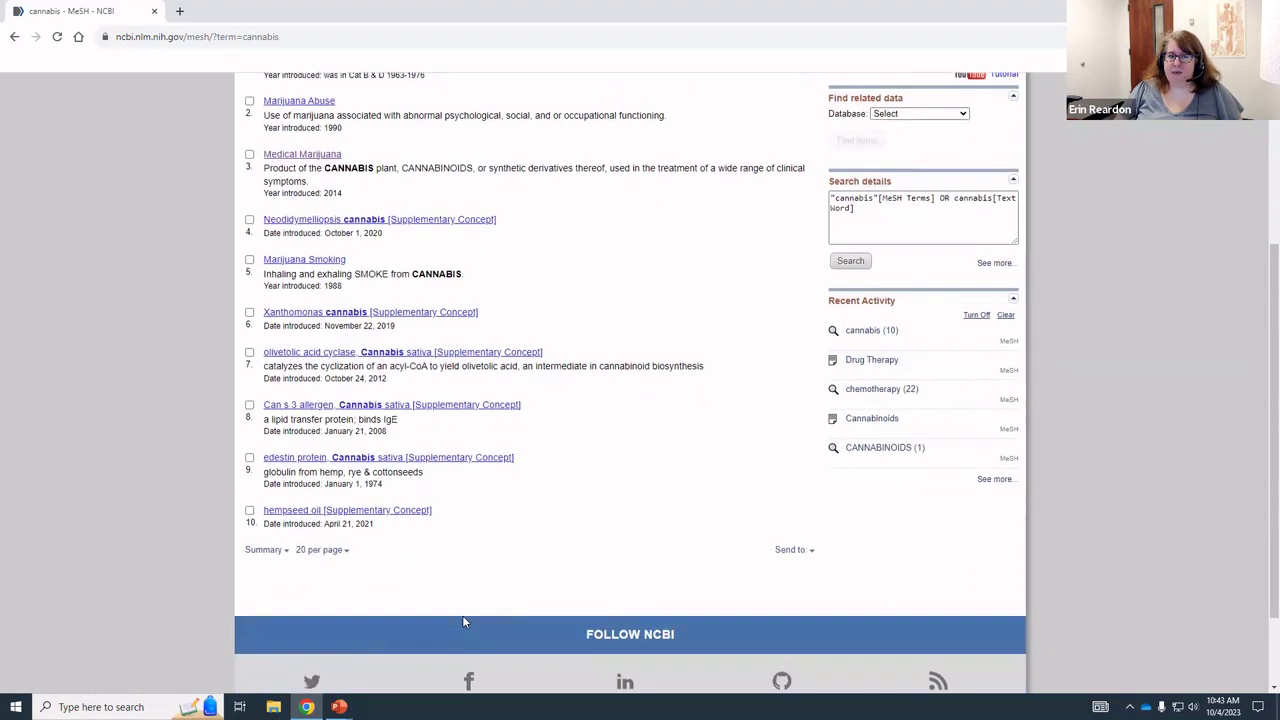
scroll(455, 615, up, 3)
scroll(447, 615, down, 1)
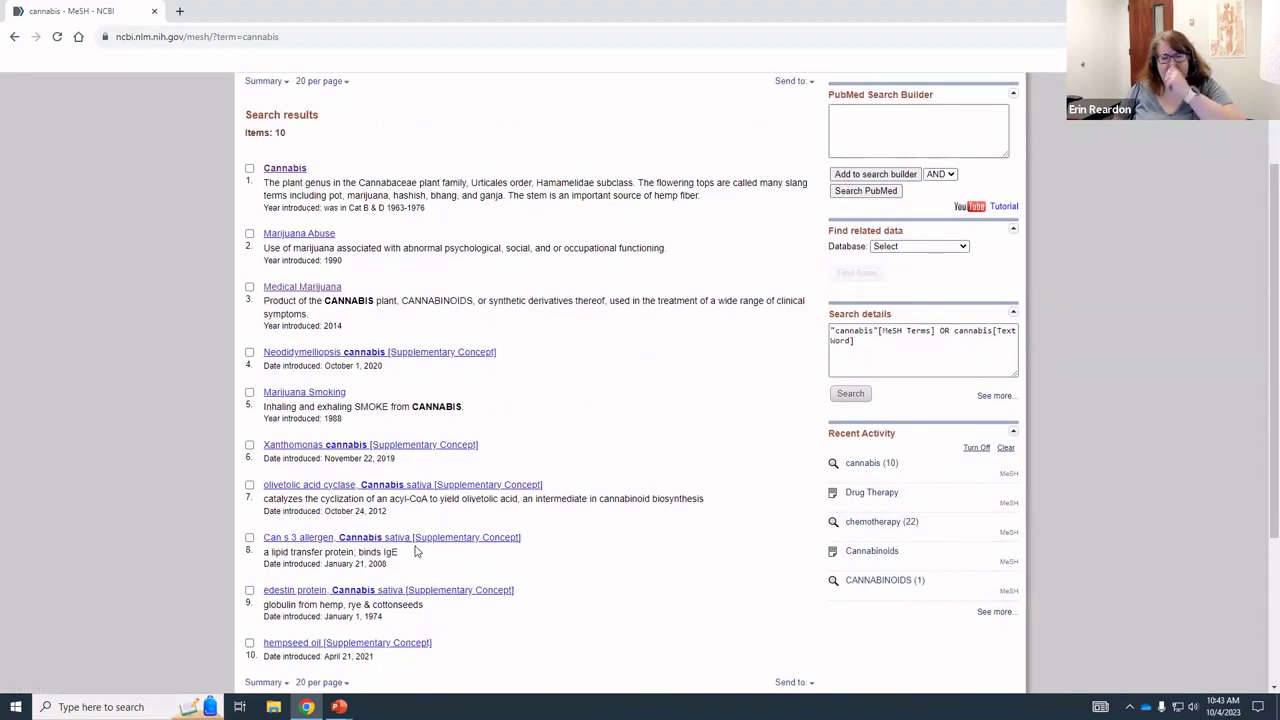
scroll(510, 595, up, 2)
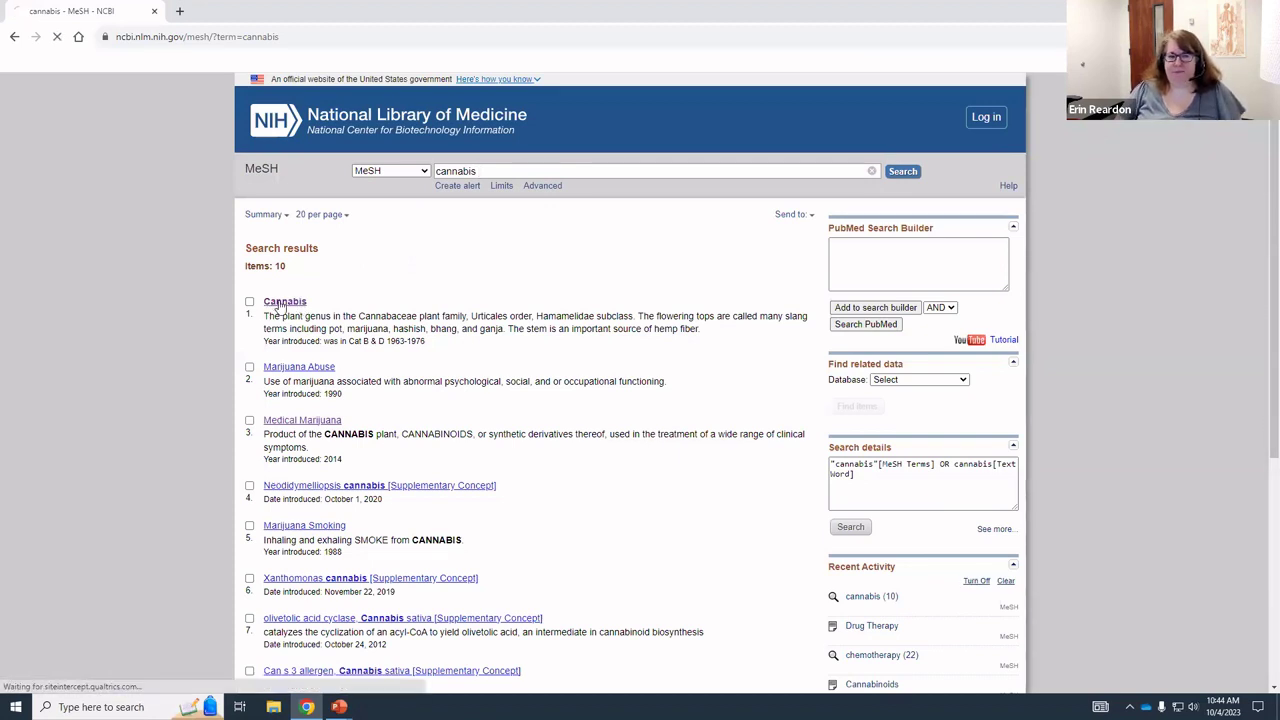
click(286, 304)
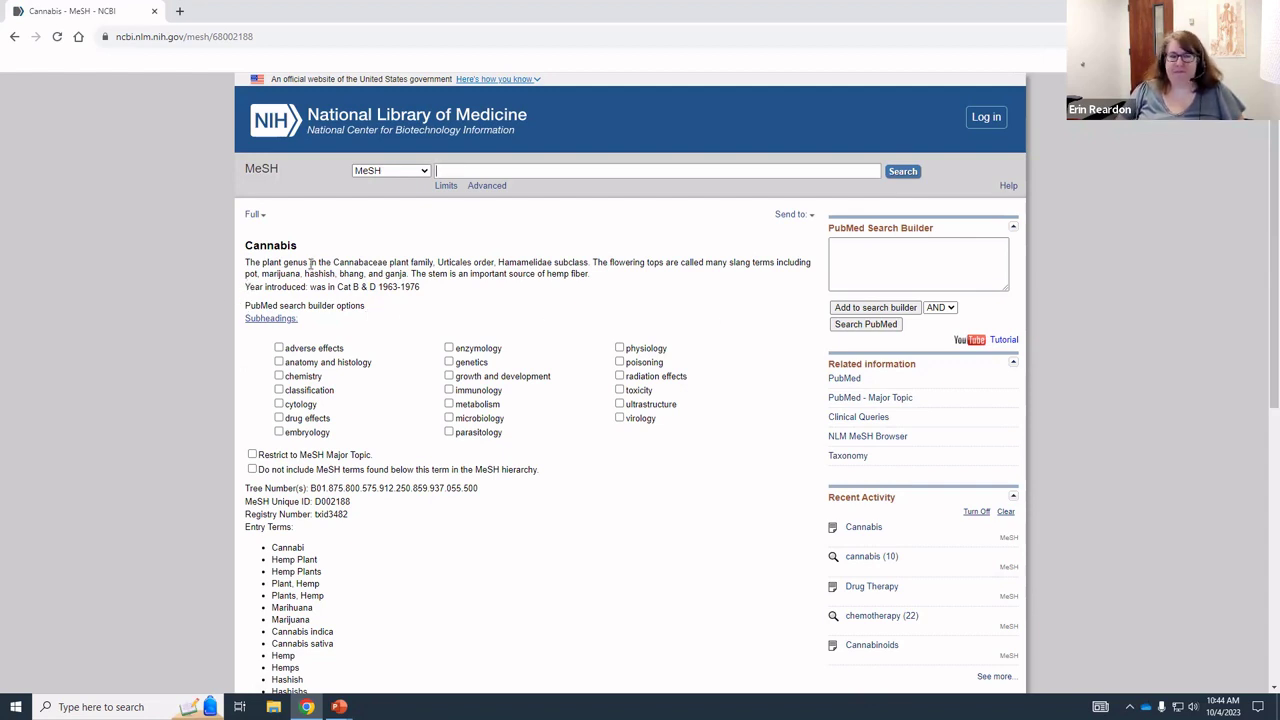
Examine the Cannabis record's subheadings, entry terms, see-also headings and place in the MeSH hierarchy, highlighting the entry term Marijuana.
scroll(311, 265, down, 2)
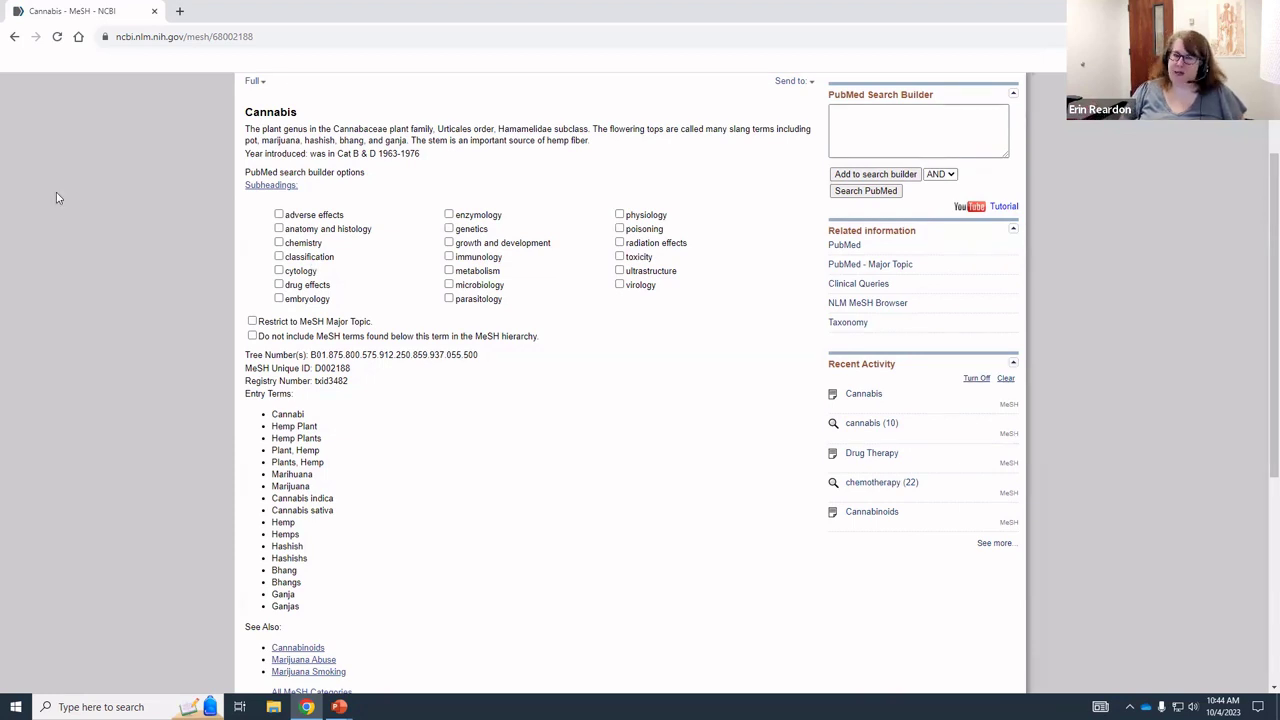
scroll(350, 197, down, 2)
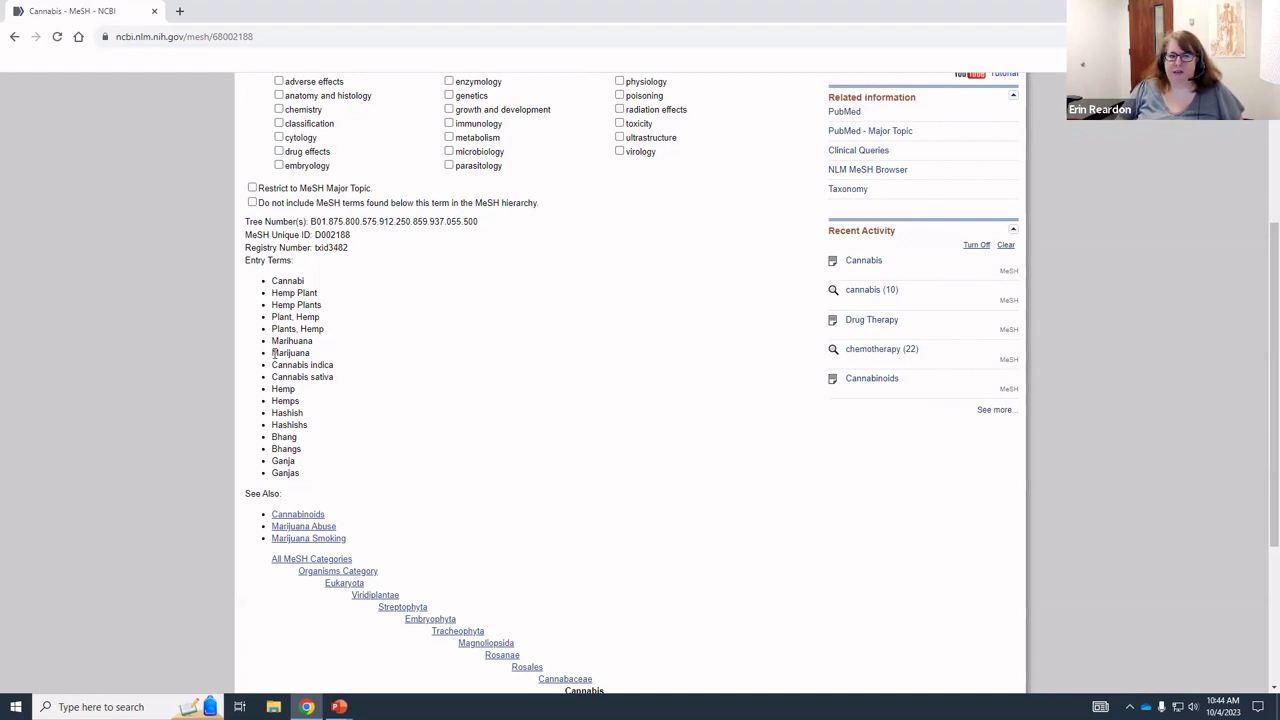
drag(273, 353, 314, 359)
click(298, 356)
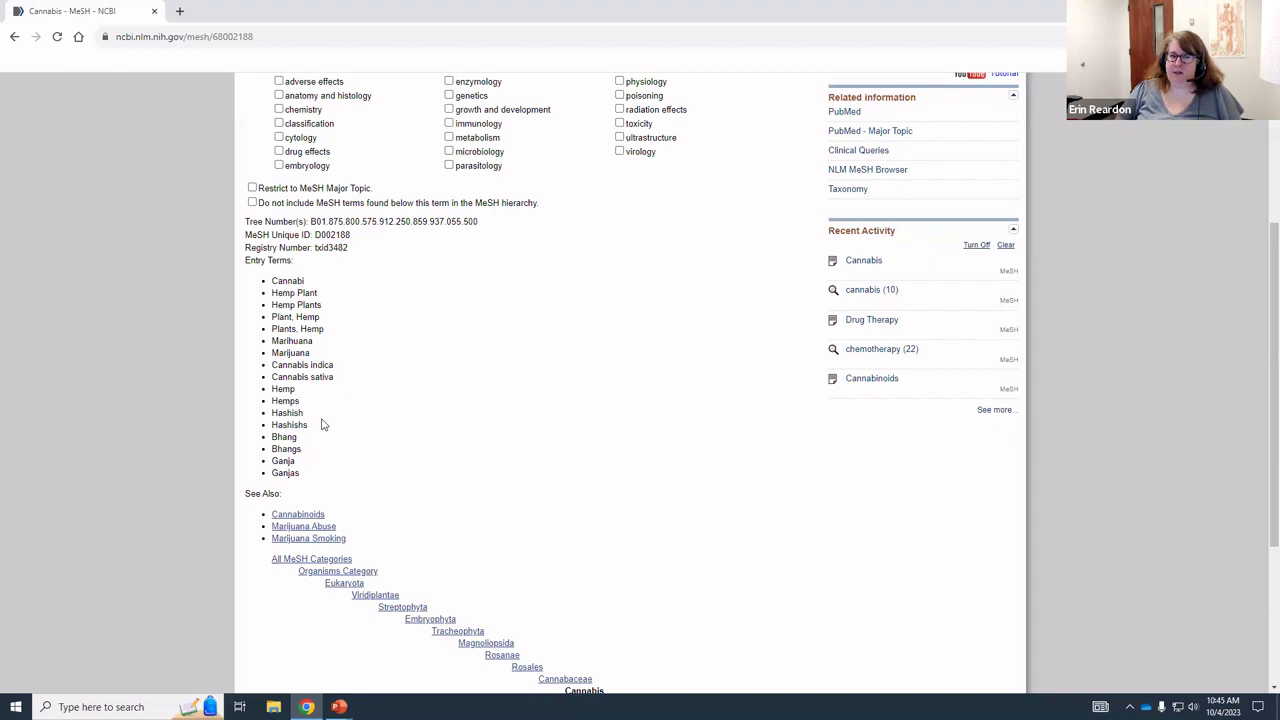
scroll(291, 322, down, 2)
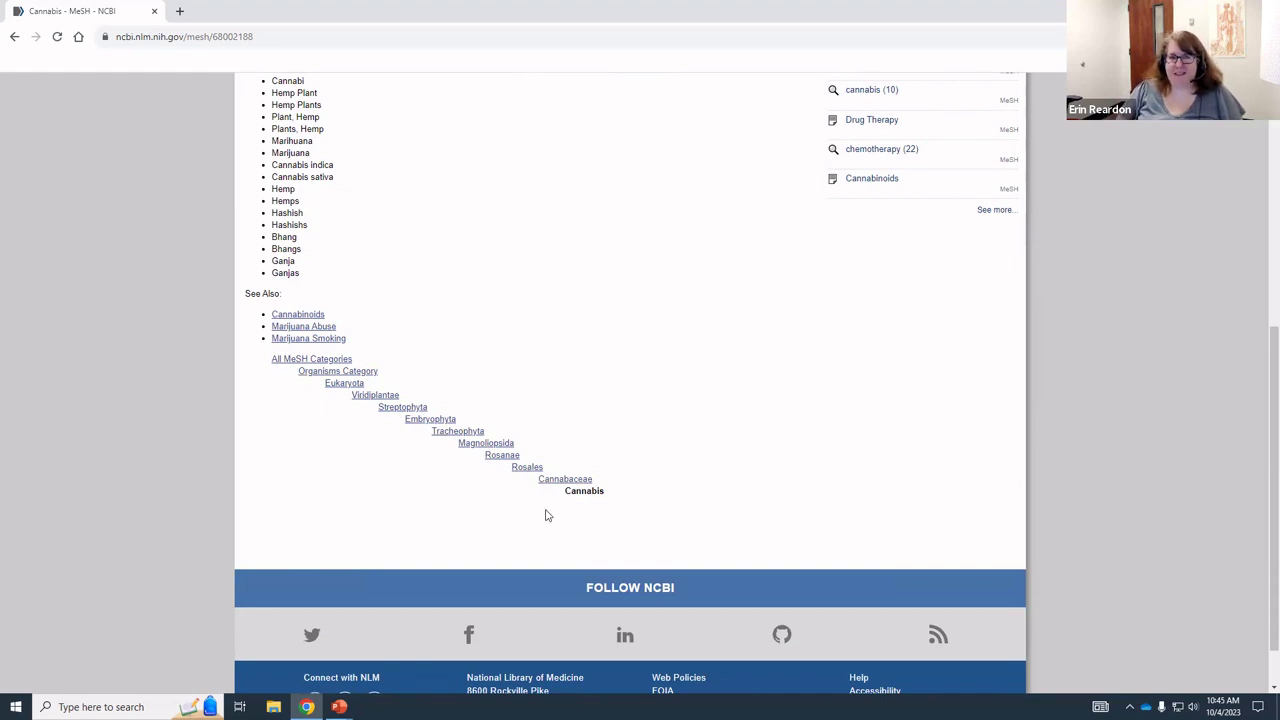
scroll(537, 503, up, 1)
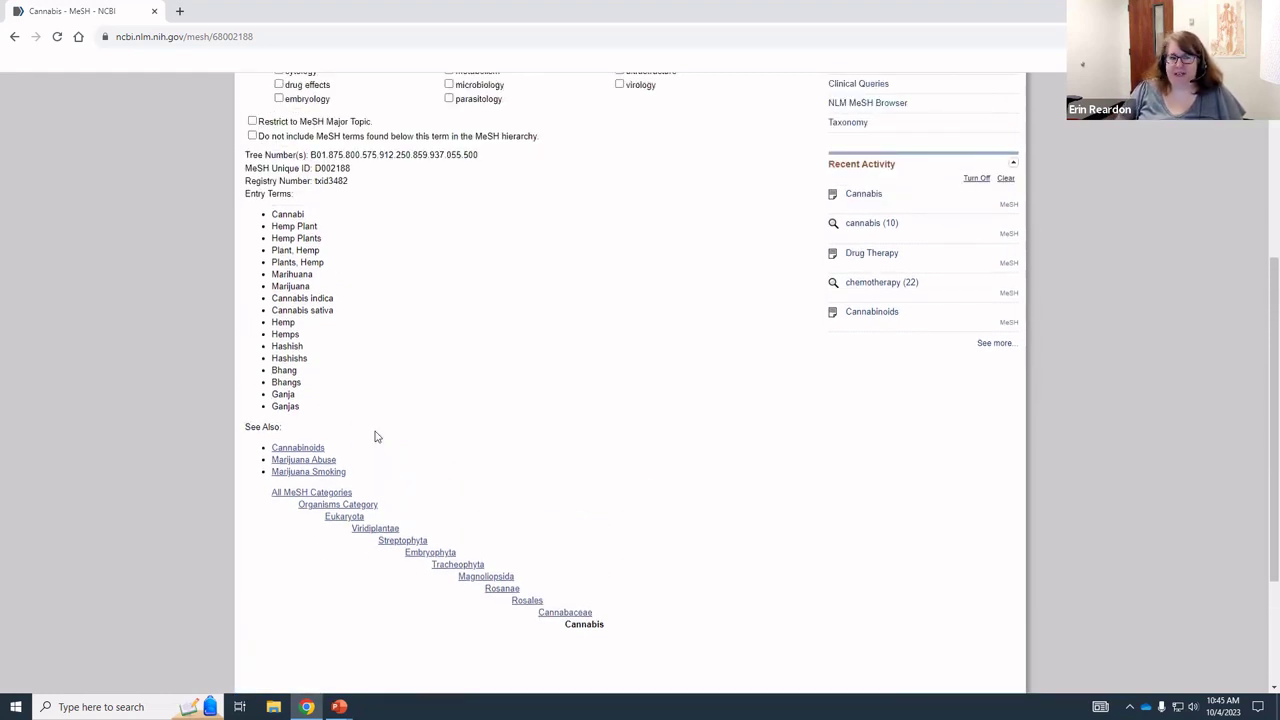
Open the see-also heading Cannabinoids in a separate browser tab and try to open its full record.
ctrl+click(306, 448)
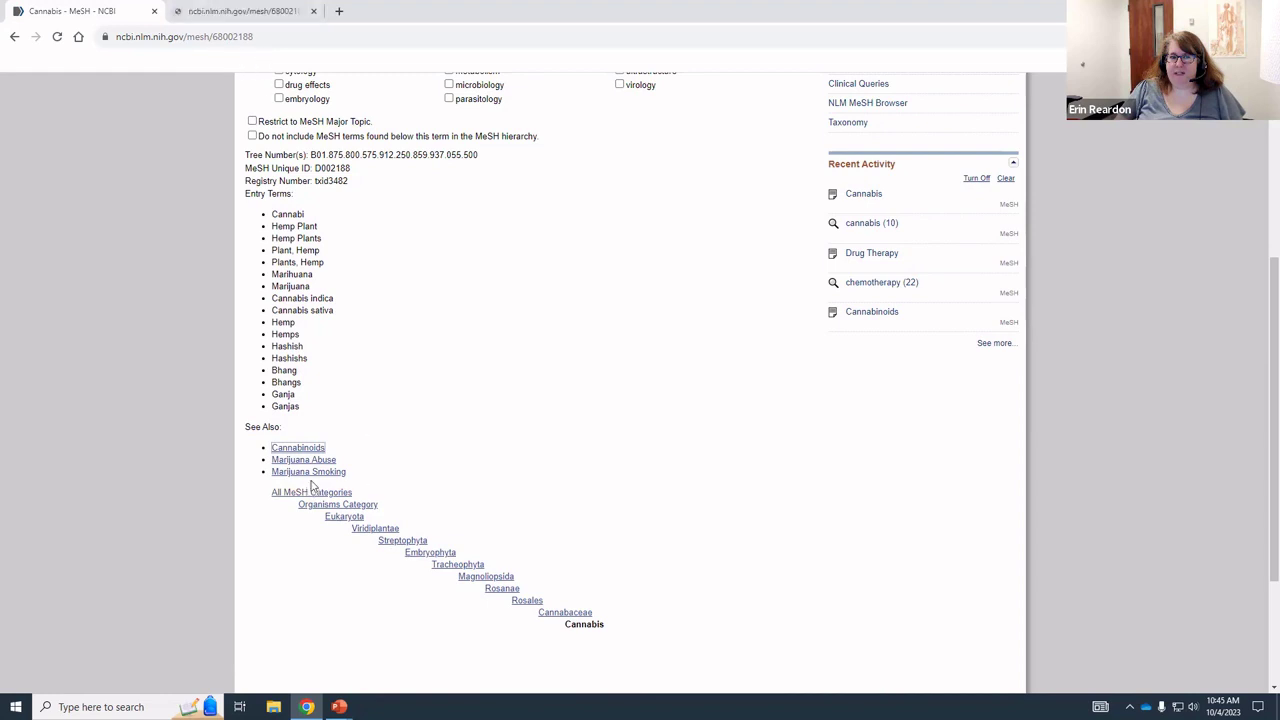
click(231, 13)
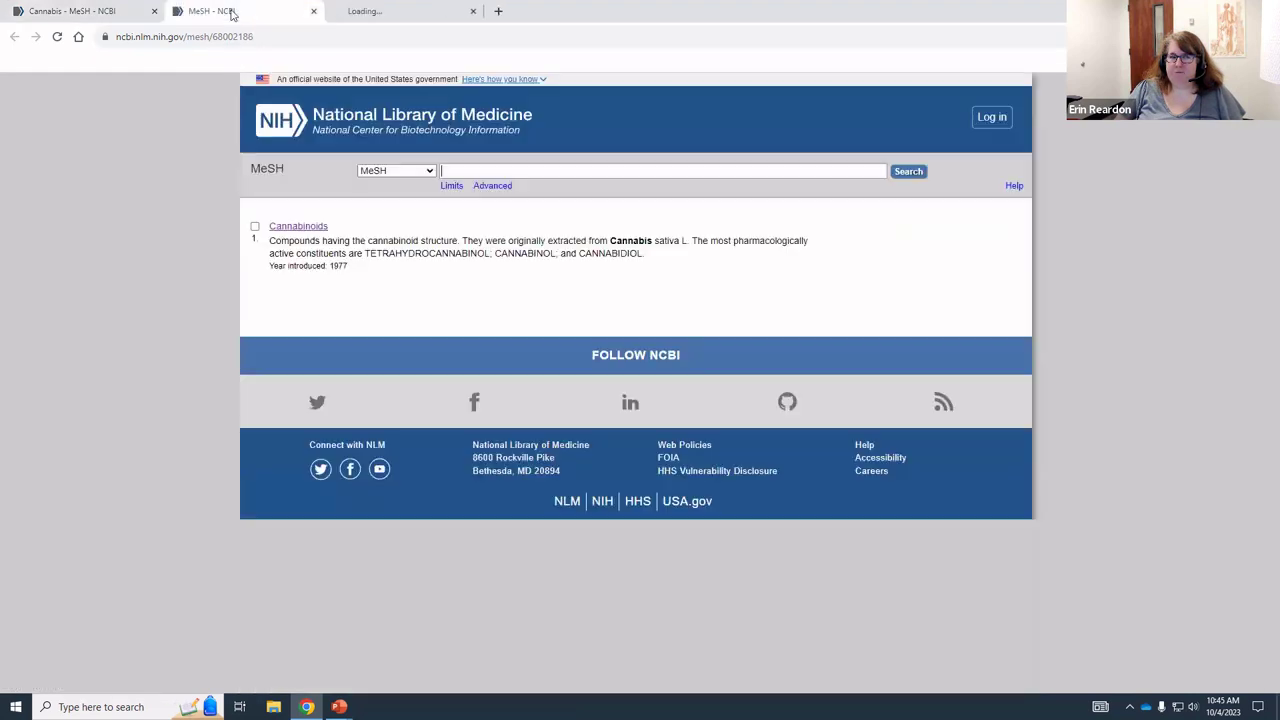
click(295, 228)
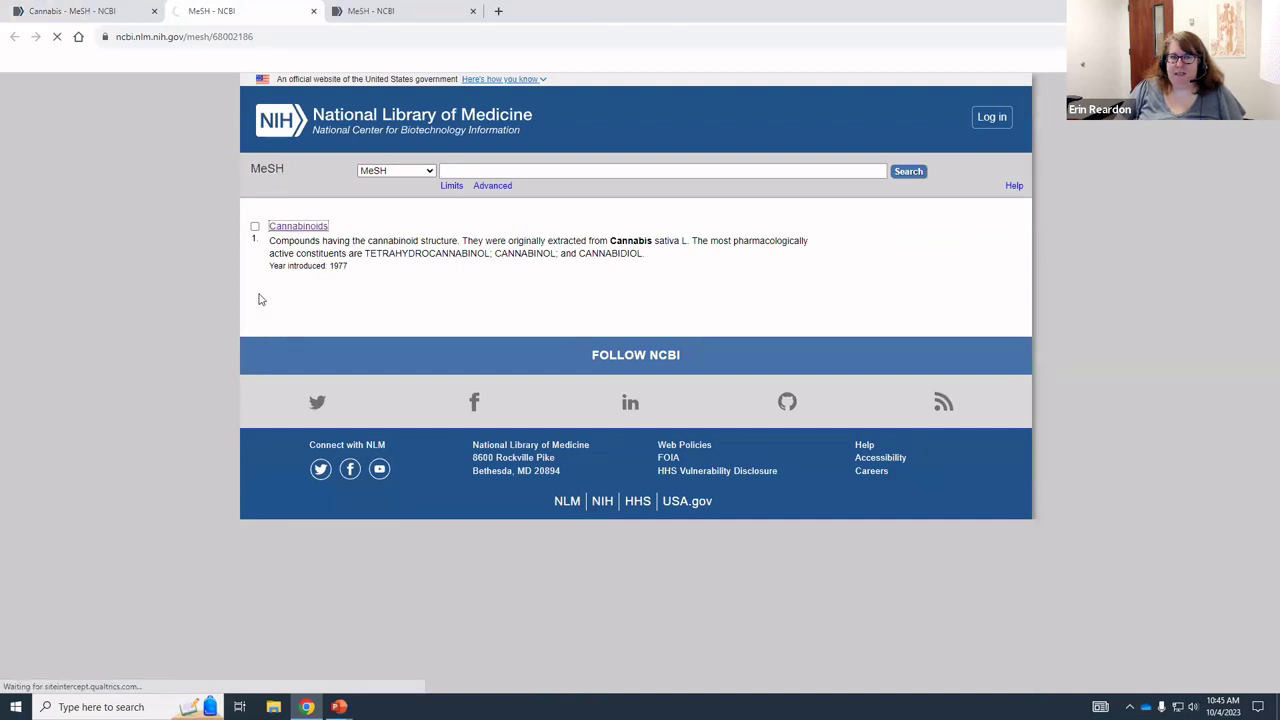
click(295, 227)
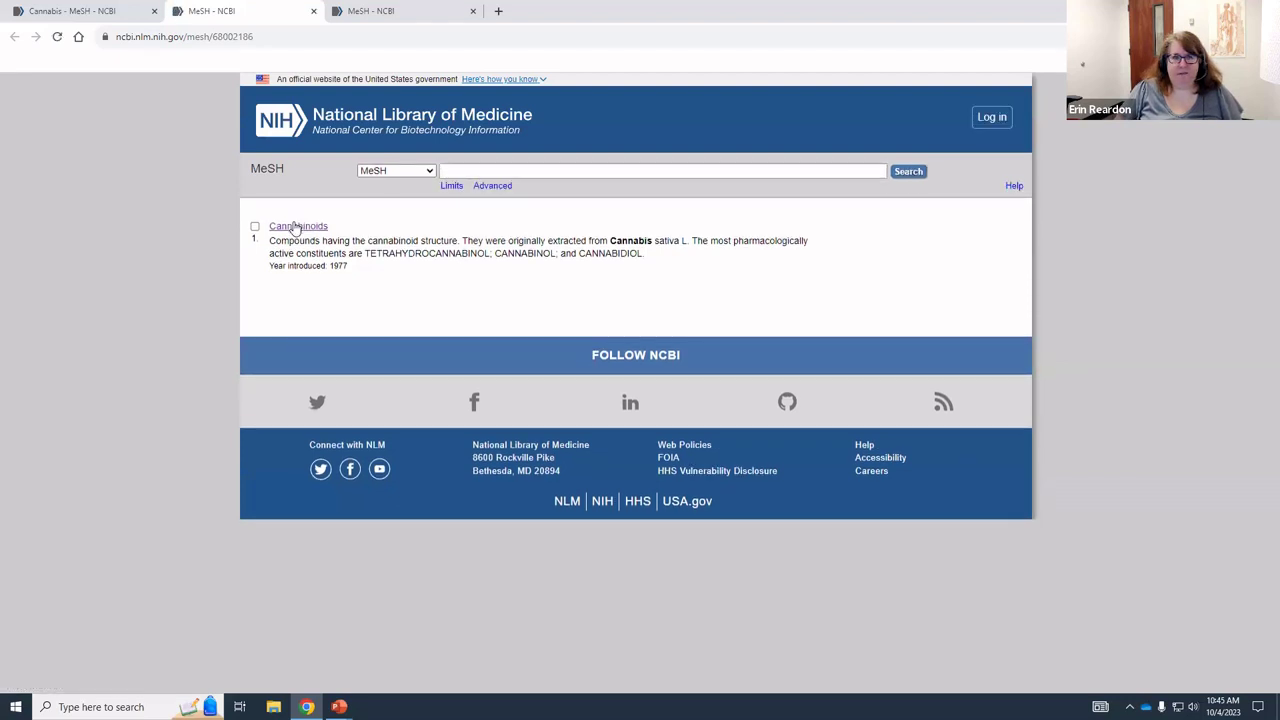
Return to the Cannabis record, add the heading to the PubMed Search Builder and highlight the resulting search term.
click(100, 18)
scroll(408, 483, up, 4)
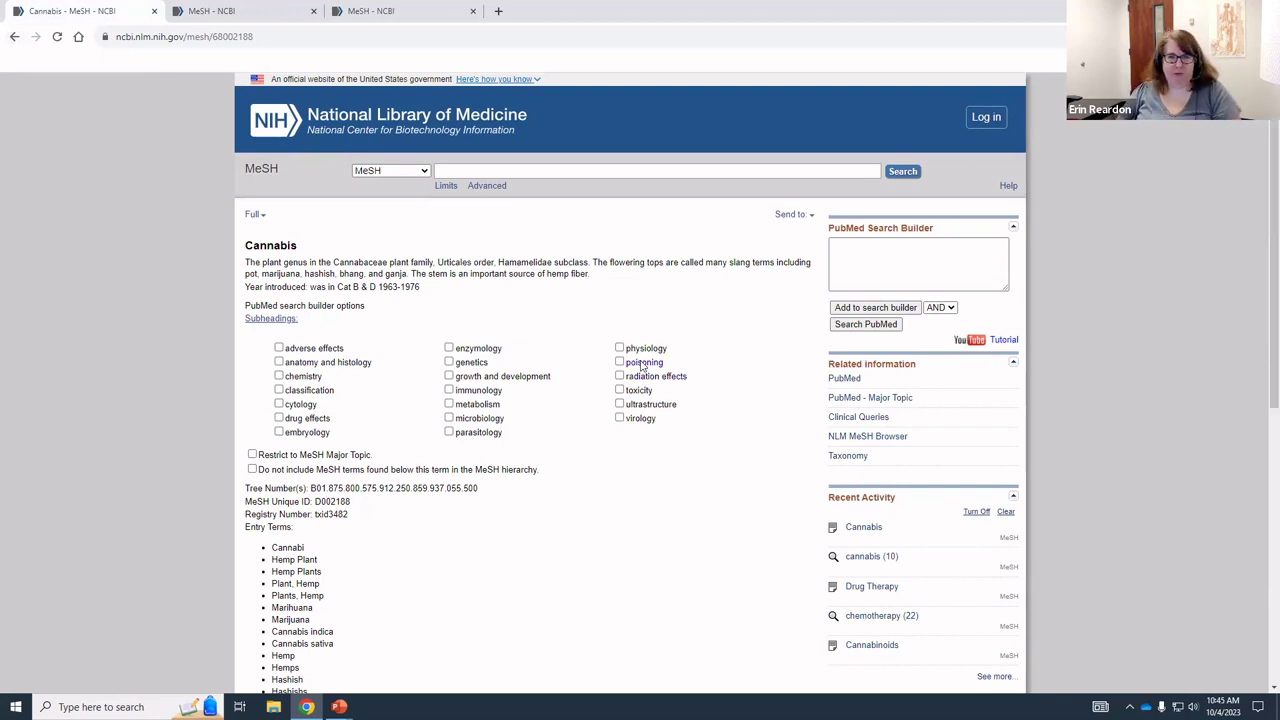
click(868, 310)
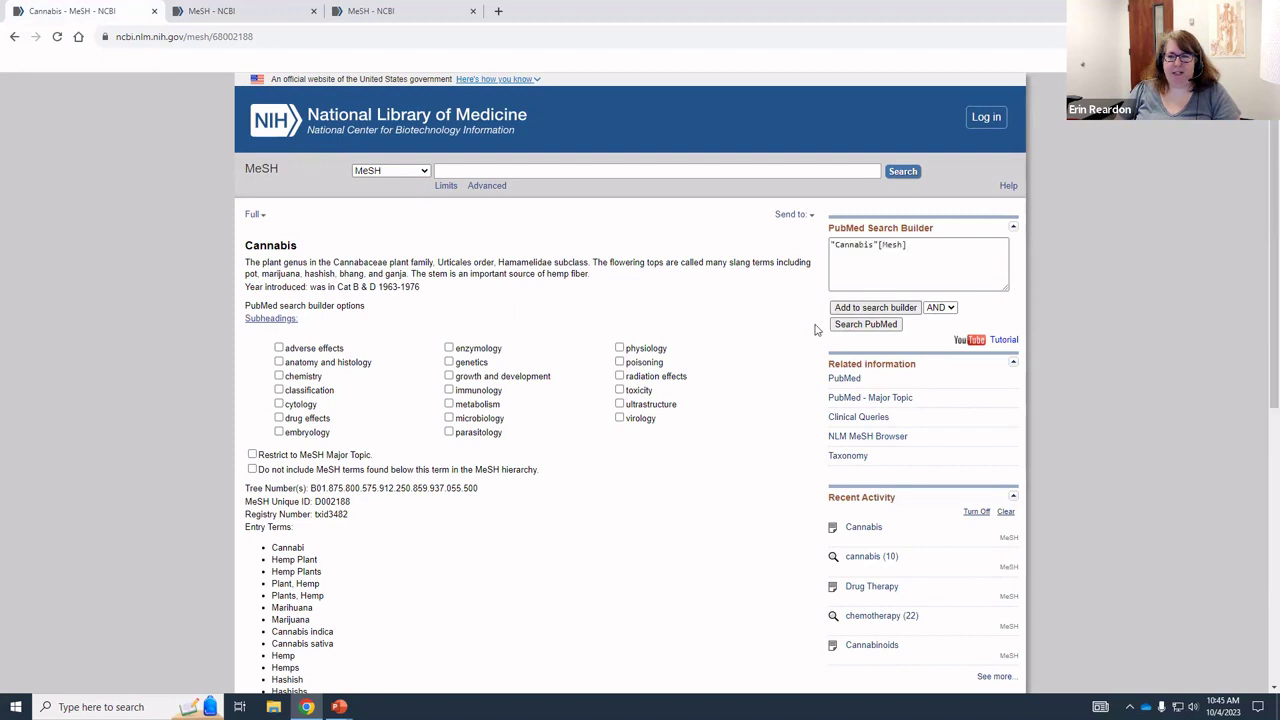
drag(915, 245, 832, 242)
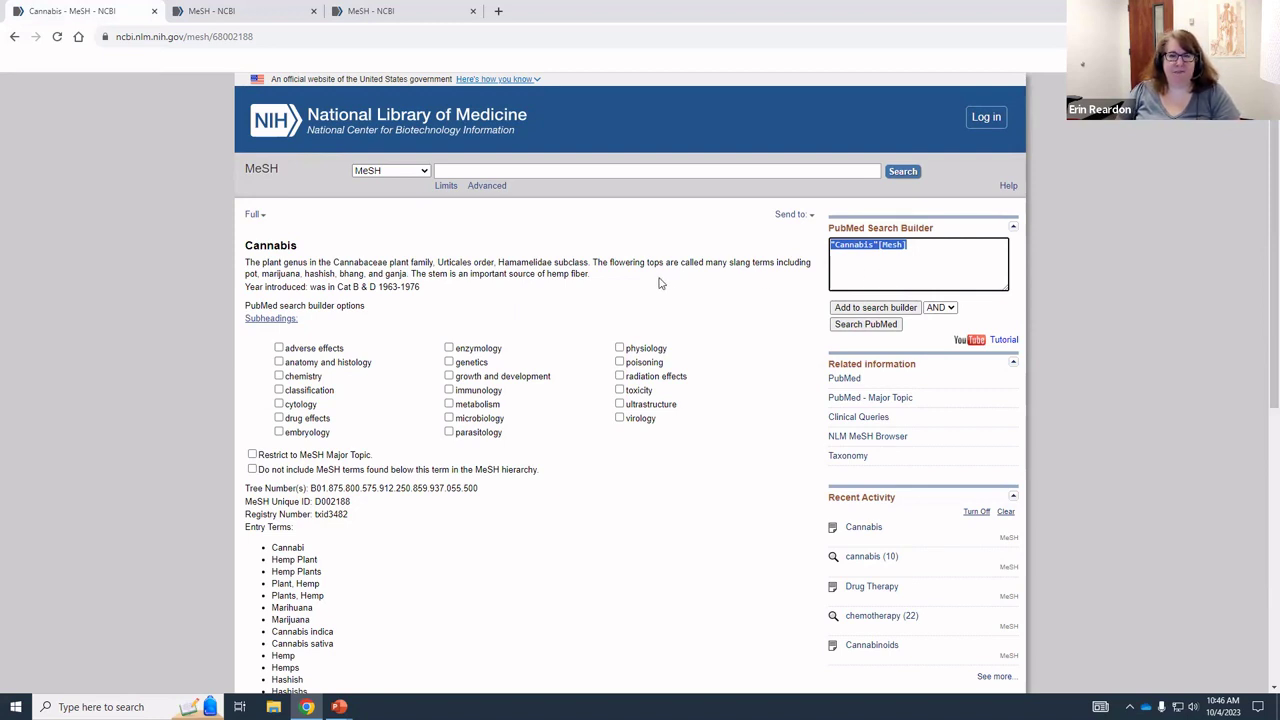
drag(910, 243, 795, 248)
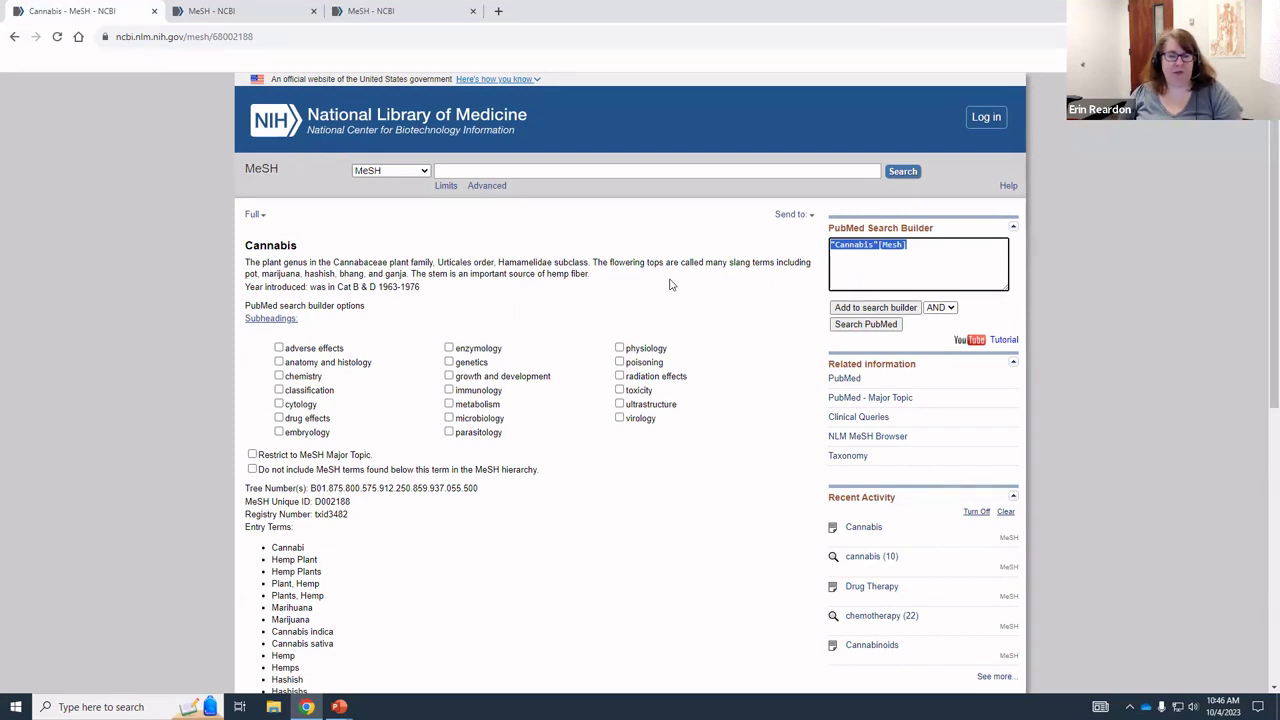
click(622, 262)
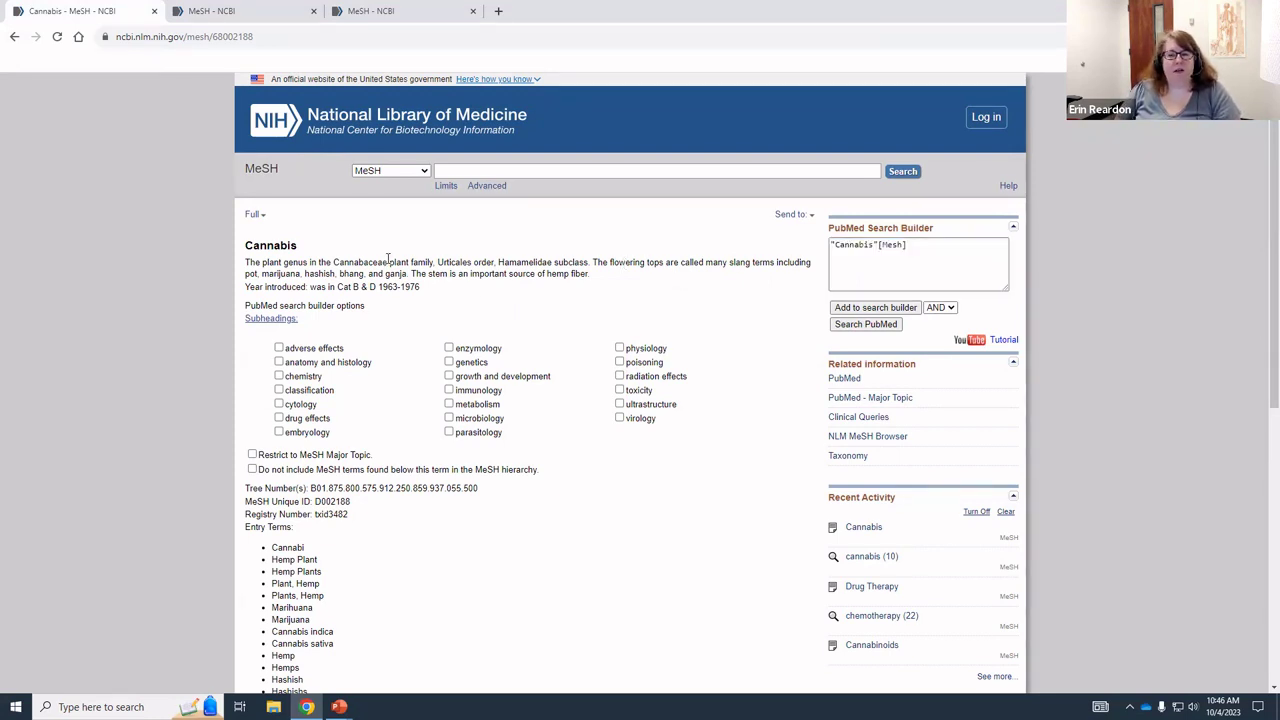
Go back to the MeSH results for cannabis and open the Medical Marijuana heading.
click(13, 38)
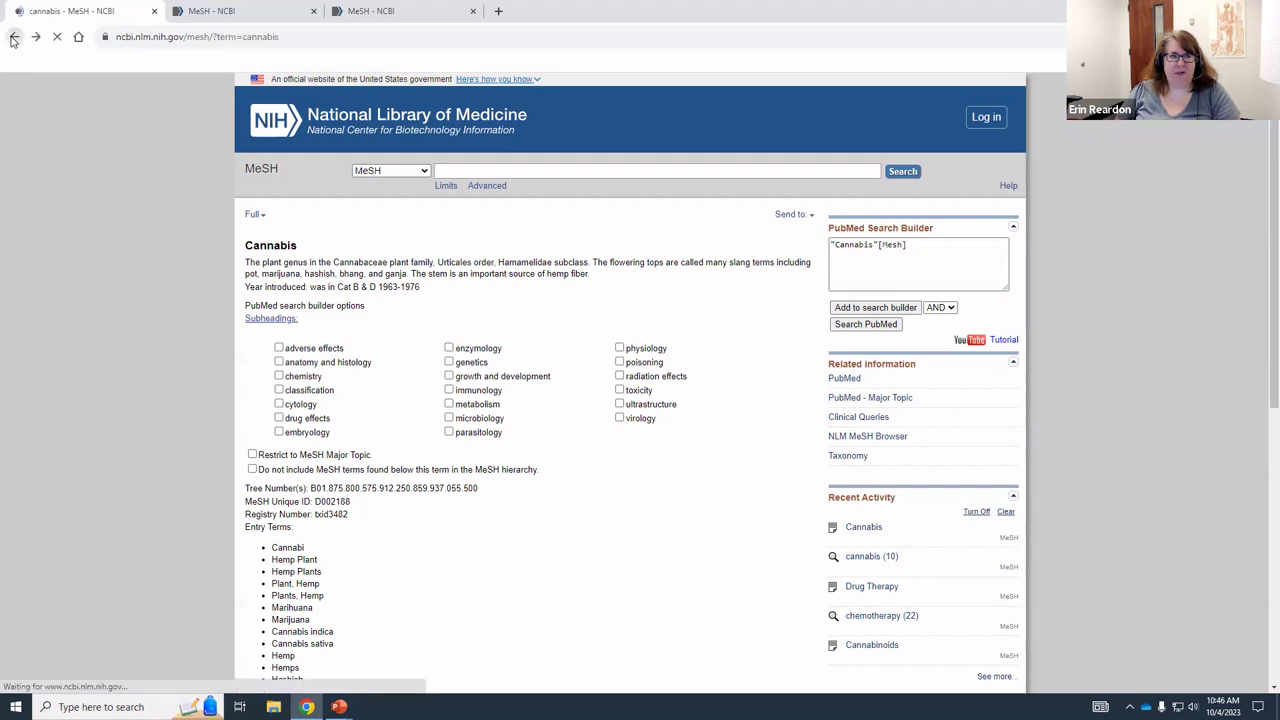
scroll(350, 300, down, 1)
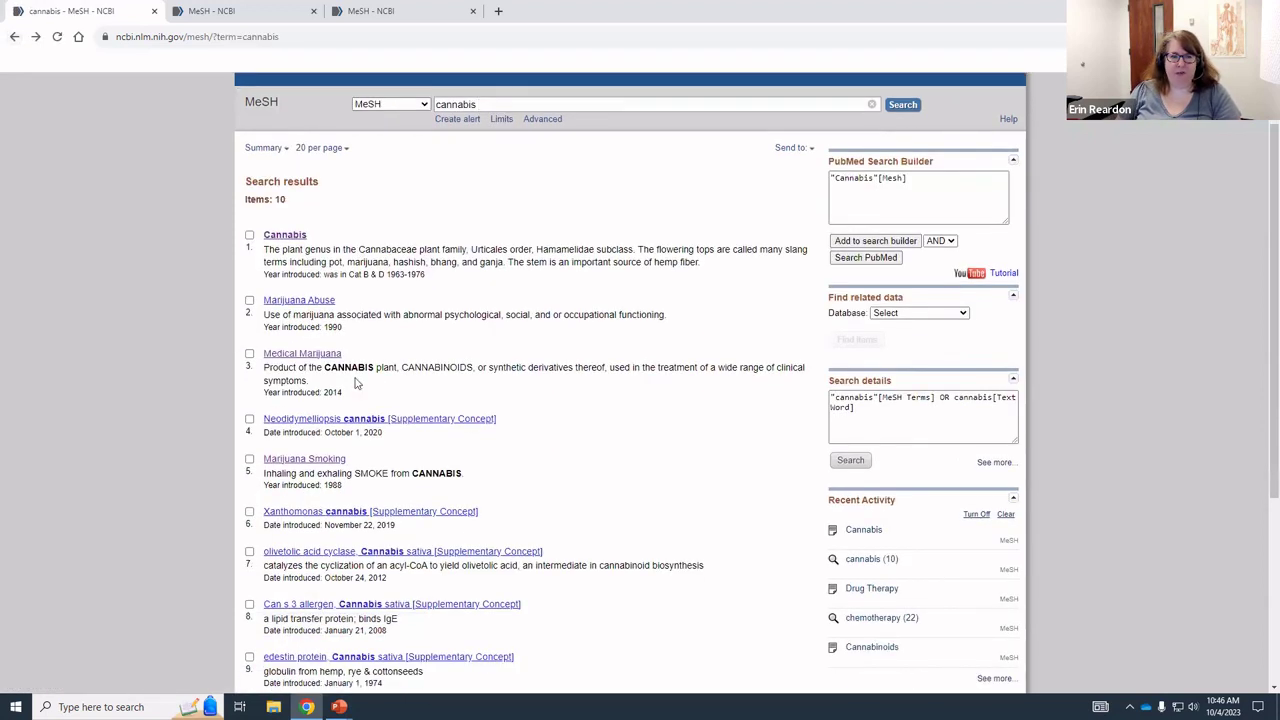
click(310, 356)
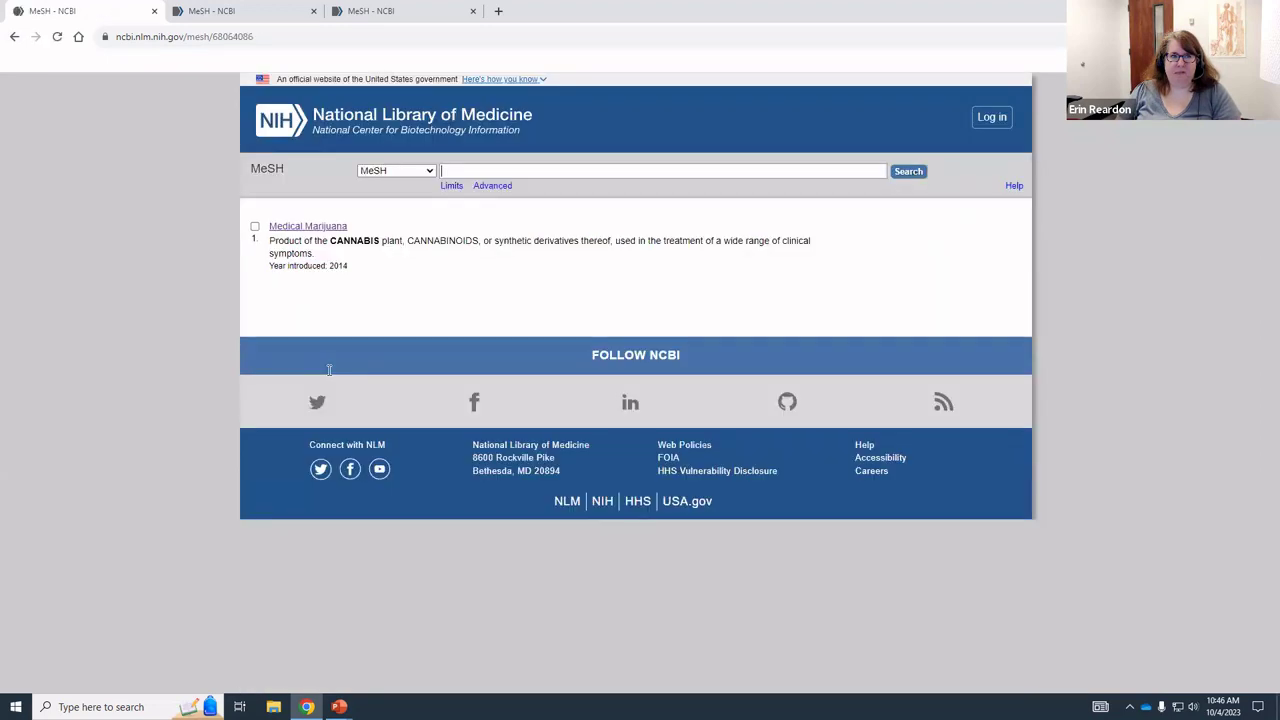
Review the Medical Marijuana record's entry terms and hierarchy, and add the heading to the PubMed Search Builder with AND.
click(293, 230)
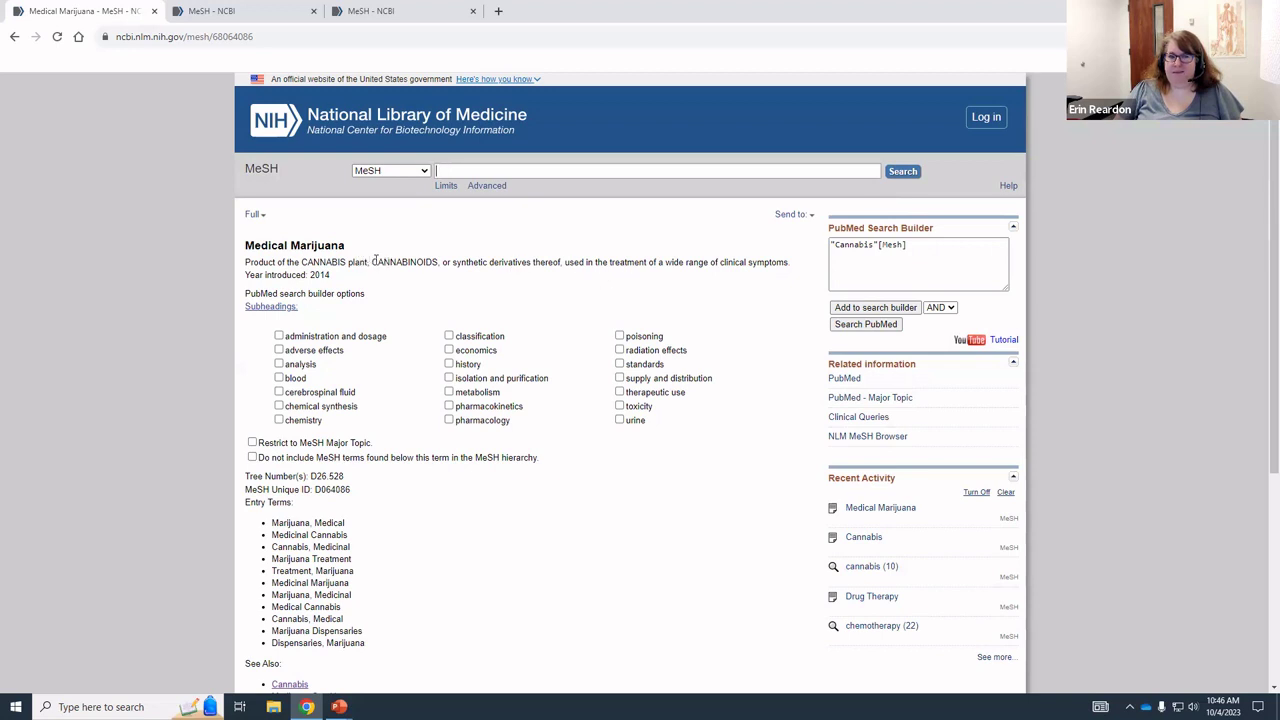
scroll(478, 325, down, 1)
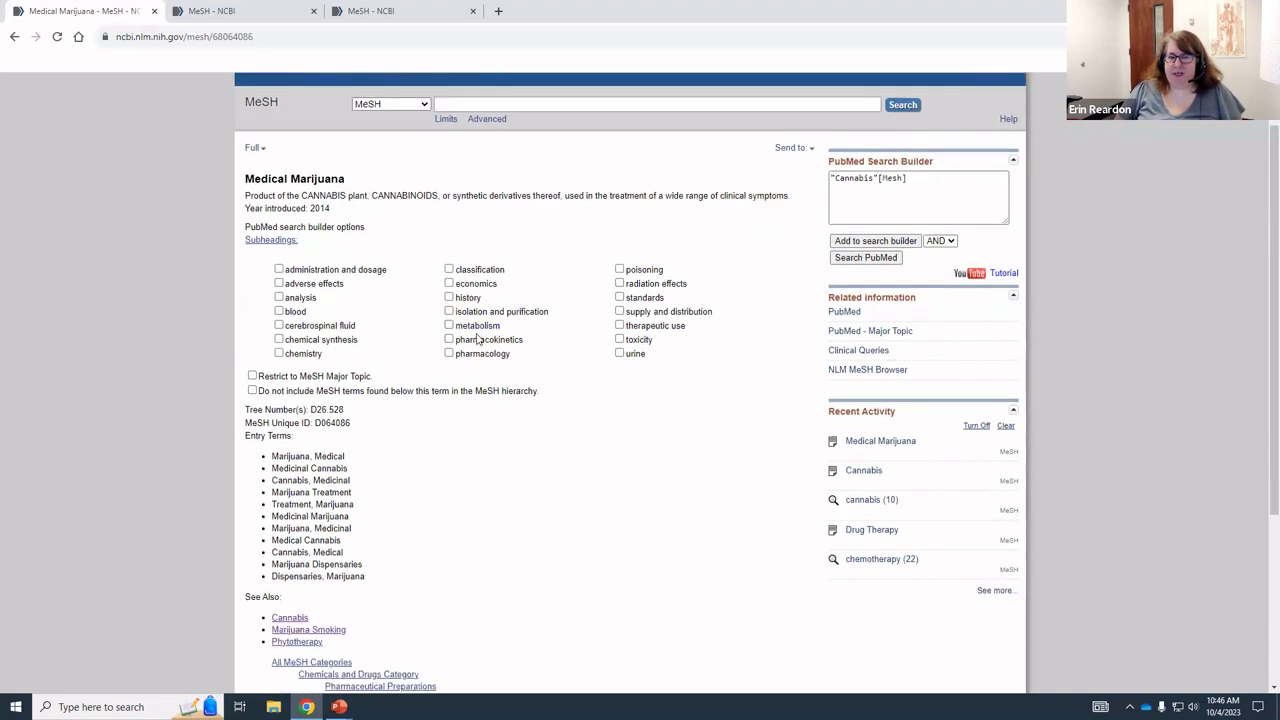
scroll(460, 320, down, 1)
scroll(458, 320, down, 1)
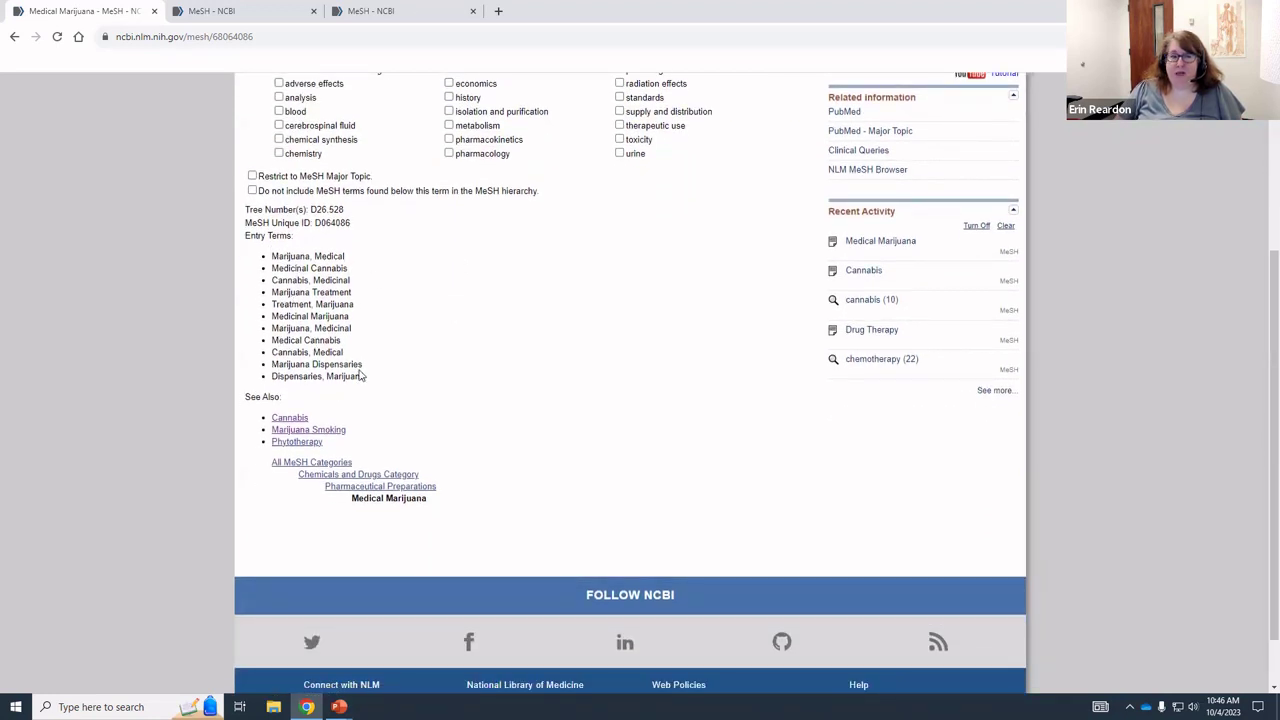
scroll(358, 375, down, 1)
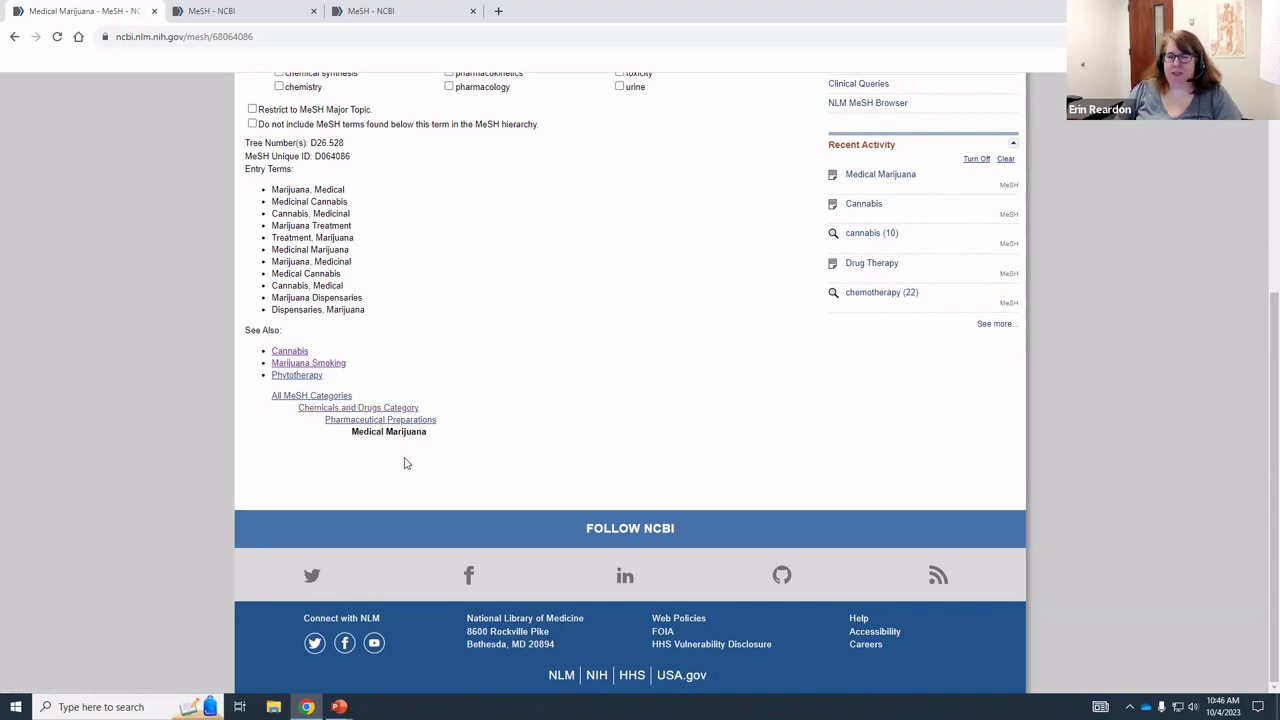
scroll(403, 460, up, 3)
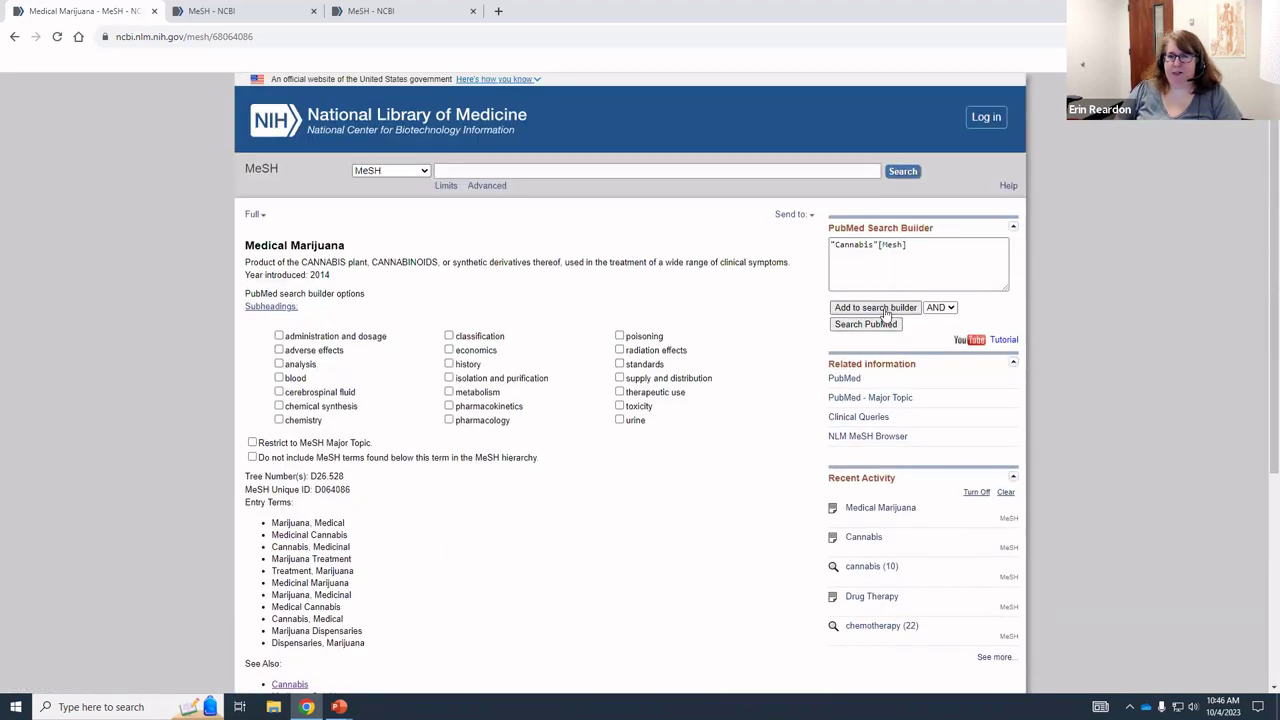
click(885, 308)
drag(919, 256, 939, 245)
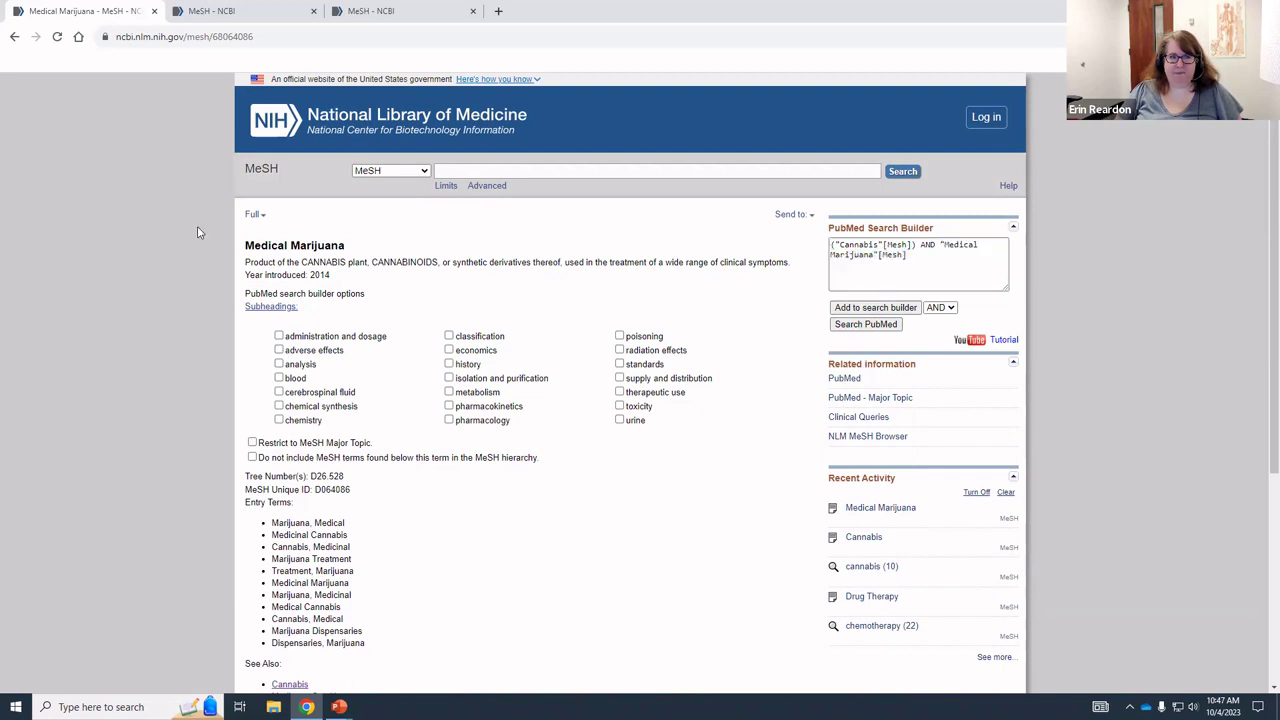
Search the MeSH Database for cannabinoids.
click(167, 275)
text(cannabinoids)
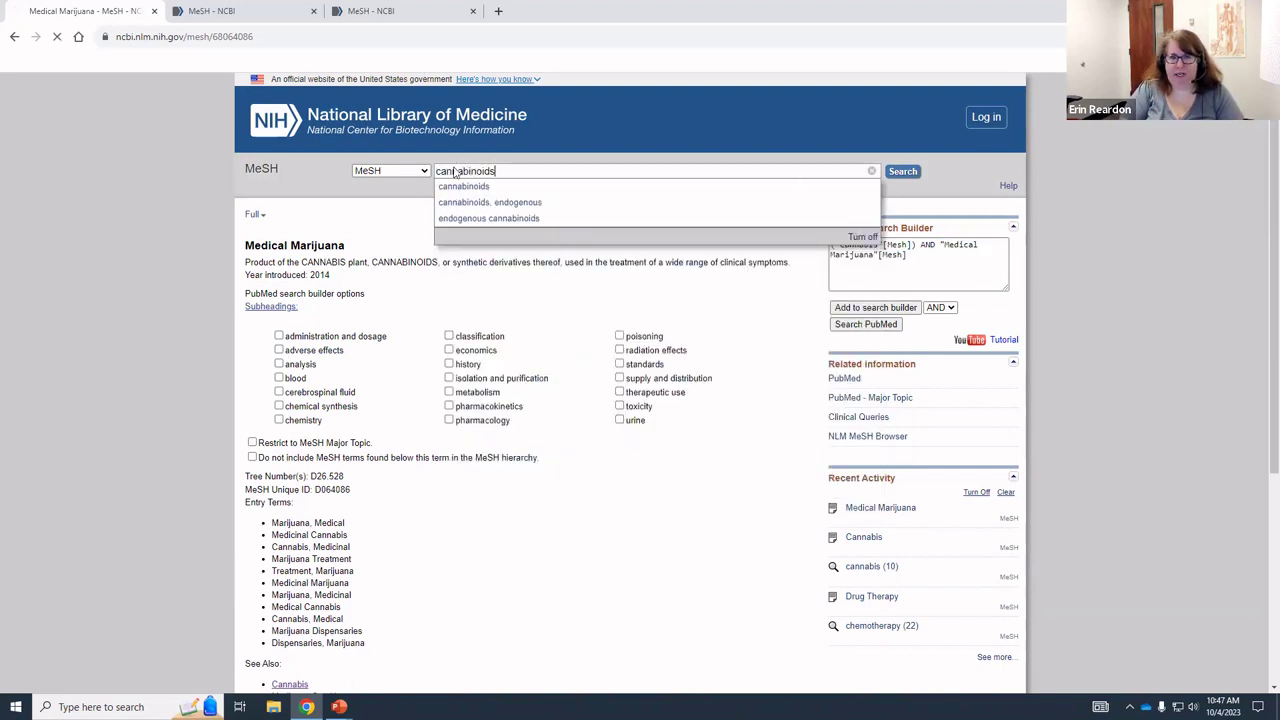
key(Return)
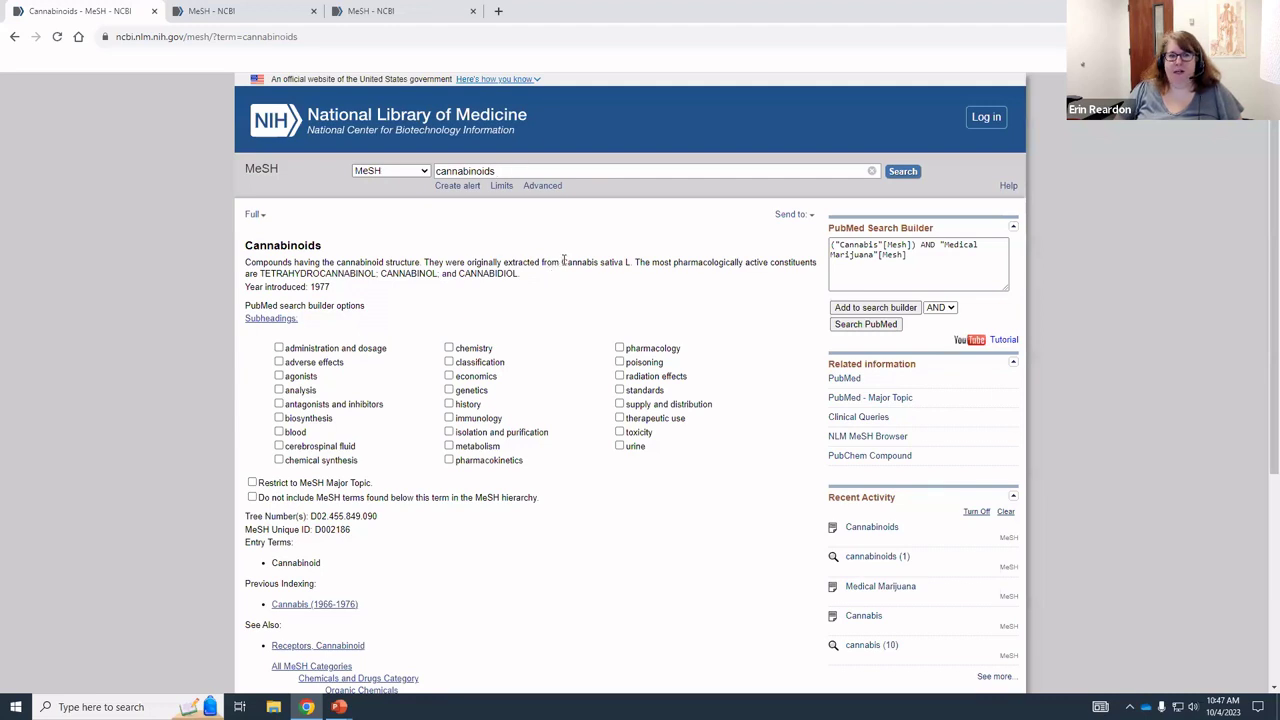
Review the Cannabinoids definition and narrower headings, add the heading to the PubMed Search Builder with AND, and highlight the added term.
drag(561, 262, 635, 262)
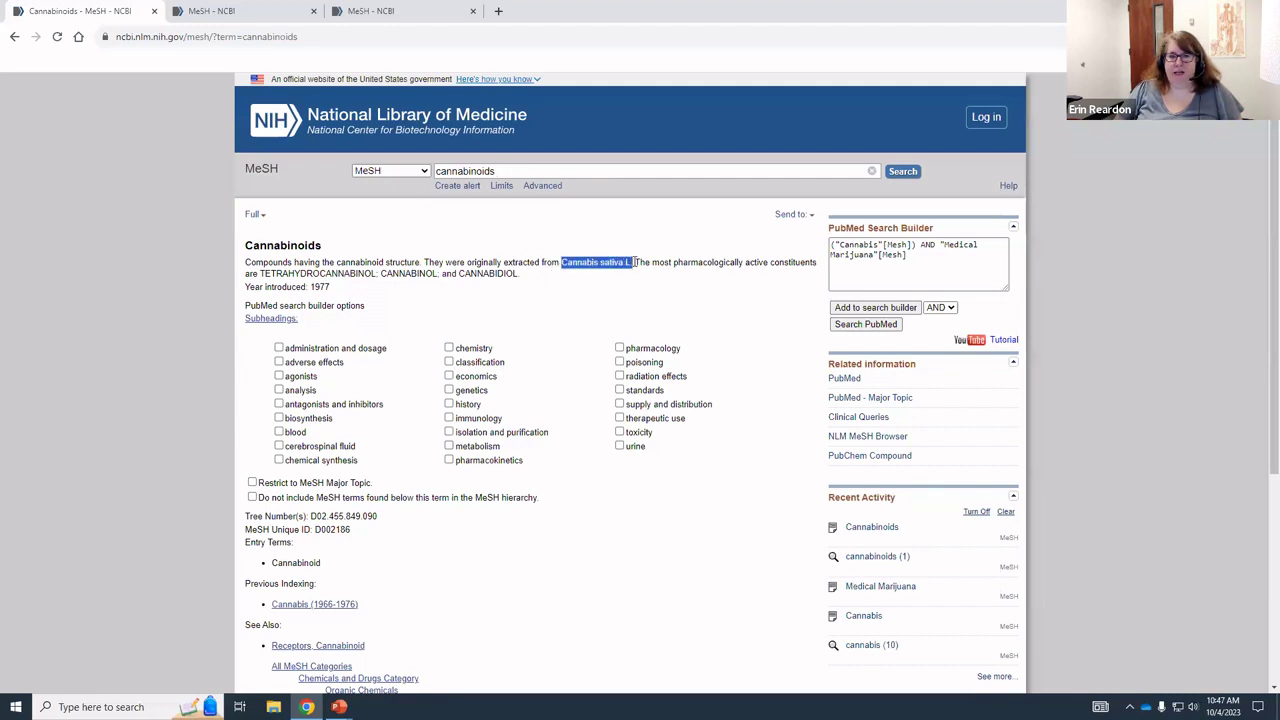
click(584, 262)
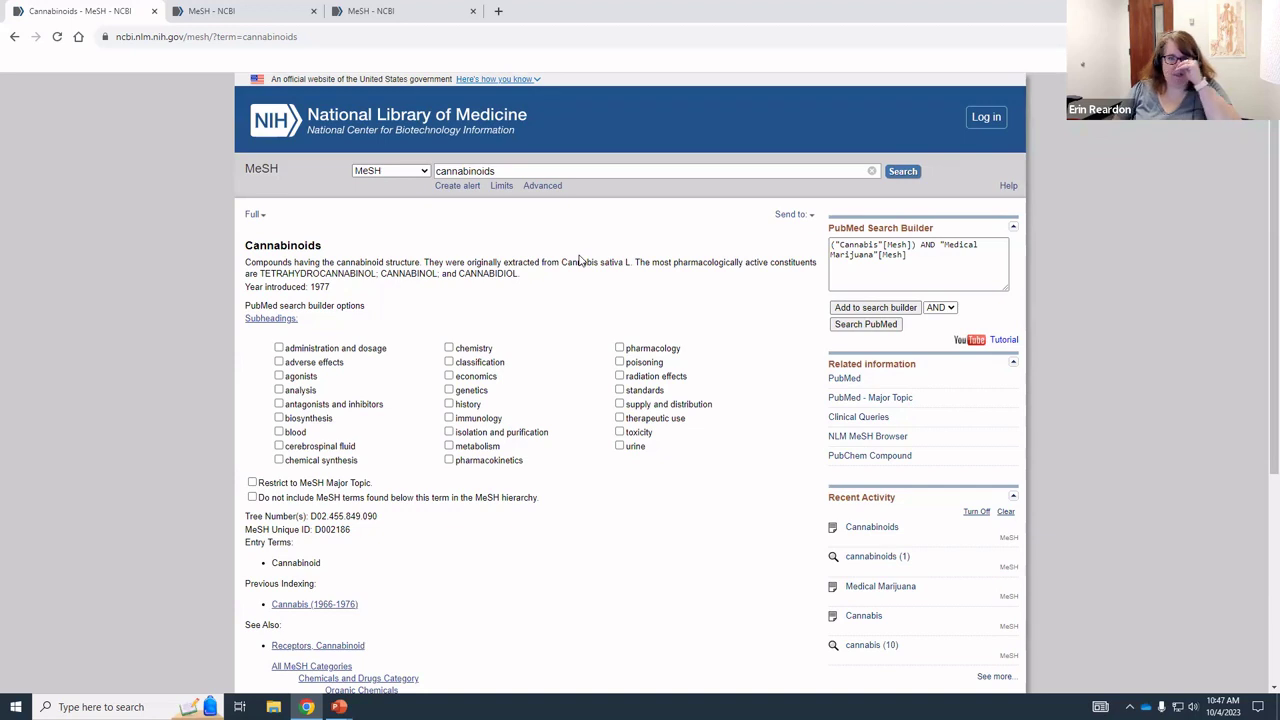
scroll(565, 260, down, 2)
scroll(380, 300, down, 1)
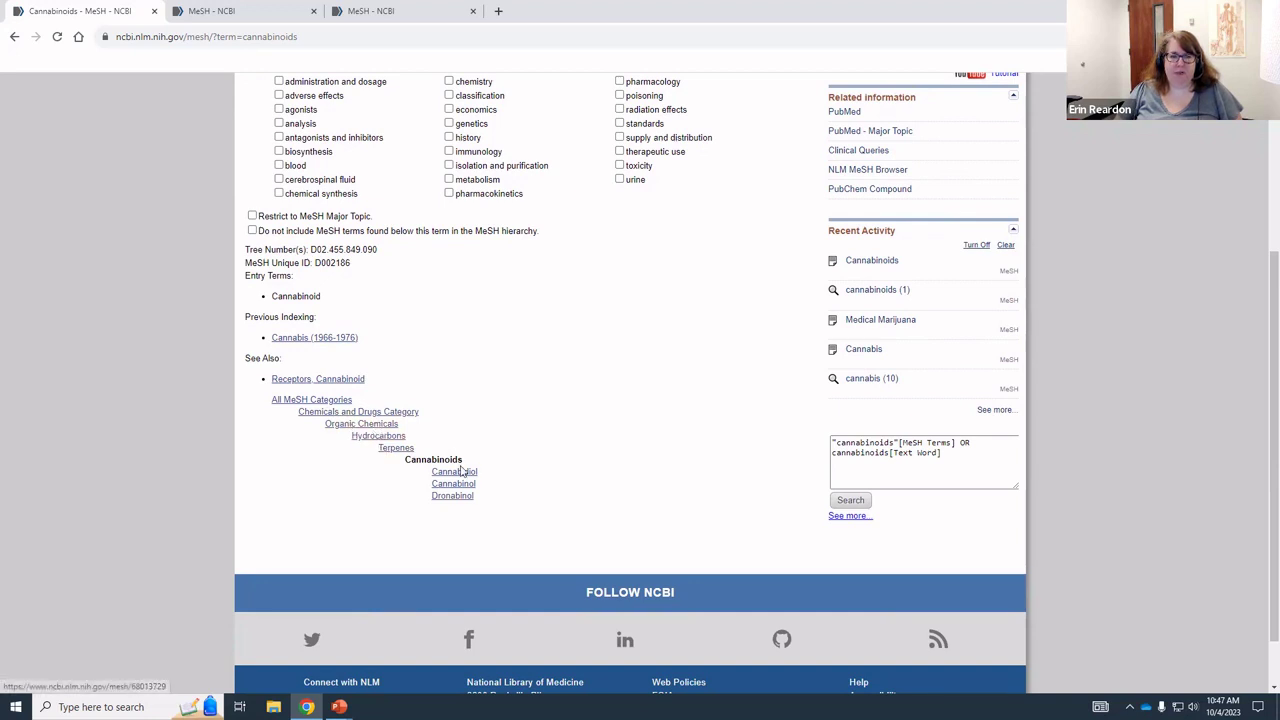
scroll(614, 491, up, 3)
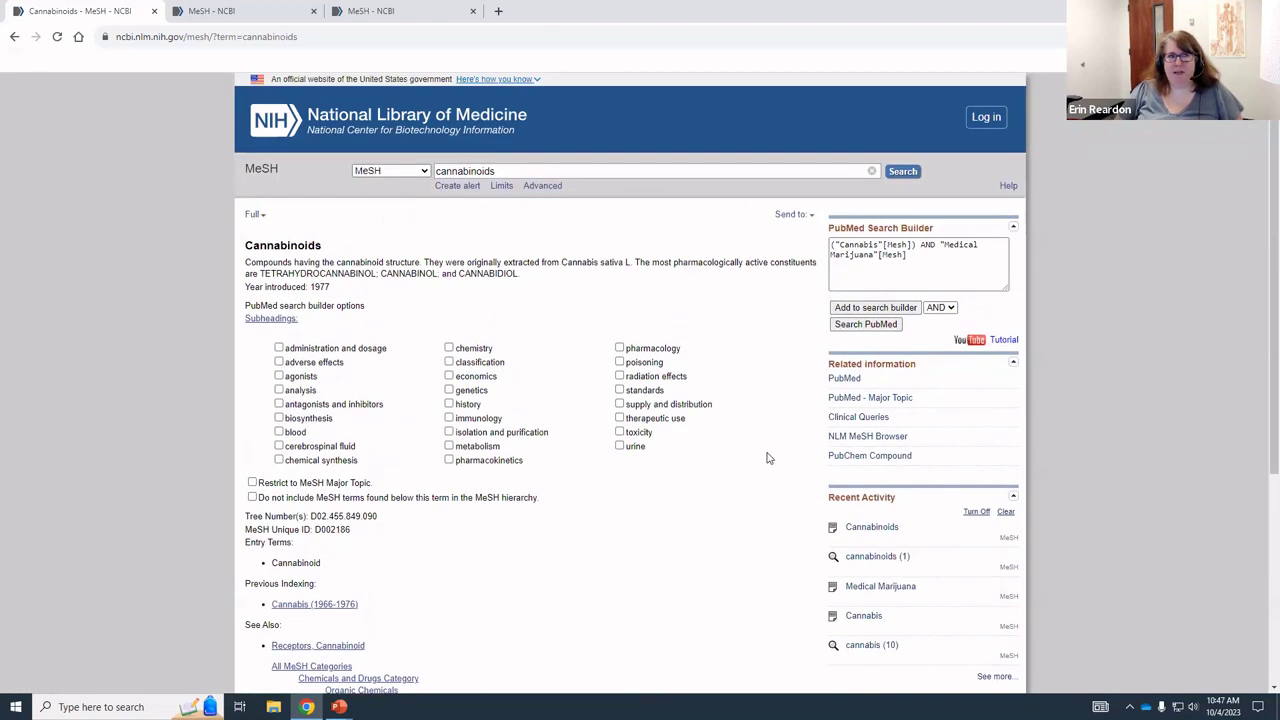
click(876, 312)
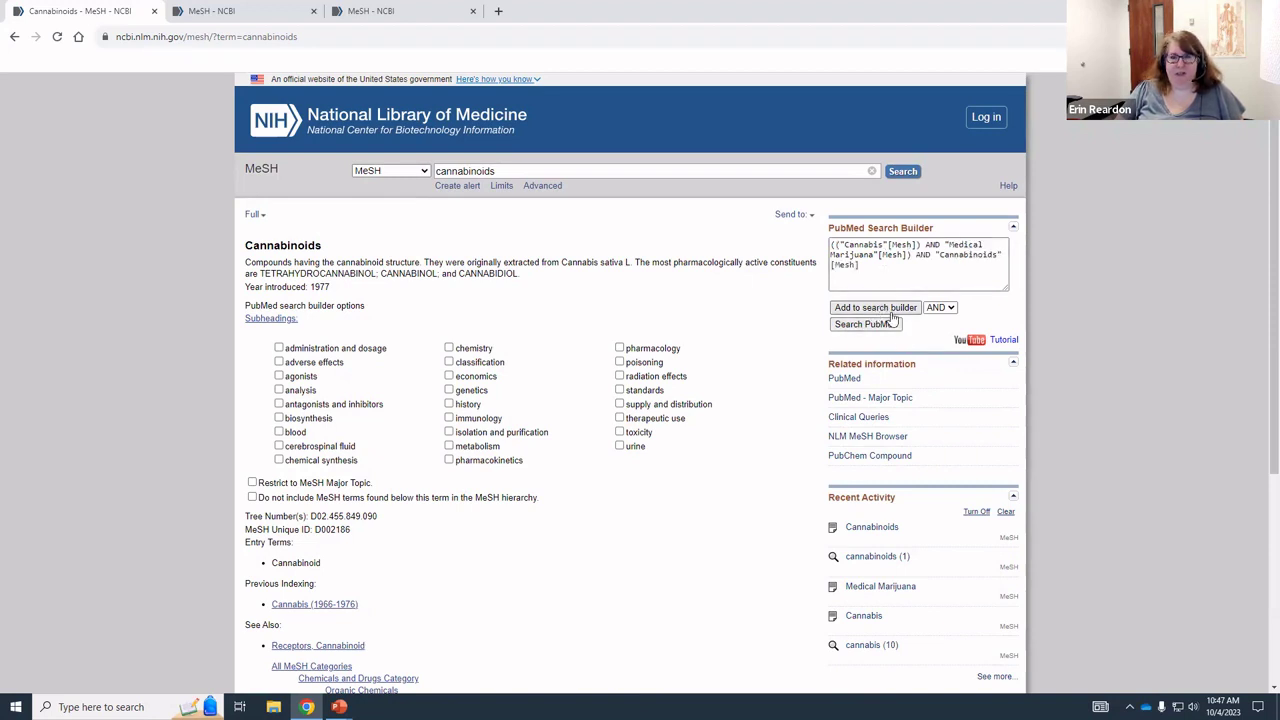
drag(858, 265, 938, 253)
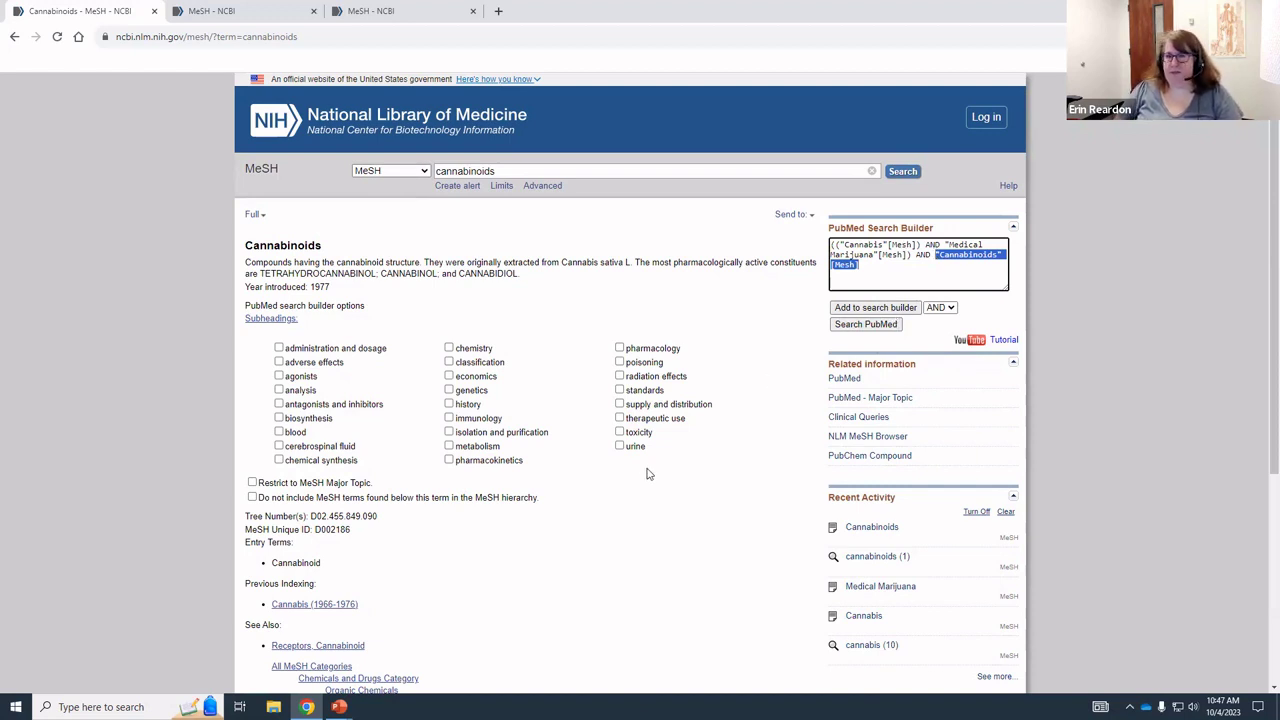
Switch to the slide presentation, show the Add MeSH Terms slide with the cannabis headings, and return to the browser.
key(alt+Tab)
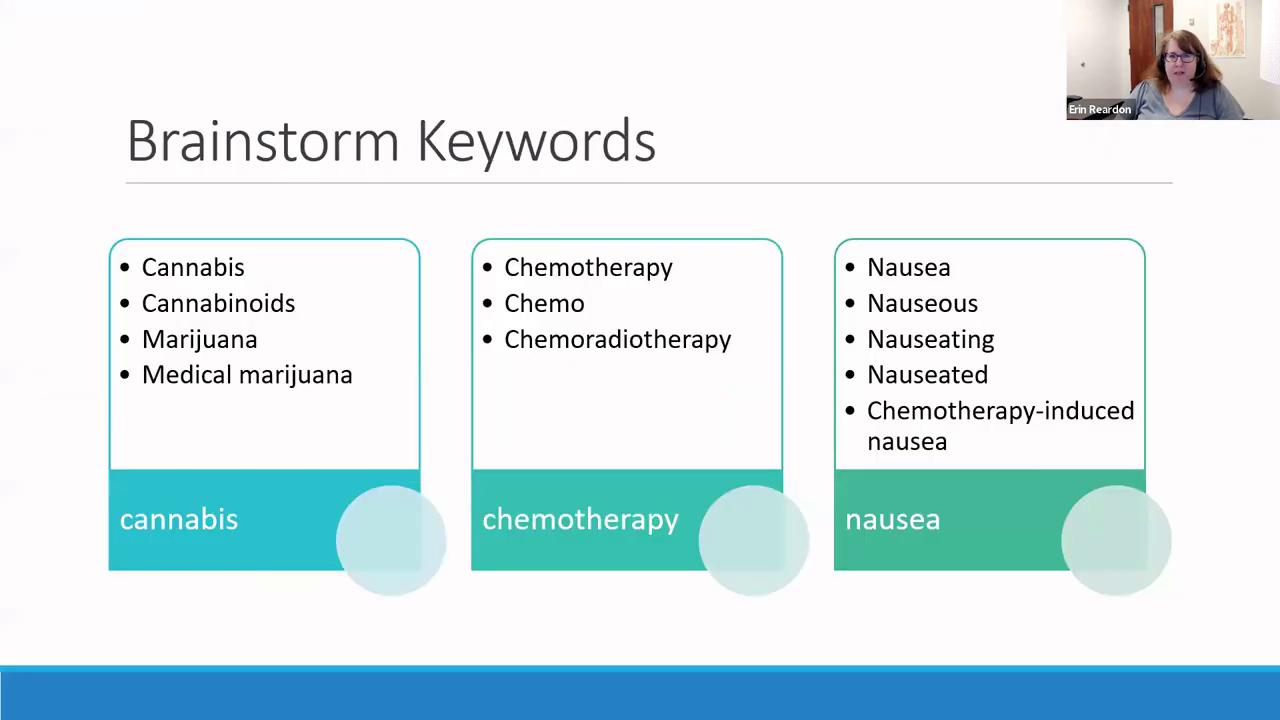
click(1218, 556)
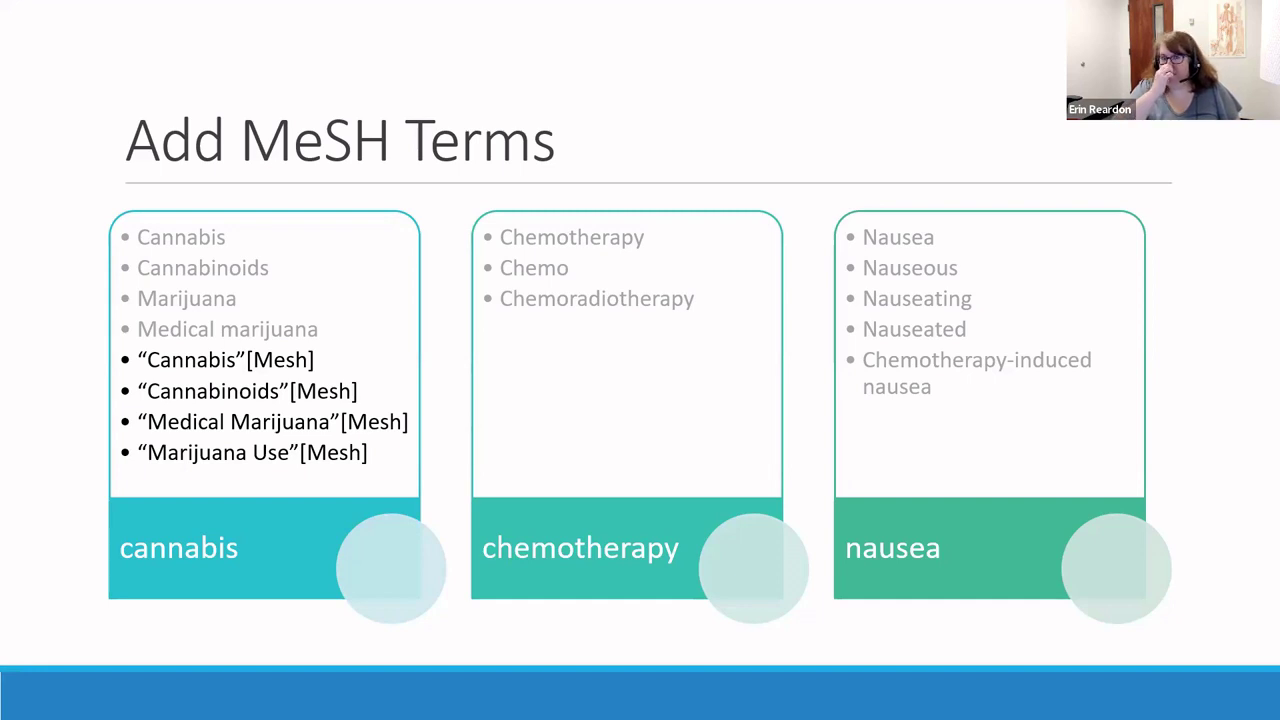
key(alt+Tab)
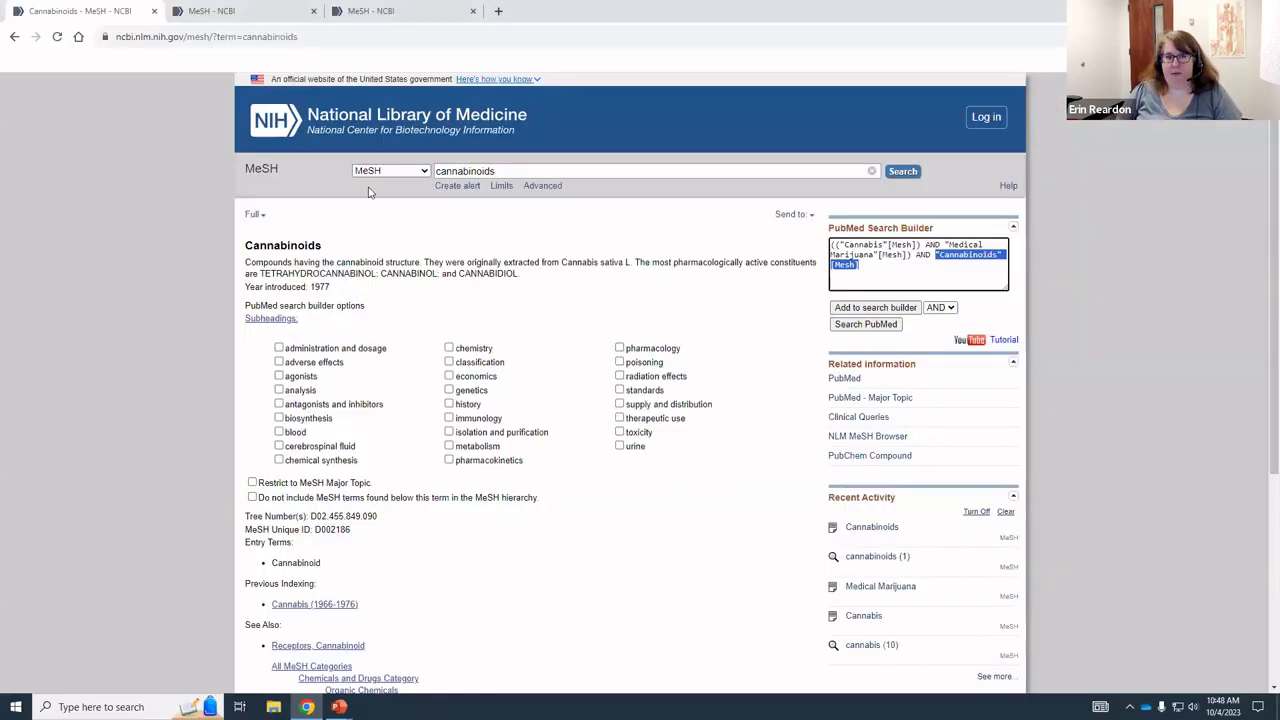
Search the MeSH Database for chemotherapy and open the Drug Therapy heading.
double_click(586, 171)
text(chemotherapy)
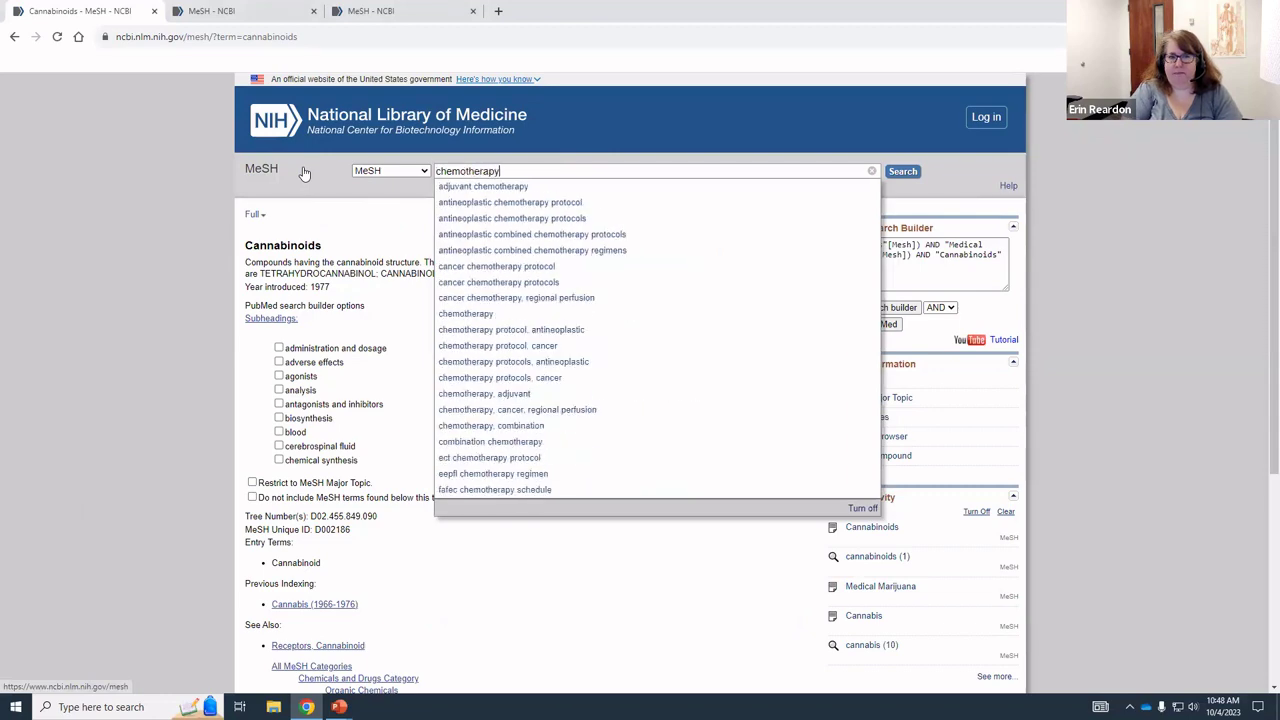
key(Return)
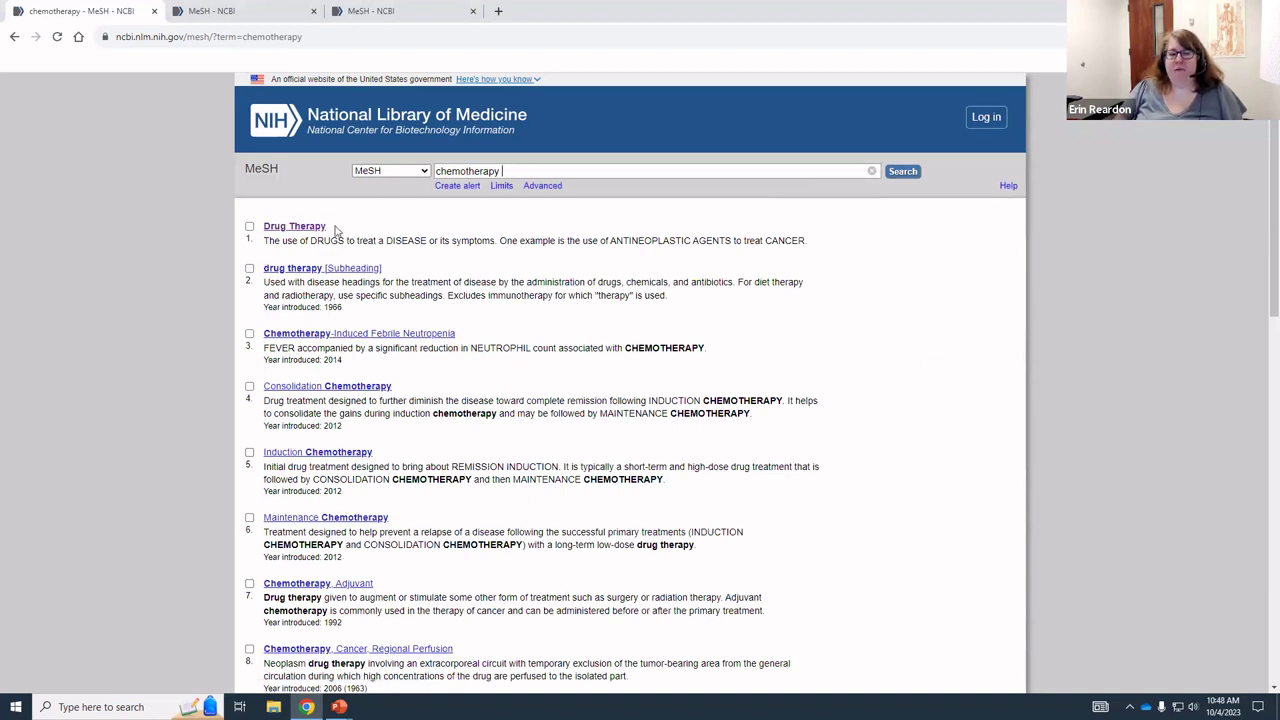
click(284, 229)
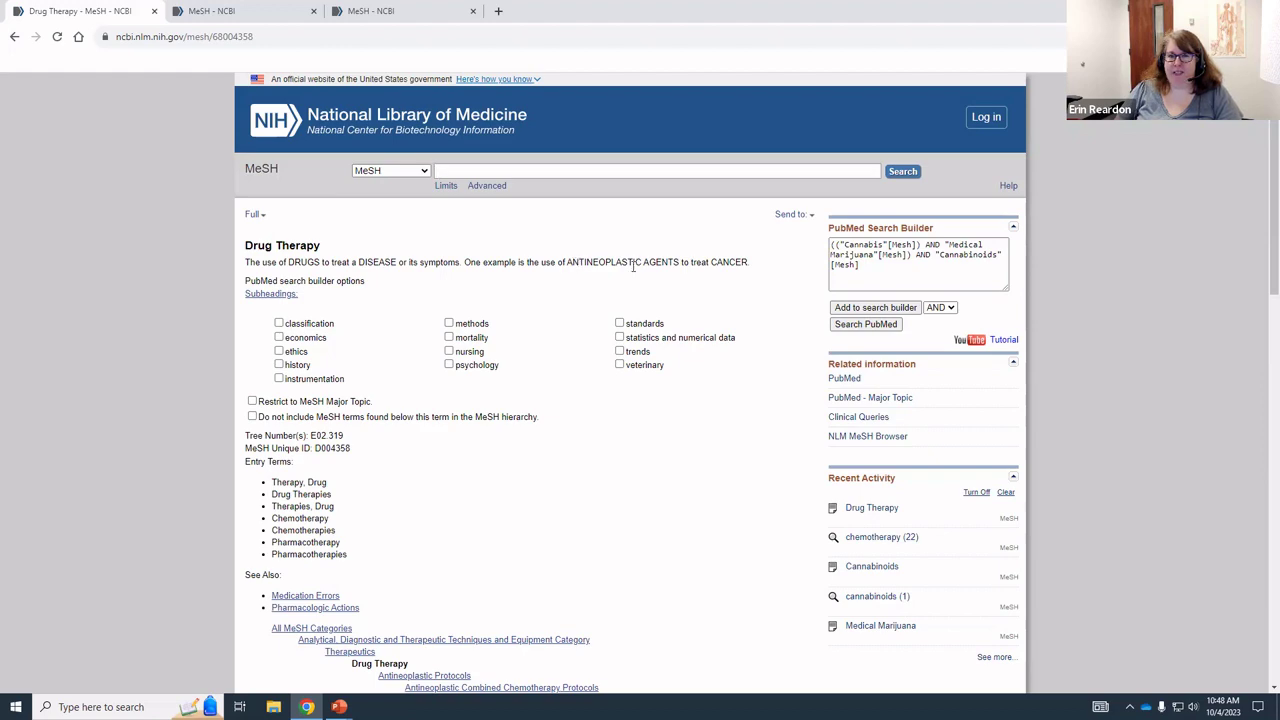
Examine the Drug Therapy record's entry terms and the narrower headings below it in the MeSH hierarchy.
scroll(660, 420, down, 3)
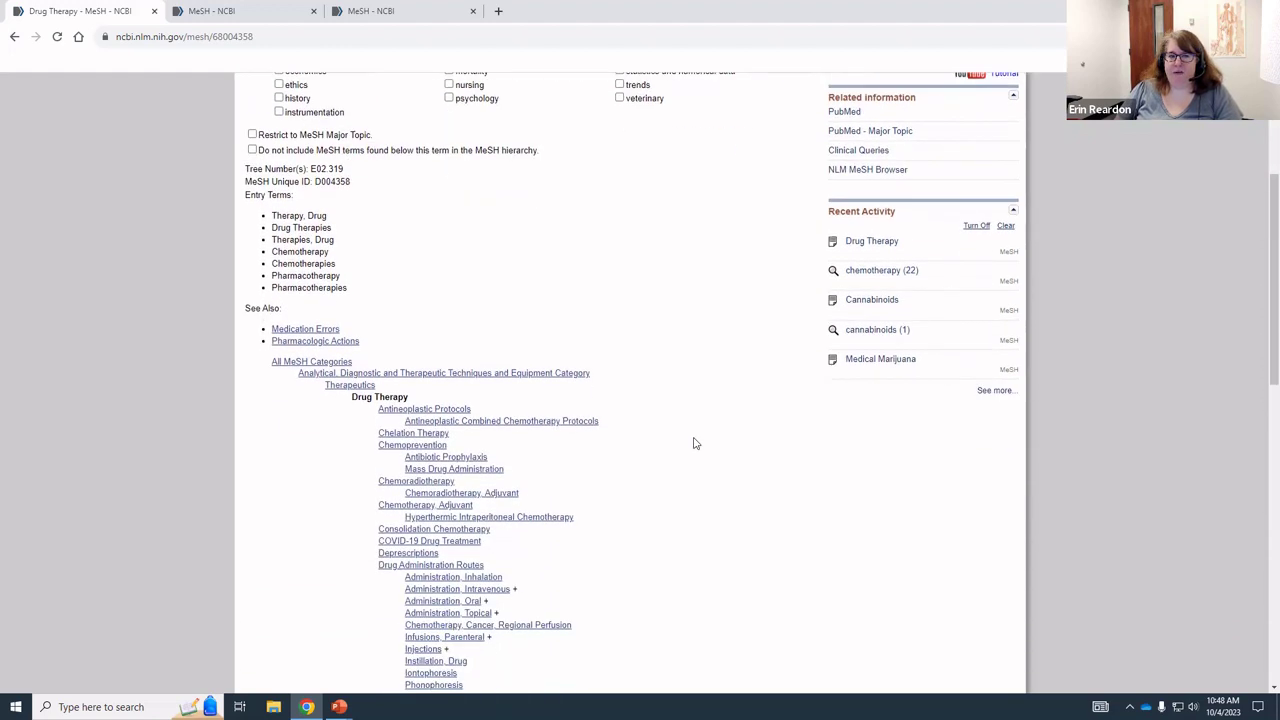
scroll(692, 442, up, 2)
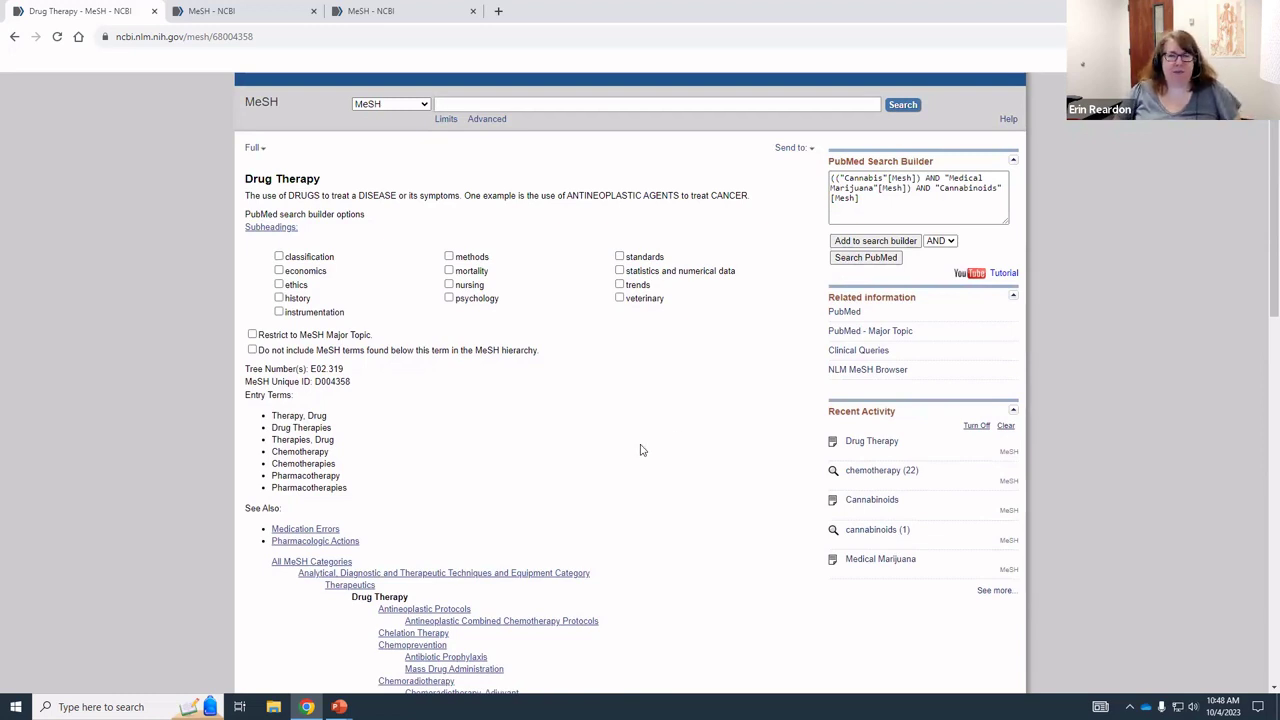
scroll(640, 449, down, 1)
scroll(478, 424, down, 2)
scroll(478, 424, down, 2)
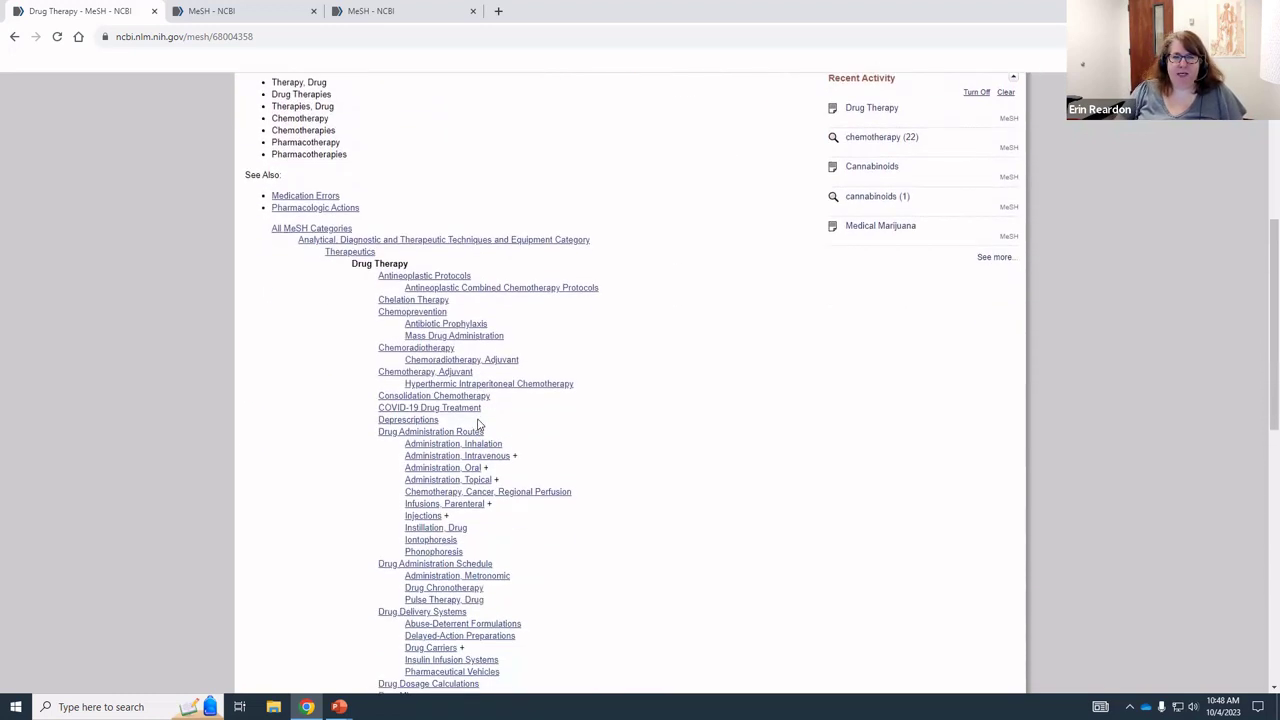
drag(353, 130, 406, 131)
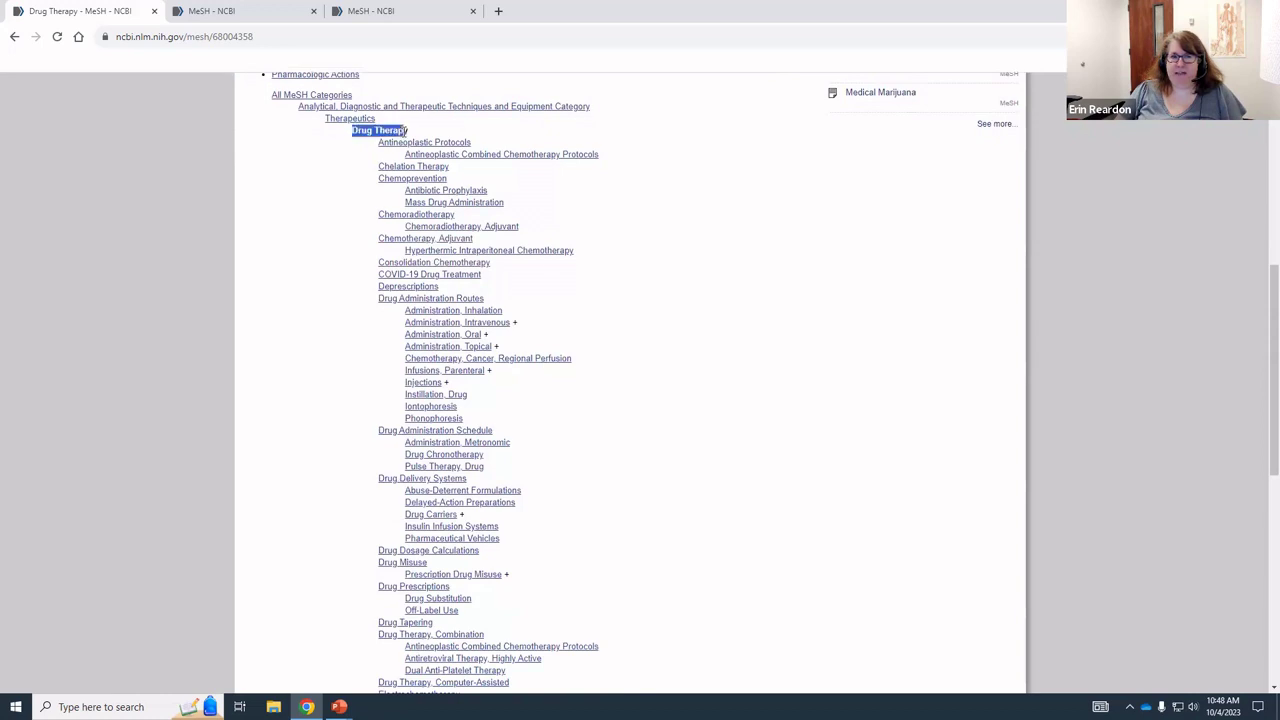
click(403, 131)
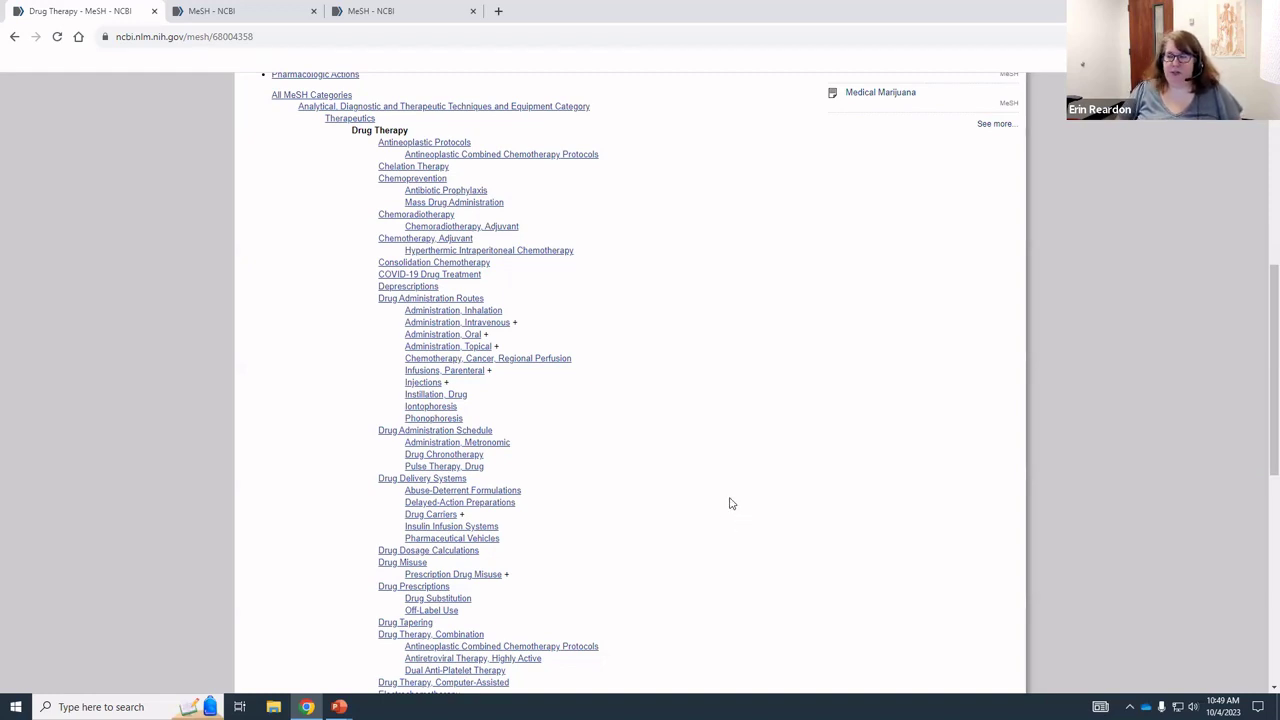
scroll(730, 503, up, 4)
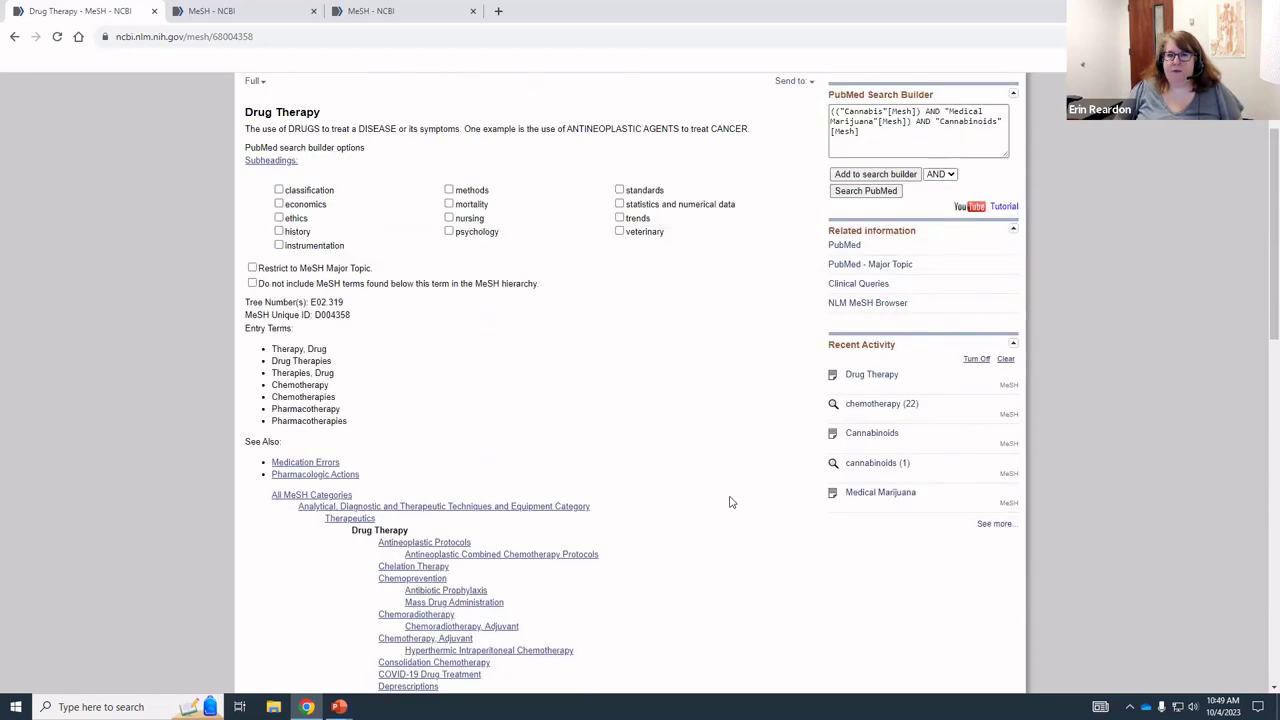
scroll(730, 503, down, 3)
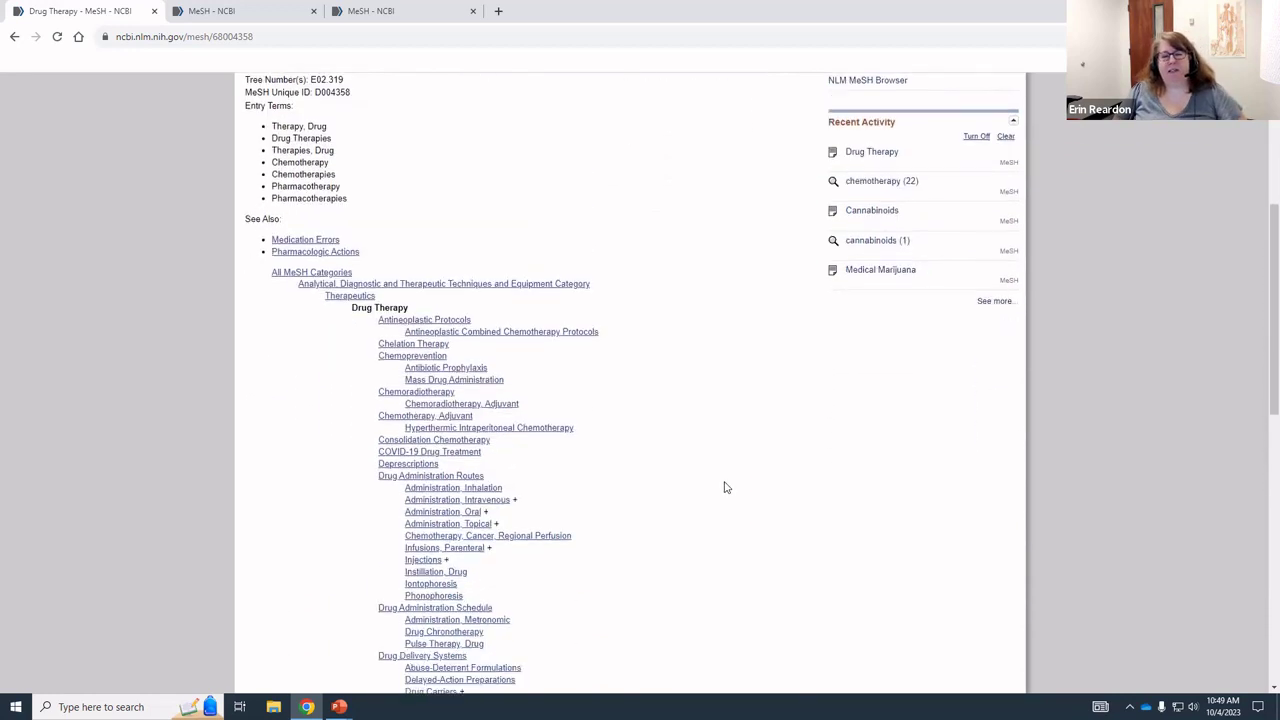
scroll(718, 486, down, 1)
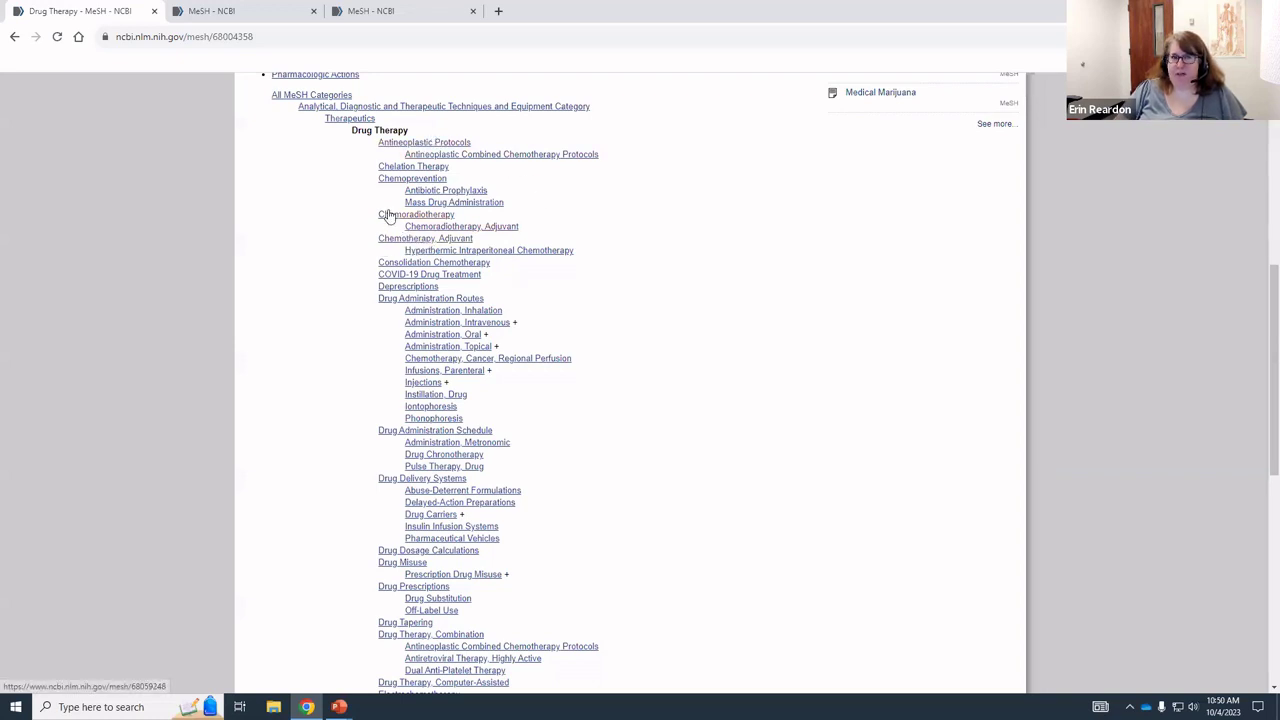
scroll(370, 270, down, 3)
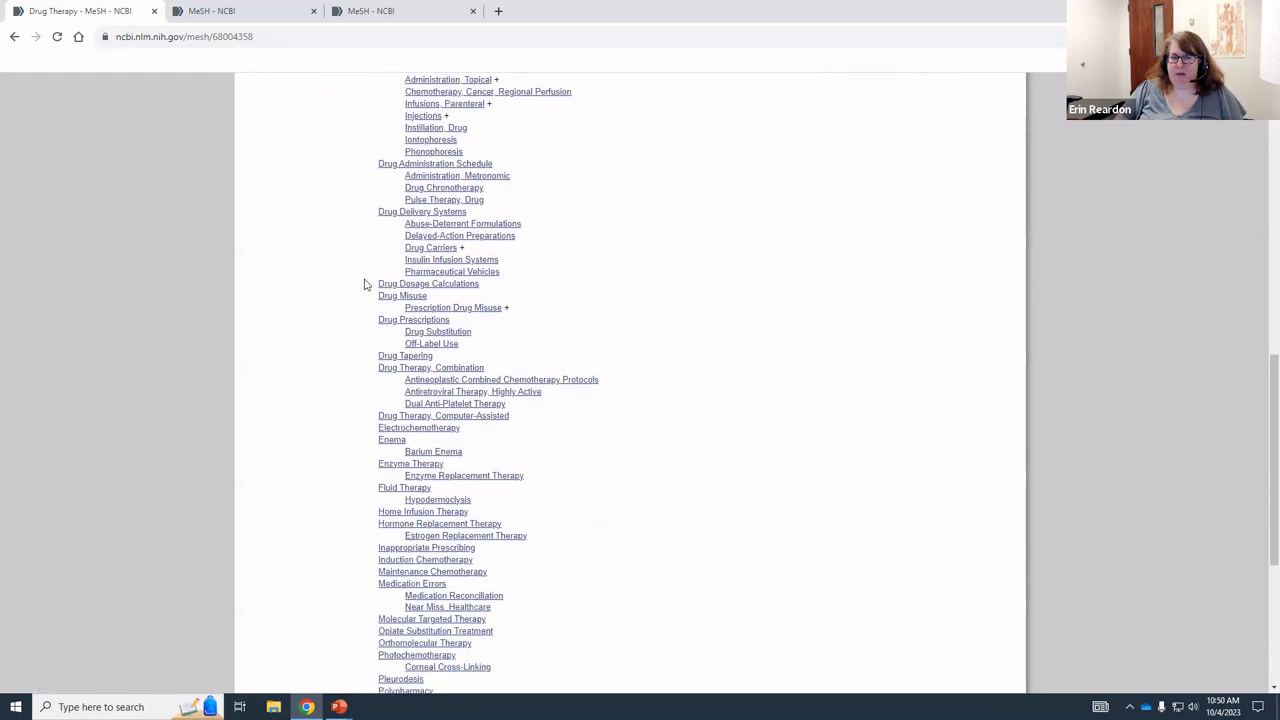
Find the word chemotherapy within the Drug Therapy page and examine the matching narrower headings in the hierarchy.
key(ctrl+f)
text(che)
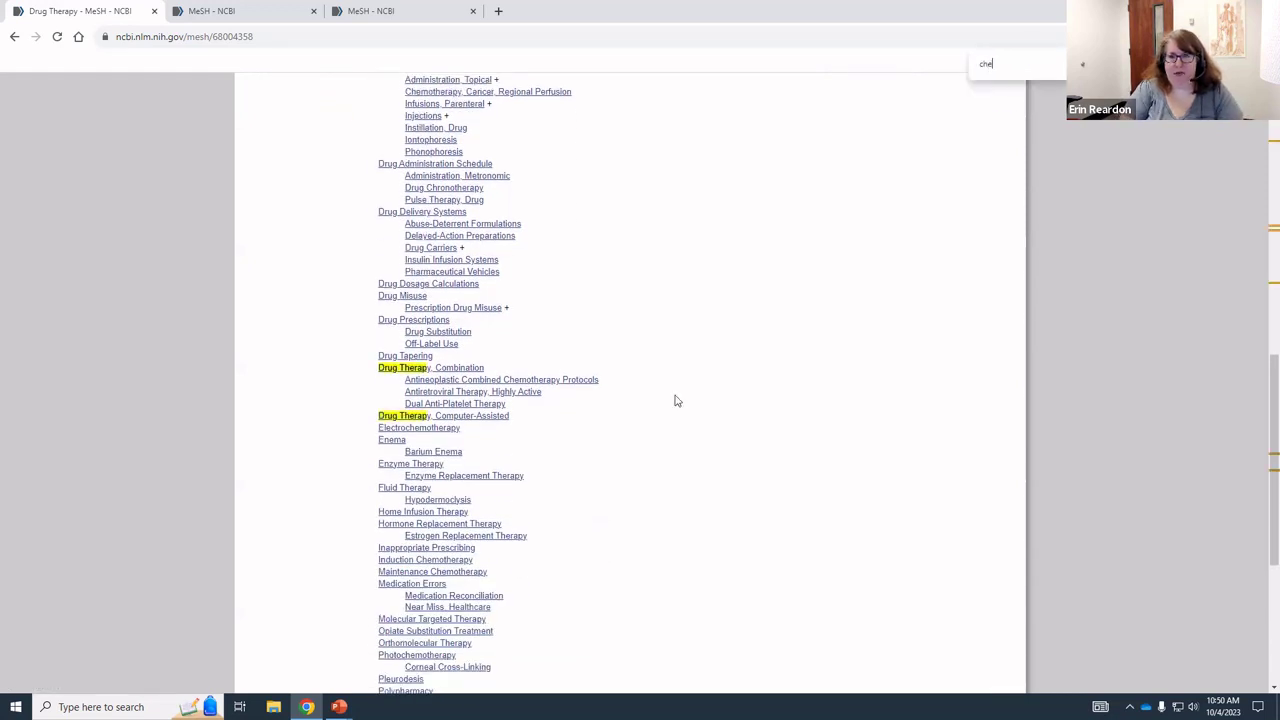
text(motherapy)
key(Return)
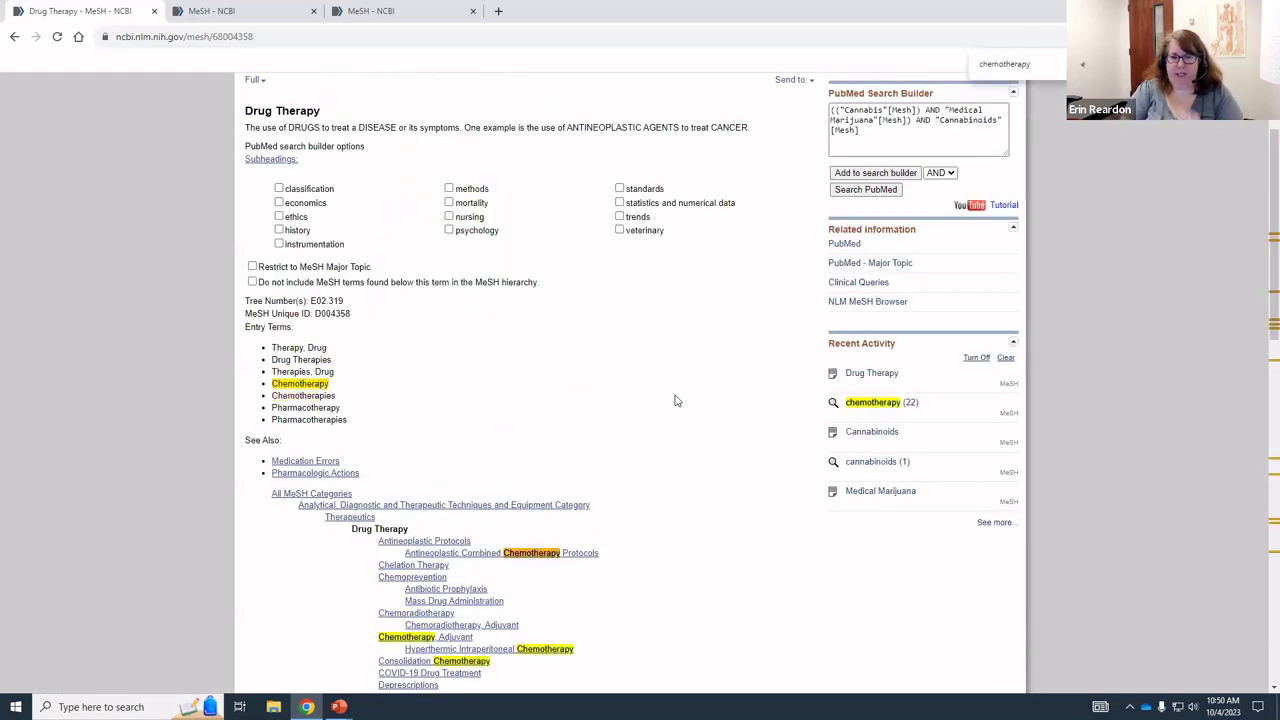
scroll(427, 296, down, 5)
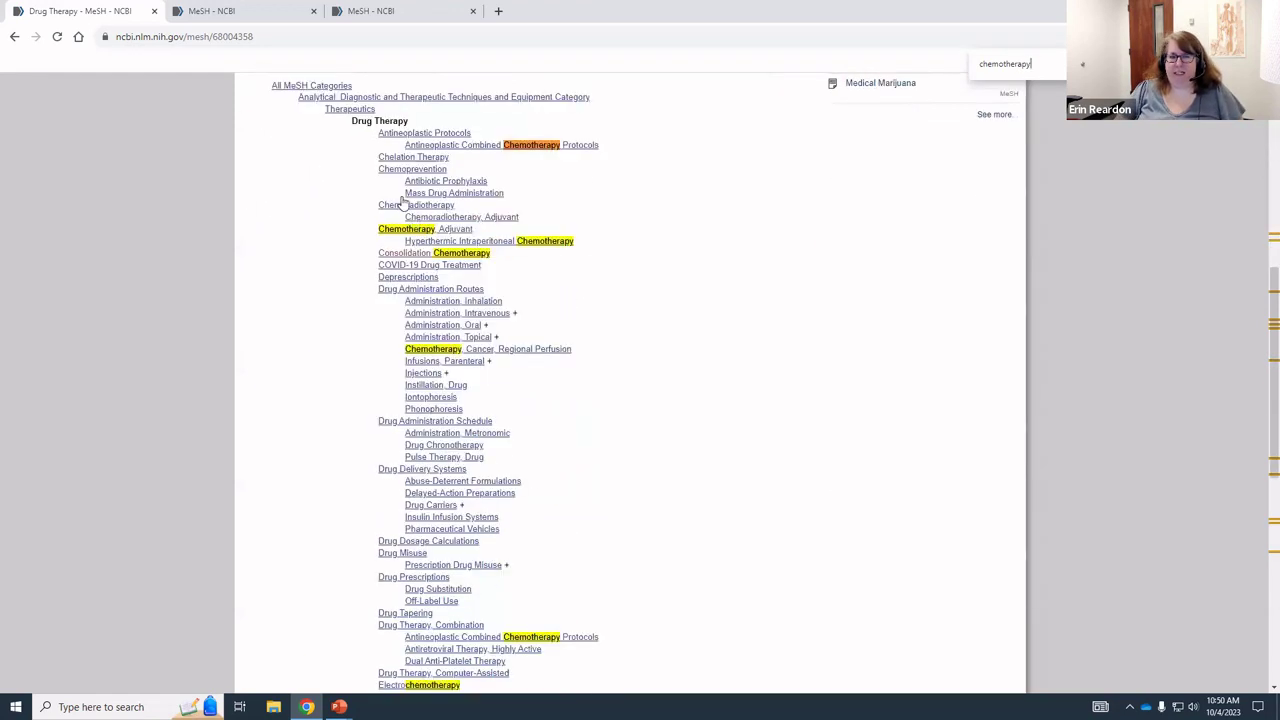
scroll(420, 270, down, 4)
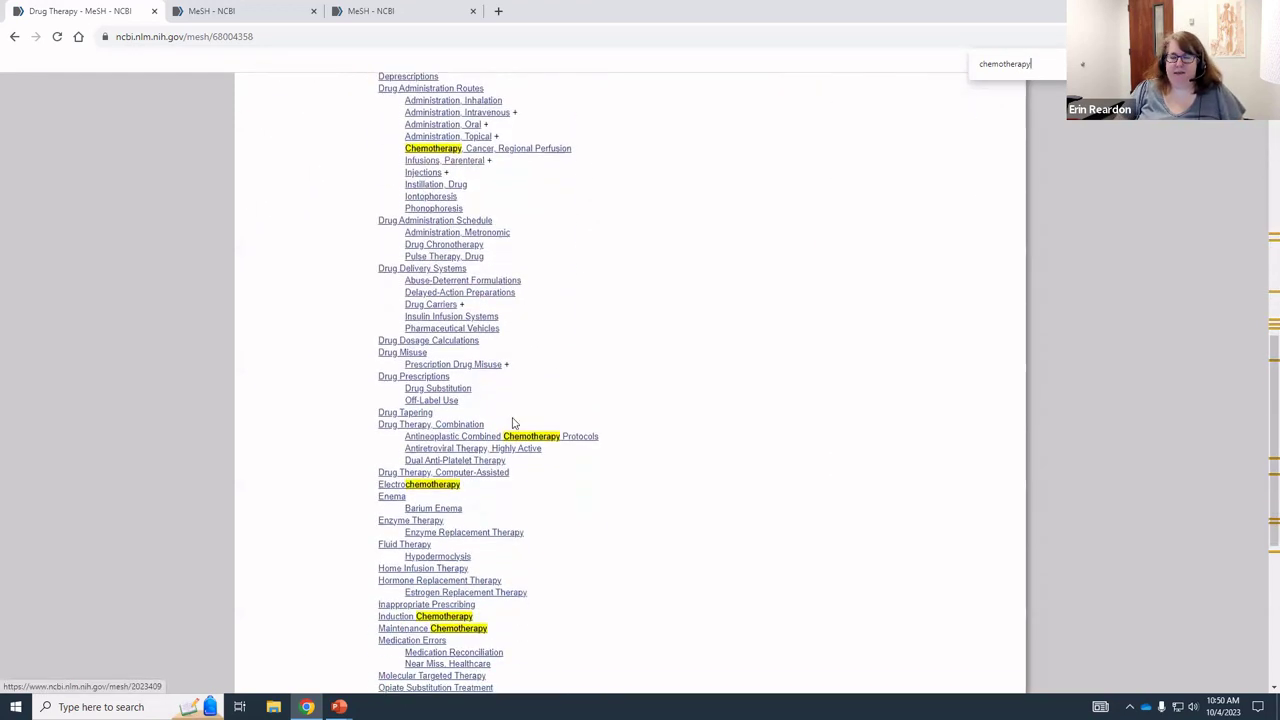
Clear the cannabis-related search string from the PubMed Search Builder on the Drug Therapy record.
scroll(720, 586, up, 10)
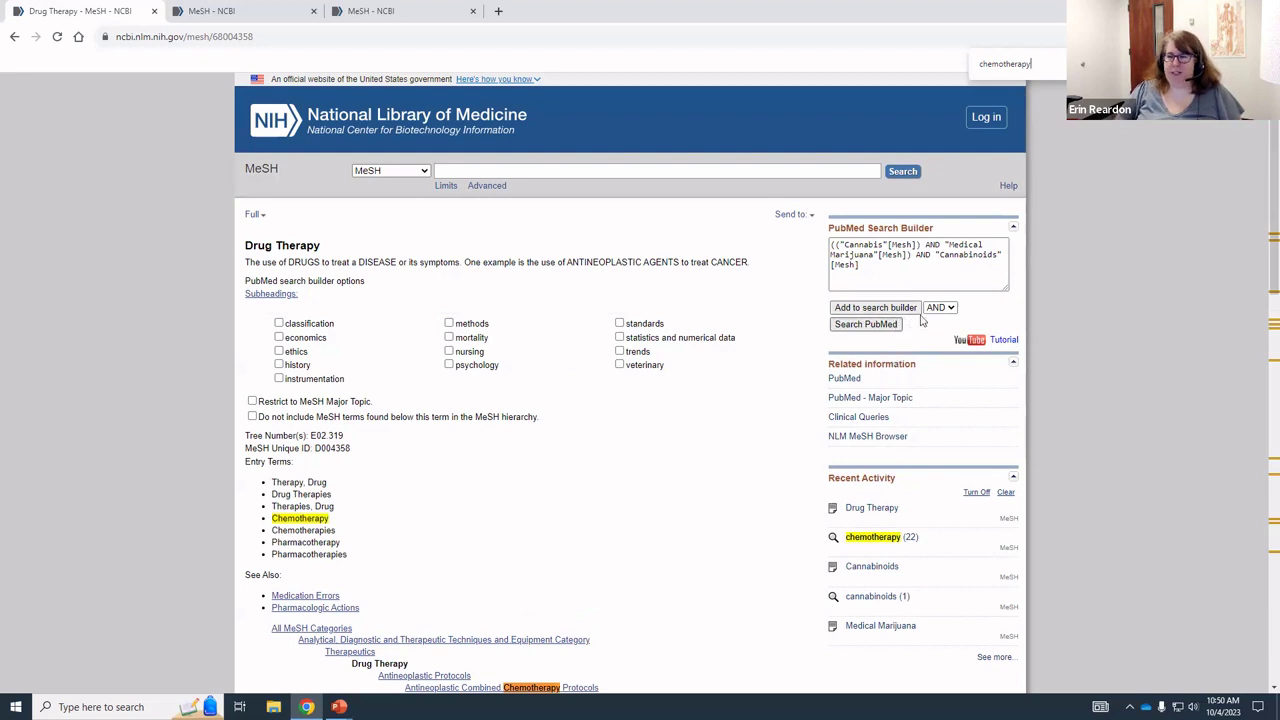
drag(964, 281, 778, 238)
key(Delete)
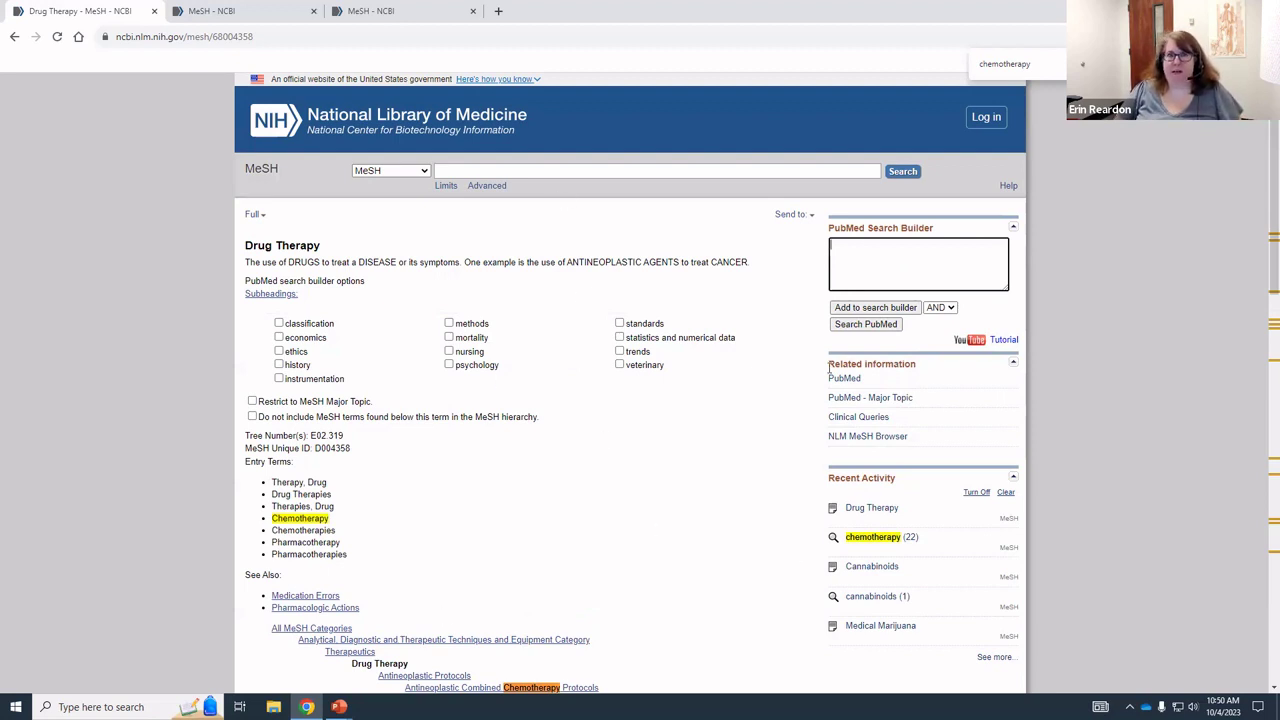
Add the Drug Therapy heading to the PubMed Search Builder and switch to the Add MeSH Terms slide in PowerPoint.
click(868, 307)
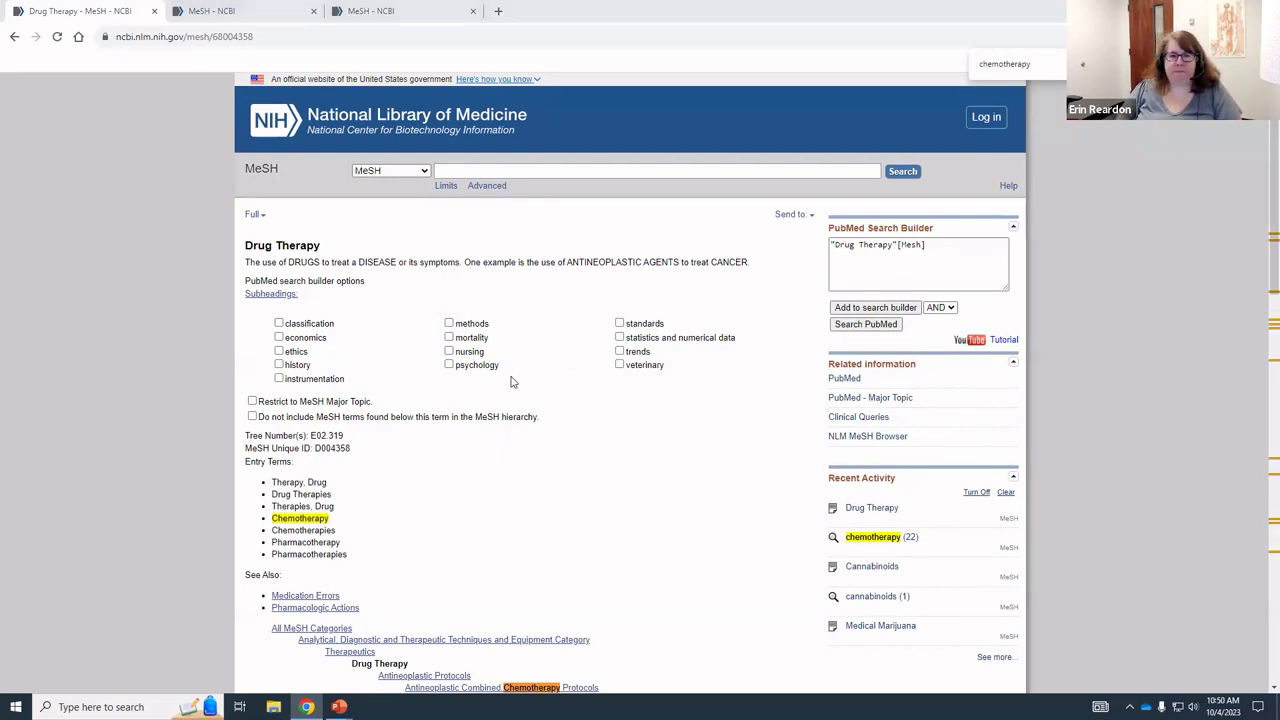
key(alt+Tab)
key(Right)
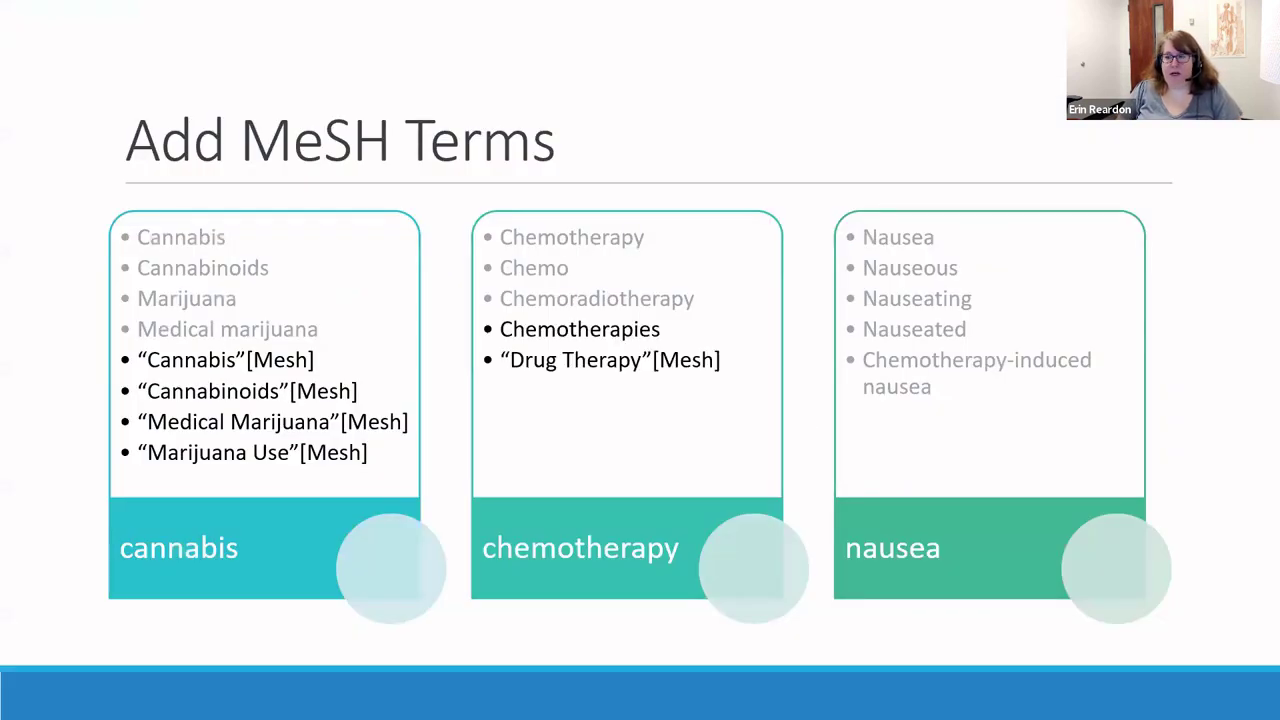
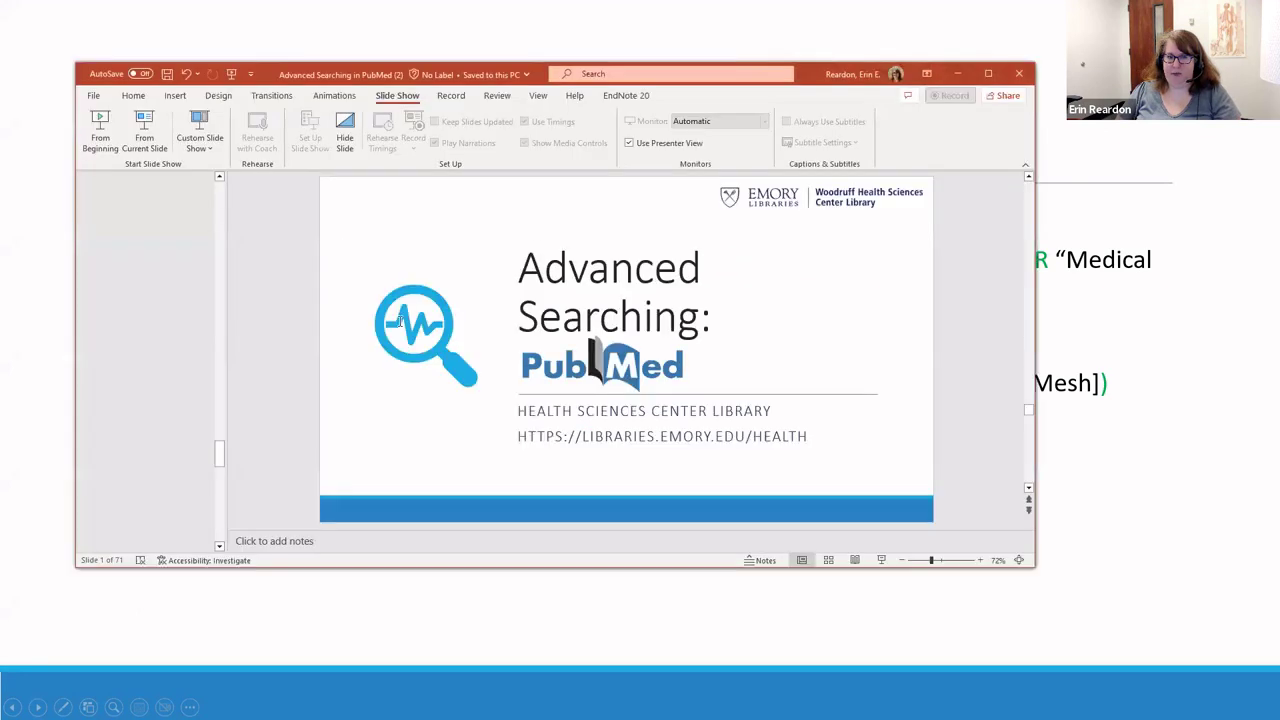
Close the PowerPoint presentation and return to PubMed in the browser, opening its Advanced Search Builder.
click(392, 303)
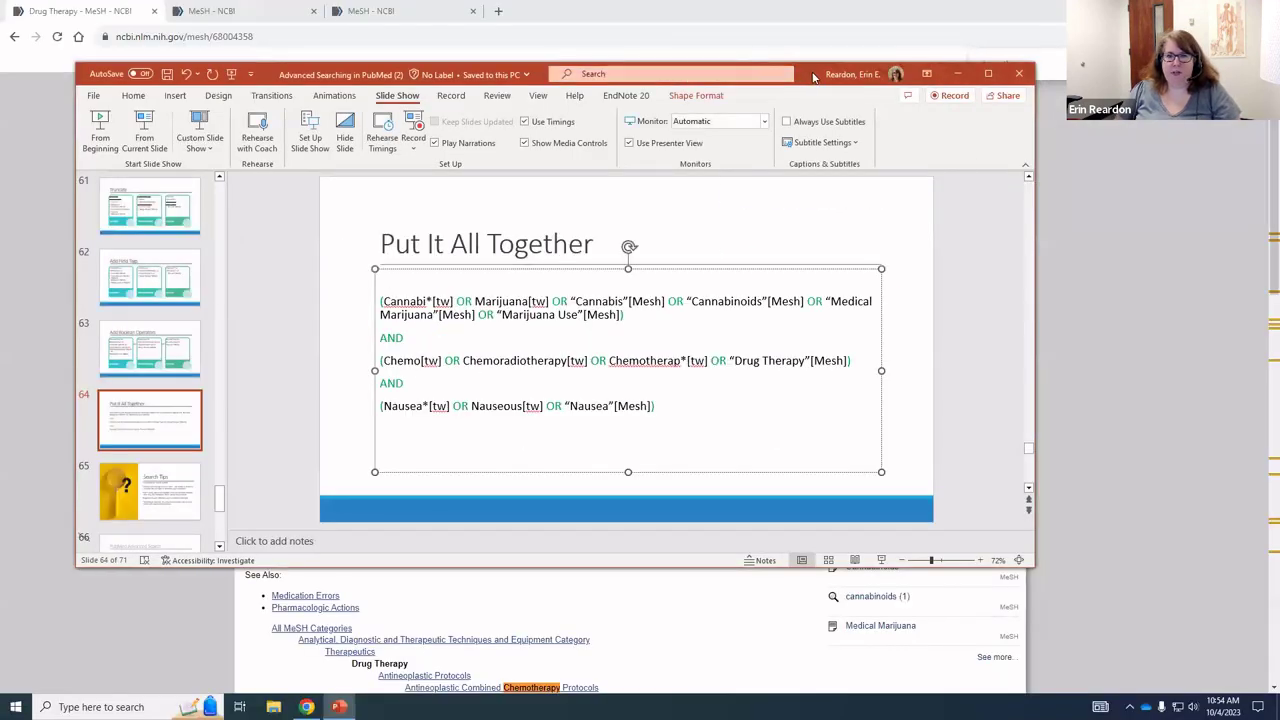
key(alt+F4)
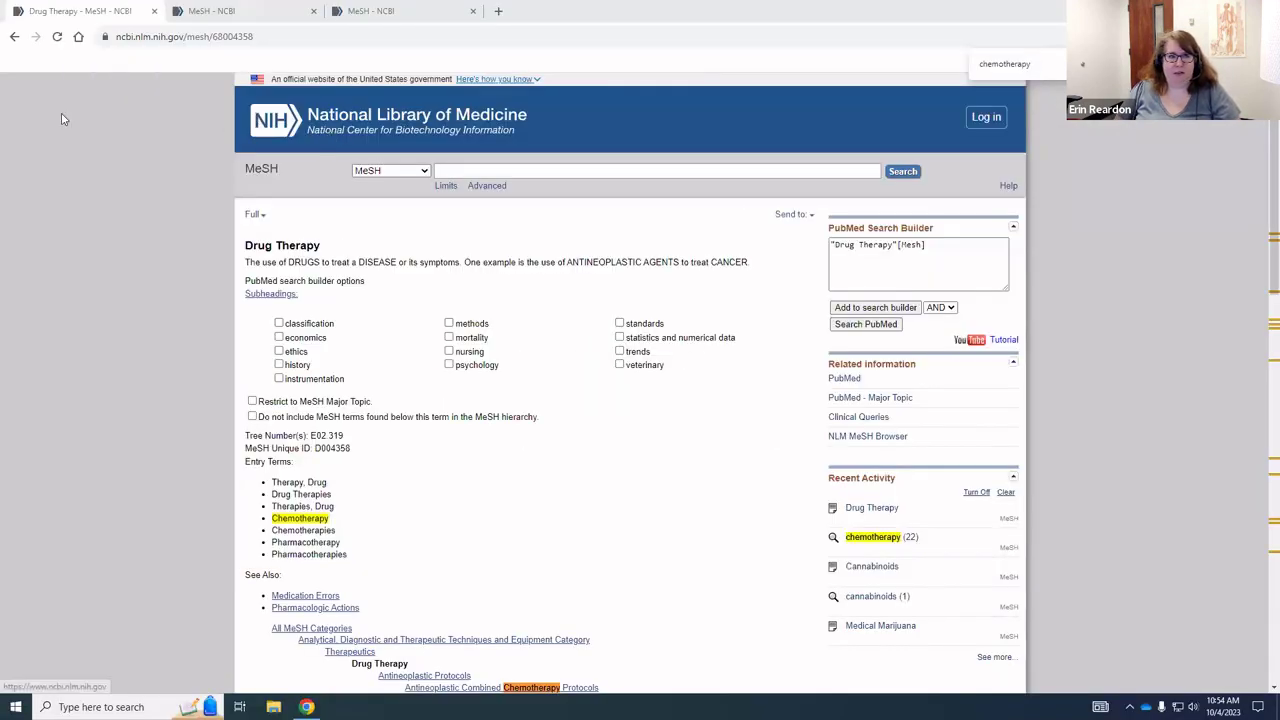
click(158, 38)
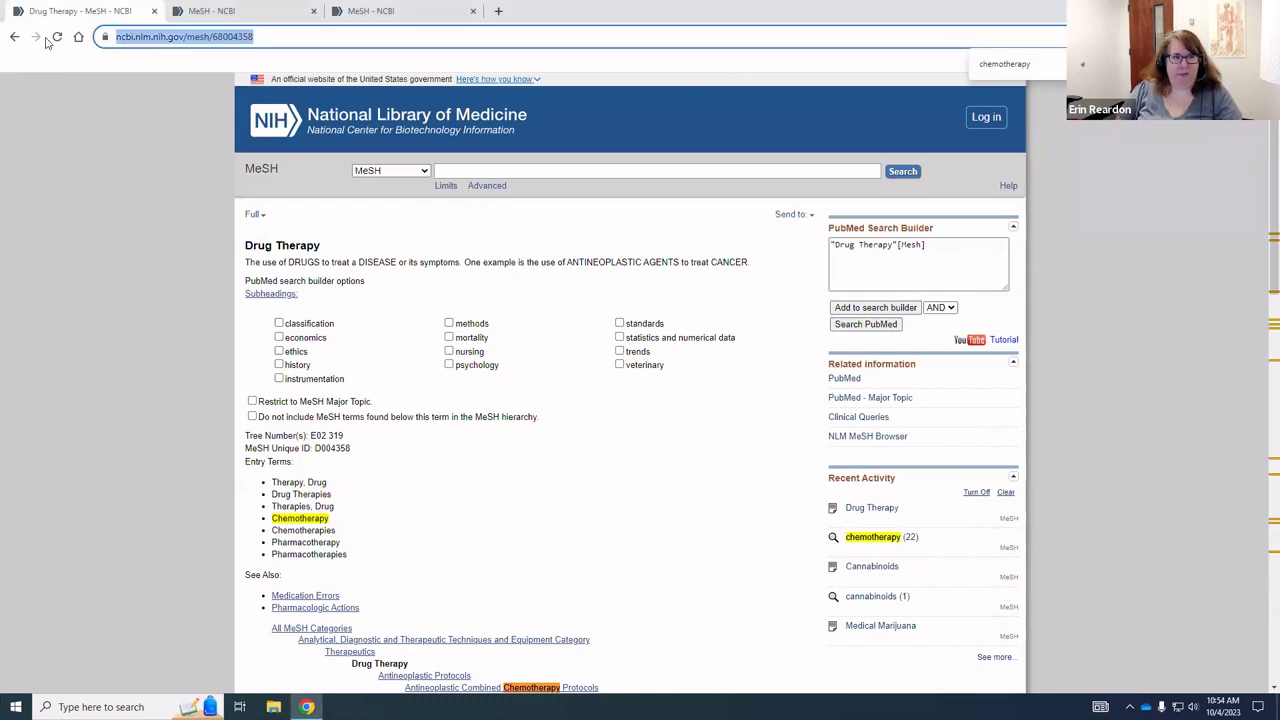
right_click(14, 36)
click(40, 172)
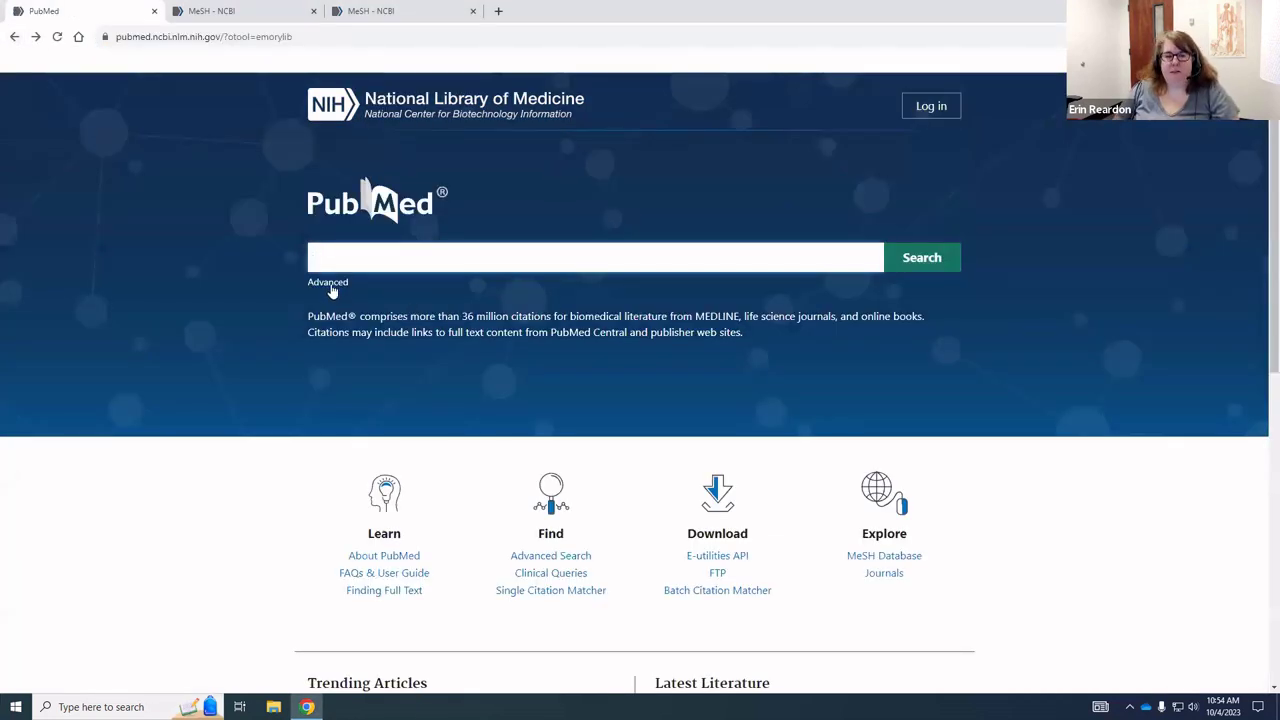
click(330, 284)
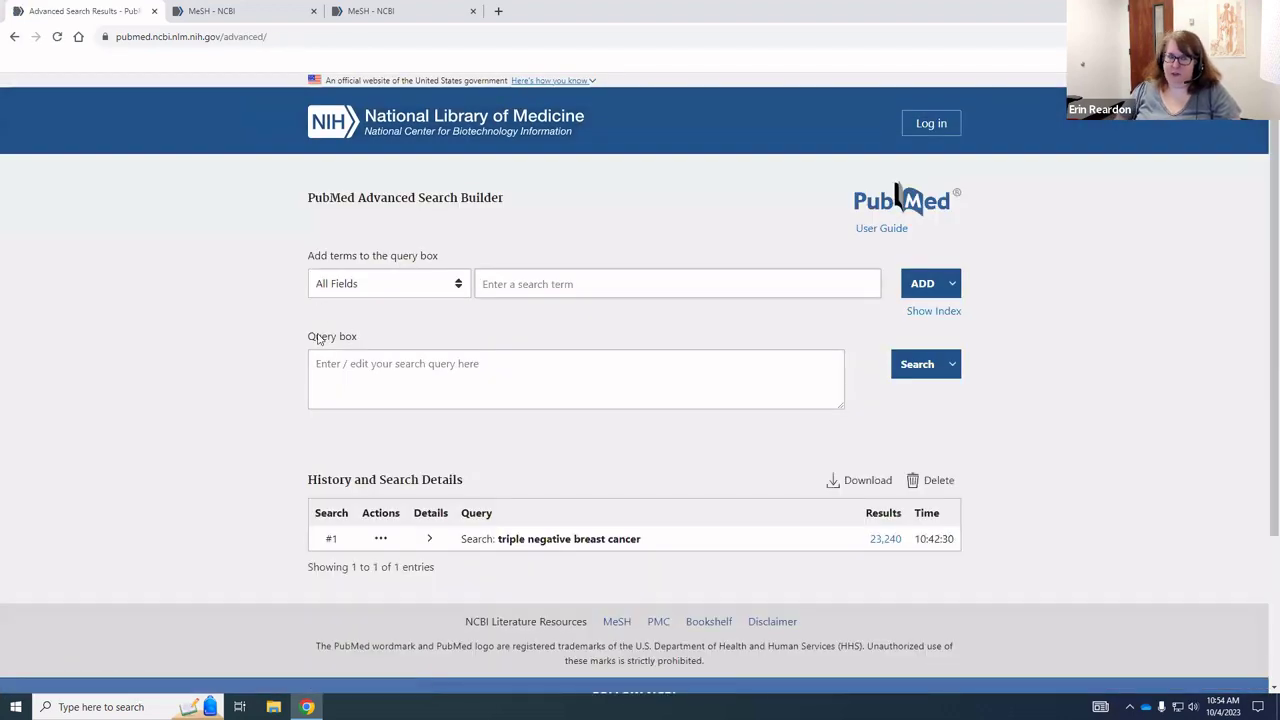
Delete the triple negative breast cancer search from the search history.
click(380, 535)
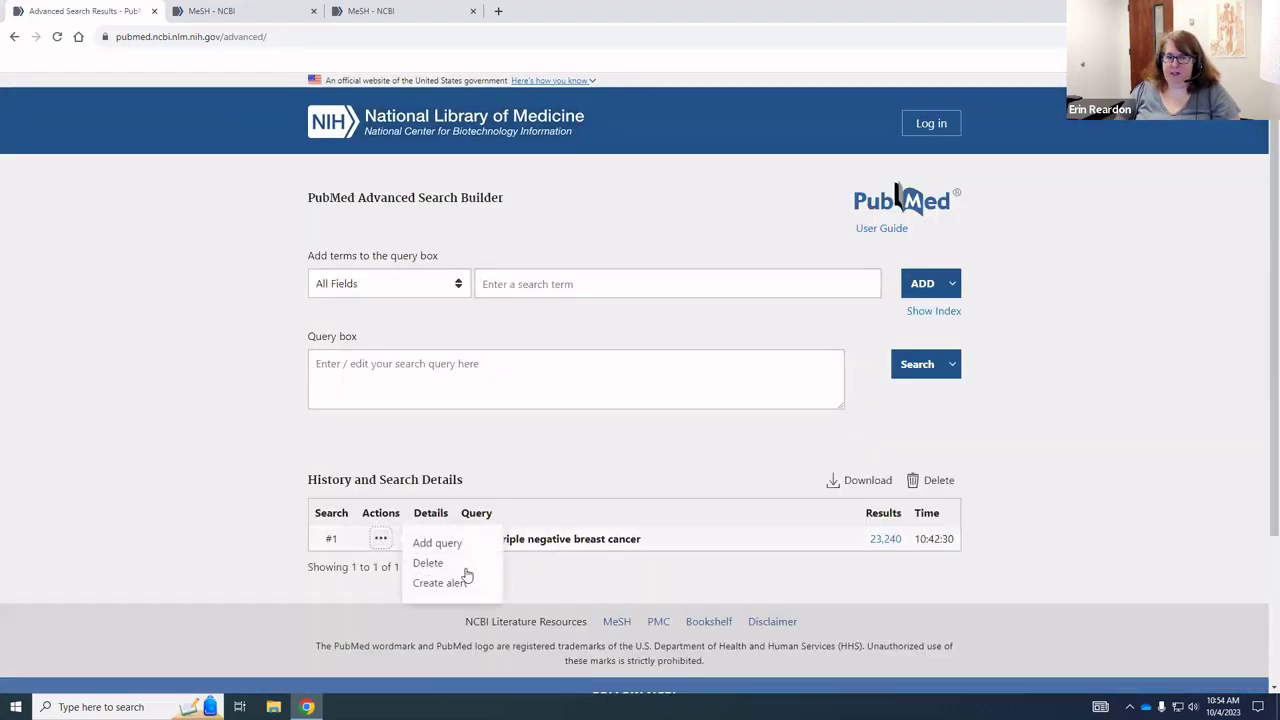
click(428, 558)
click(625, 397)
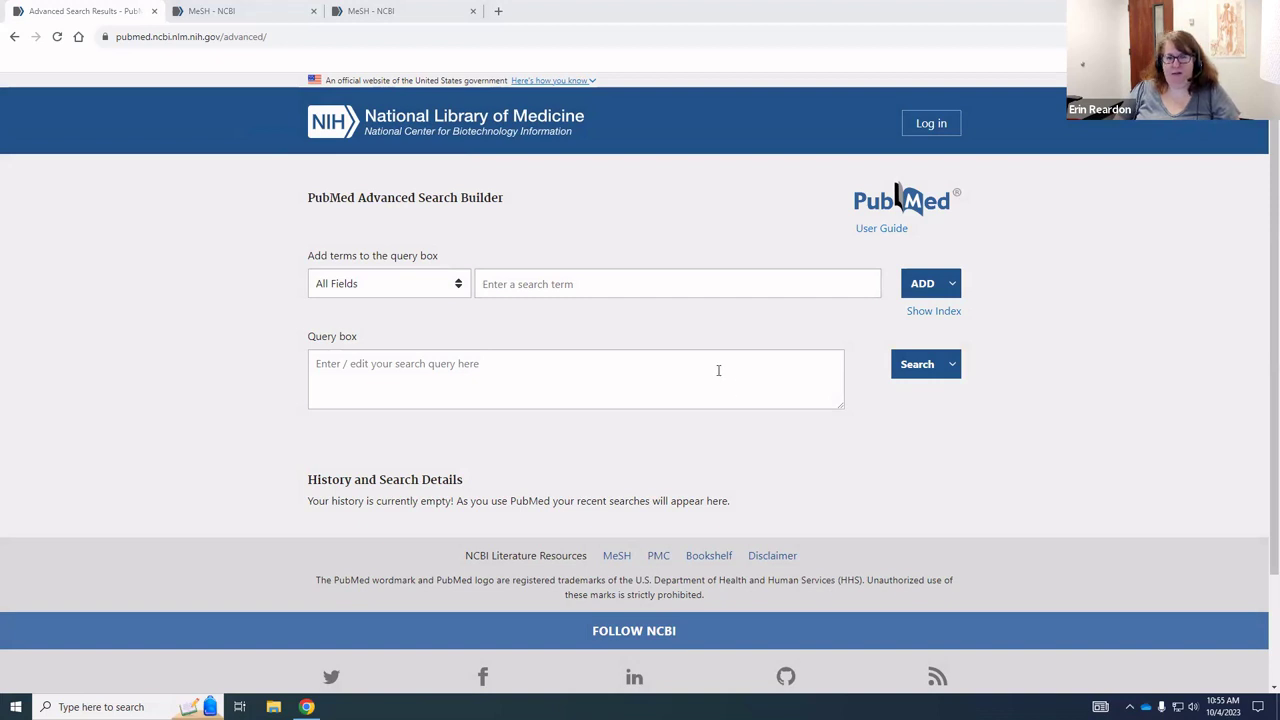
Add the query (Cannabi*[tw] OR Marijuana[tw] OR "Cannabis"[Mesh] OR "Cannabinoids"[Mesh] OR "Medical Marijuana"[Mesh] OR "Marijuana Use"[Mesh]) to the search history.
click(479, 368)
text((Cannabi*[tw] OR Marijuana[tw] OR "Cannabis"[Mesh] OR "Cannabinoids"[Mesh] OR "Medical Marijuana"[Mesh] OR "Marijuana Use"[Mesh]))
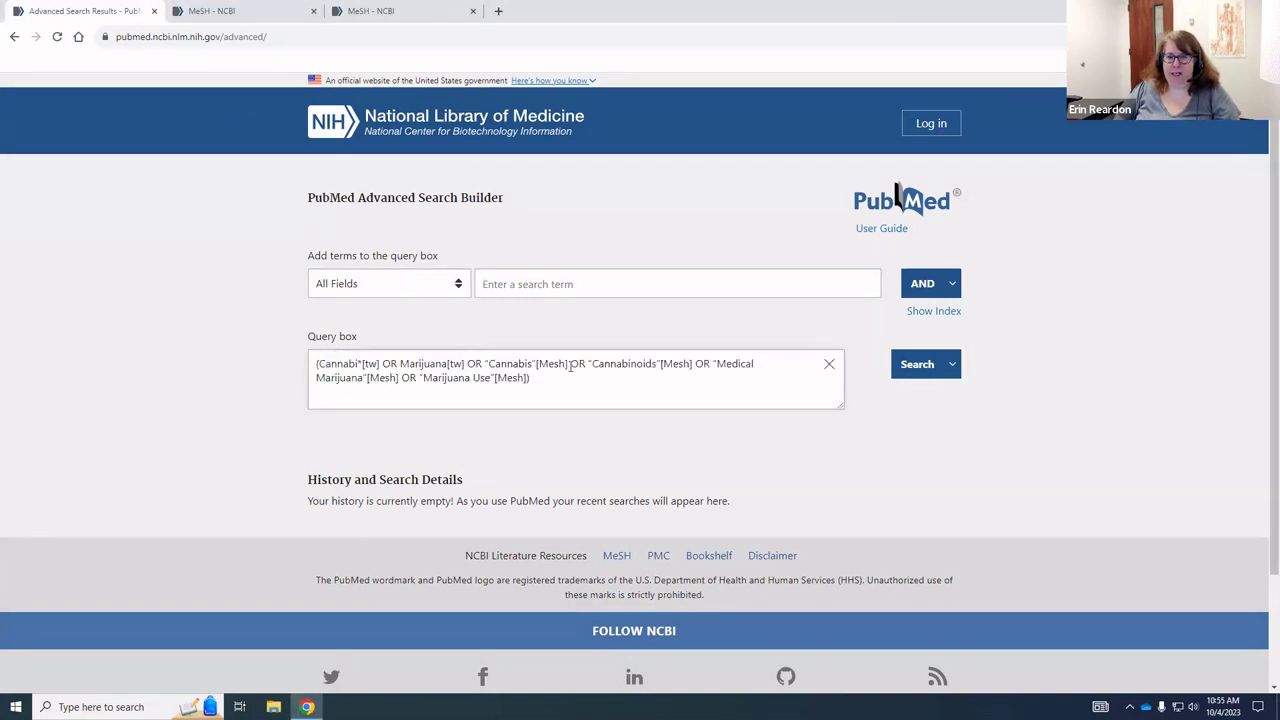
click(952, 364)
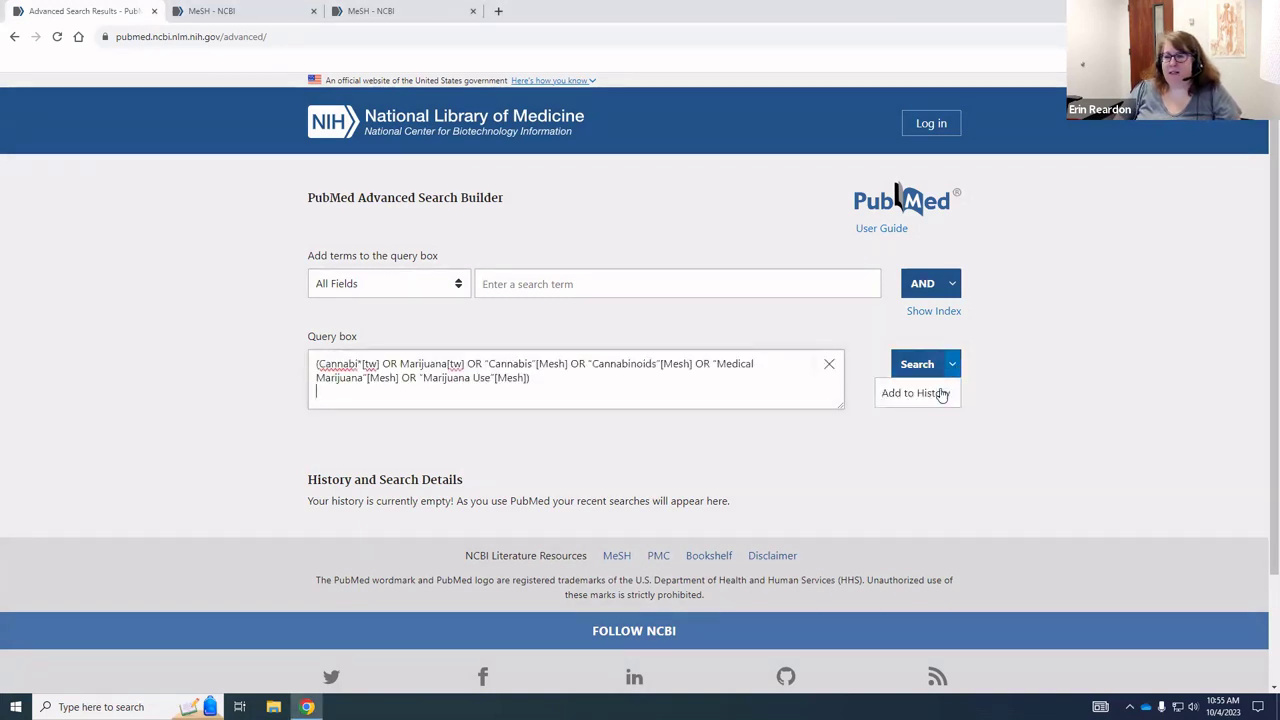
click(940, 393)
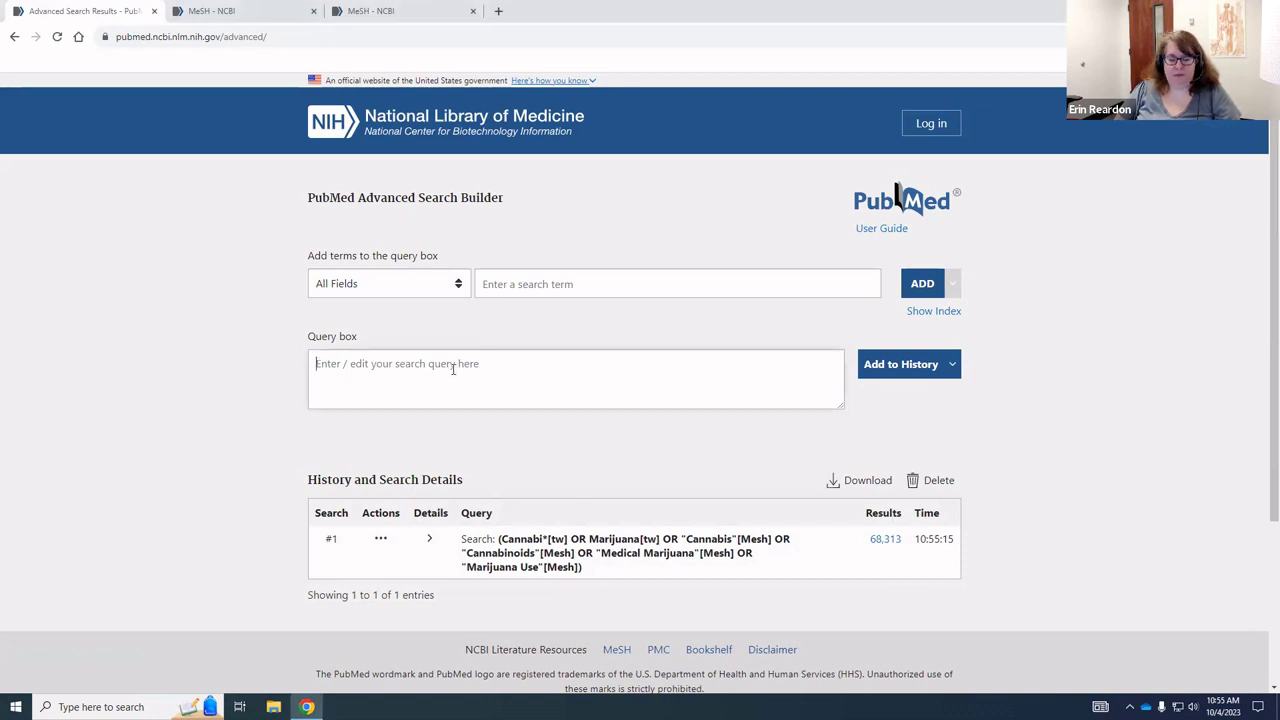
Add (Chemo[tw] OR Chemoradiotherapy[tw] OR Chemotherap*[tw] OR "Drug Therapy"[Mesh]) and (Nausea*[tw] OR Nauseous[tw] OR "Nausea"[Mesh]) to the history as separate searches.
text((Chemo[tw] OR Chemoradiotherapy[tw] OR Chemotherap*[tw] OR "Drug Therapy"[Mesh]))
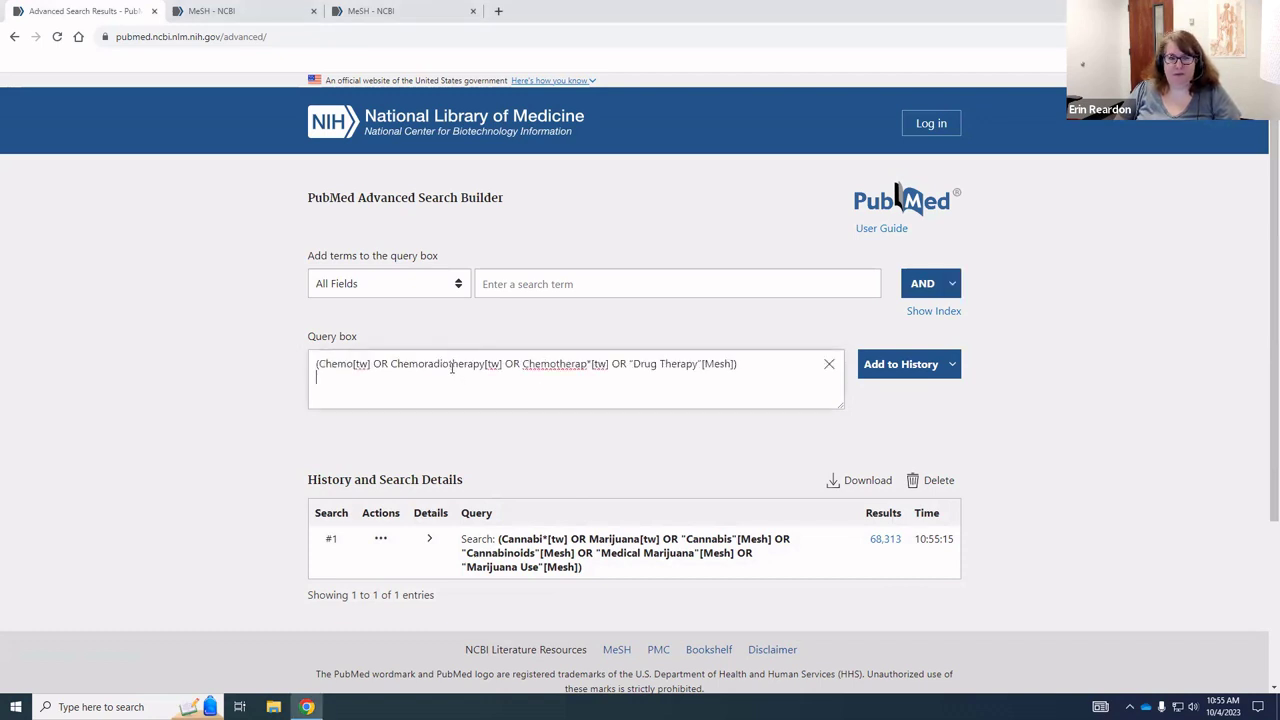
click(925, 368)
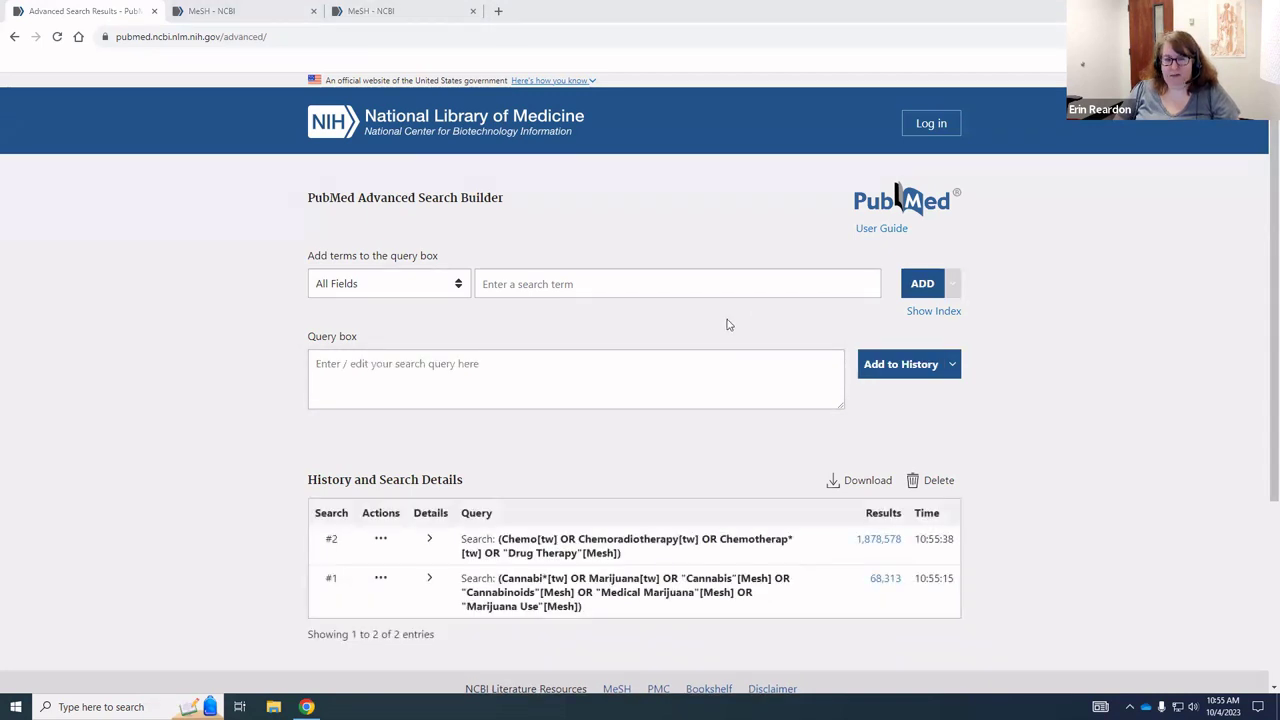
click(477, 377)
text((Nausea*[tw] OR Nauseous[tw] OR "Nausea"[Mesh]))
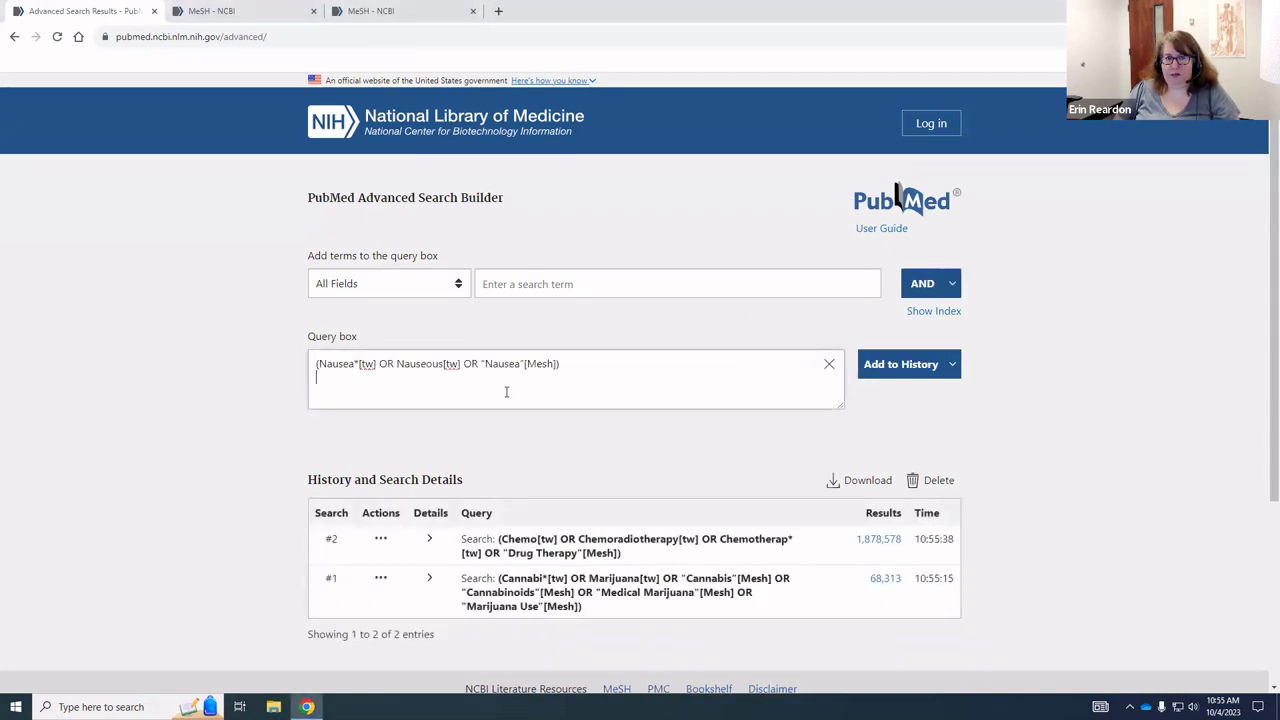
click(919, 369)
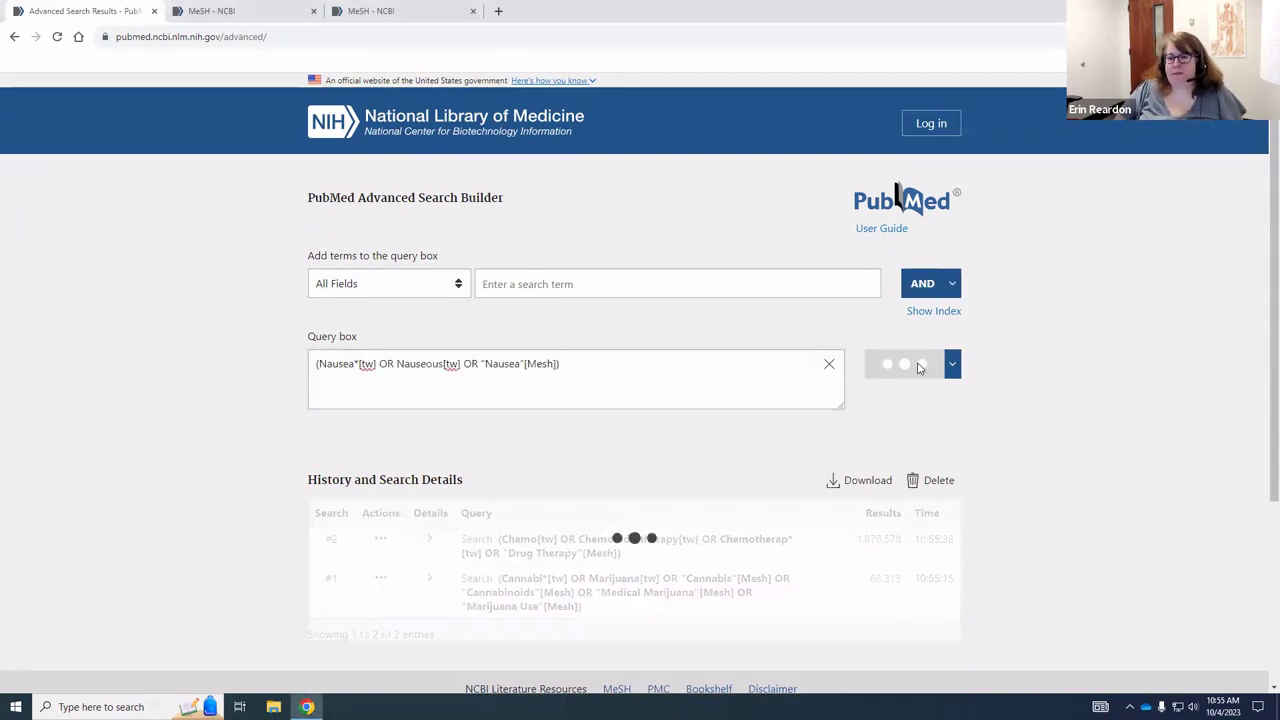
Combine the cannabis, chemotherapy and nausea searches from the history with AND and add the combined query to the history.
scroll(915, 368, down, 1)
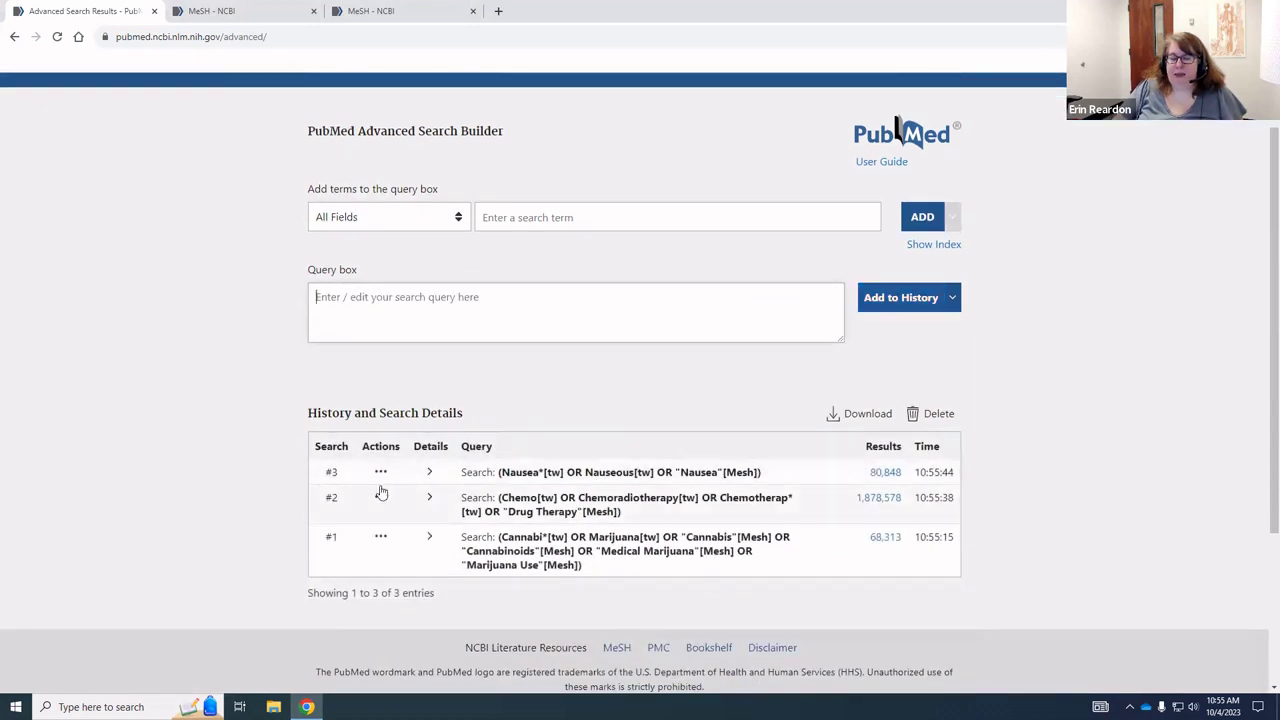
click(381, 537)
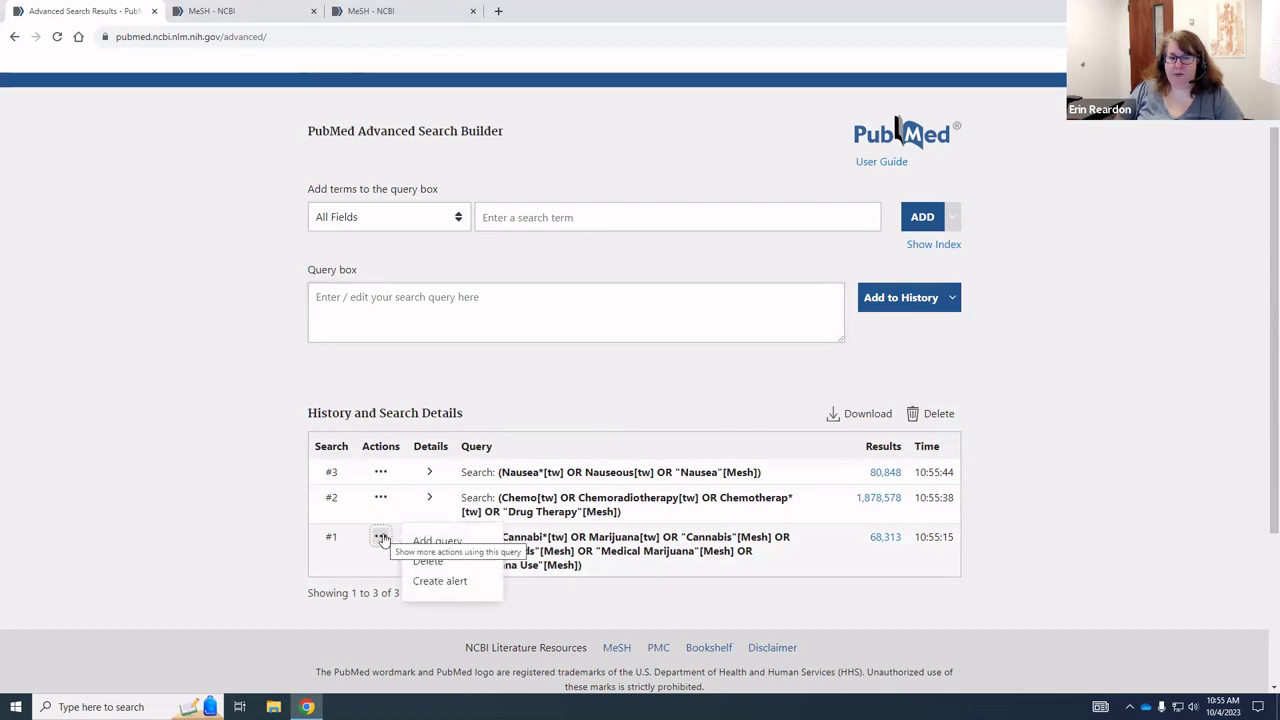
click(432, 542)
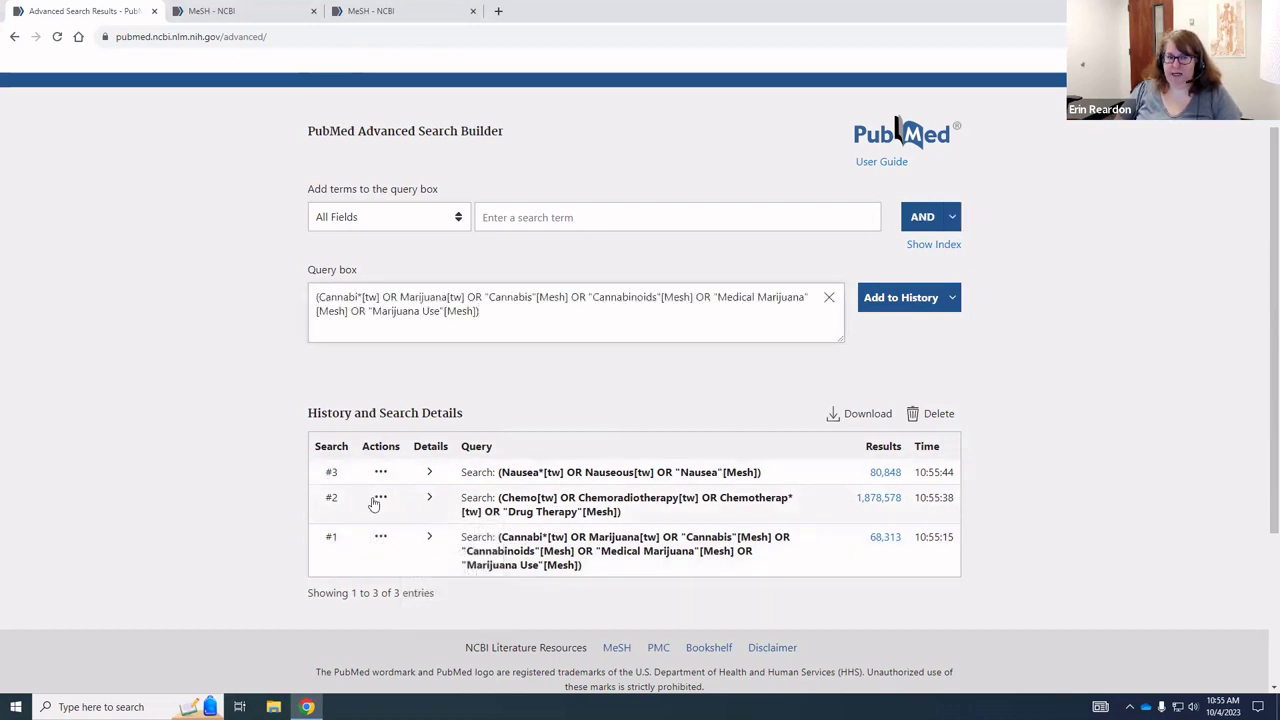
click(381, 500)
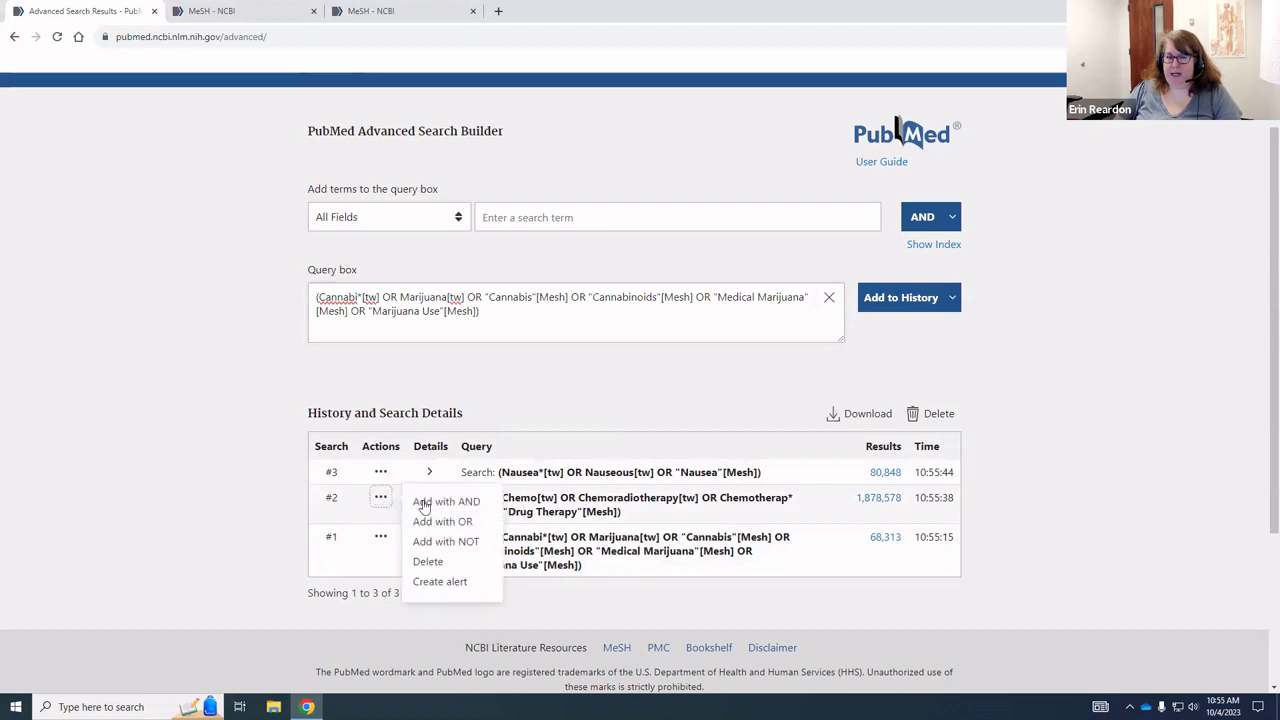
click(425, 504)
click(382, 474)
click(428, 480)
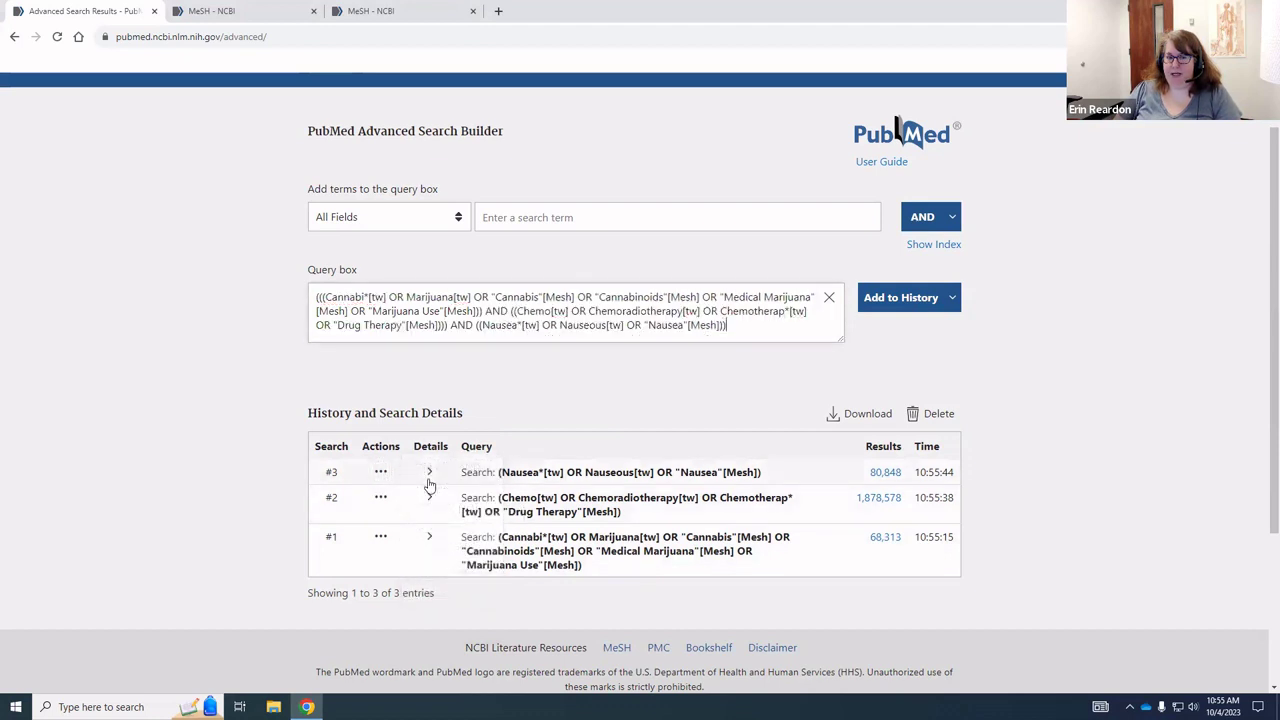
click(318, 298)
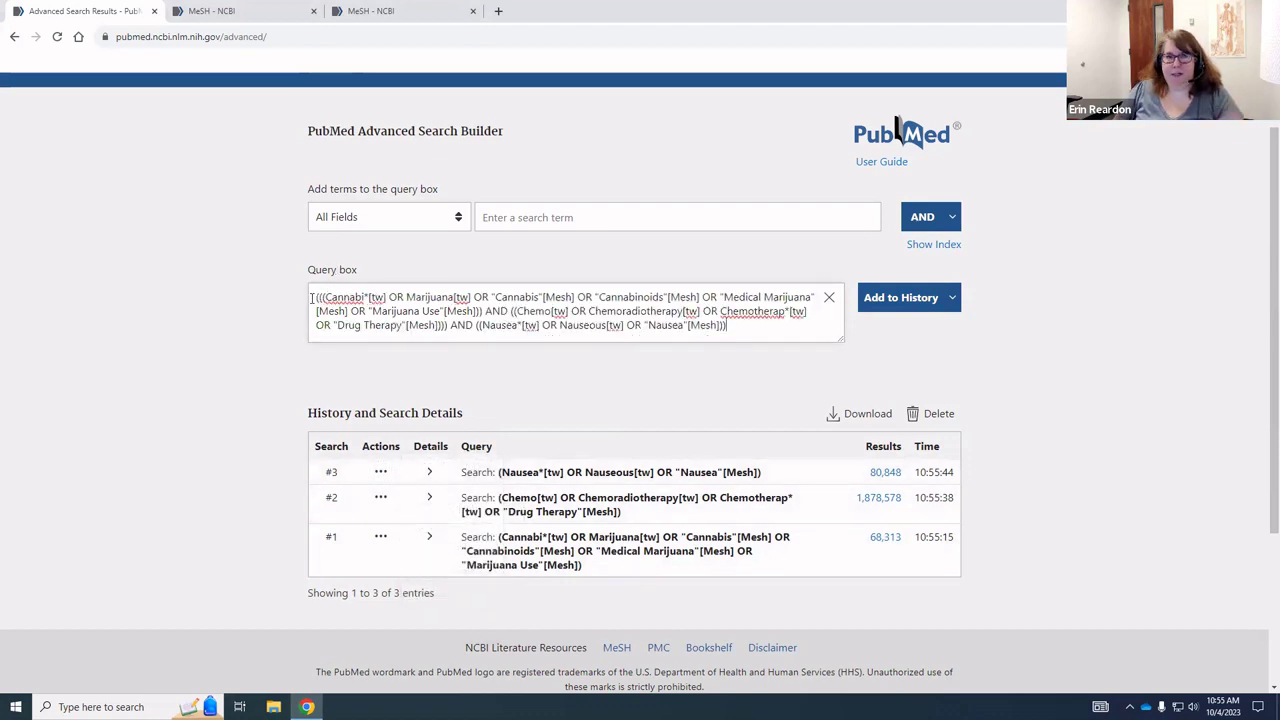
click(903, 300)
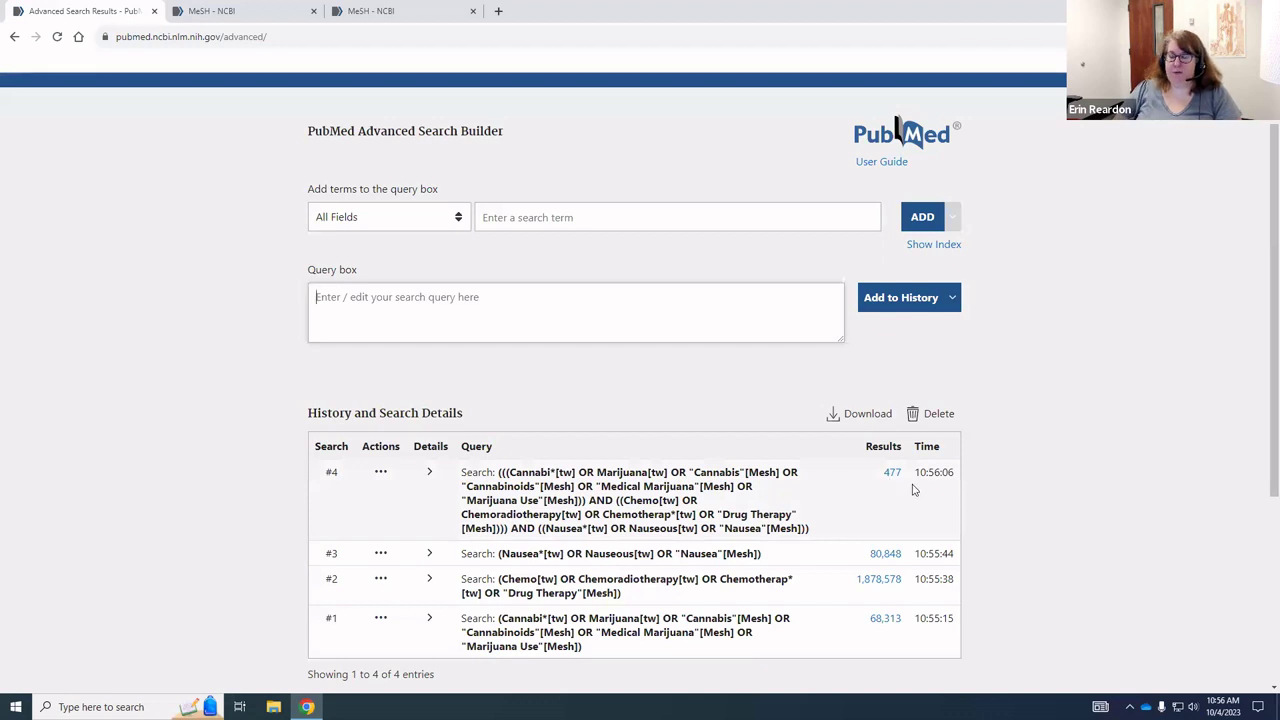
Enter the query #1 AND #2 AND #3 and add it to the search history.
text(#)
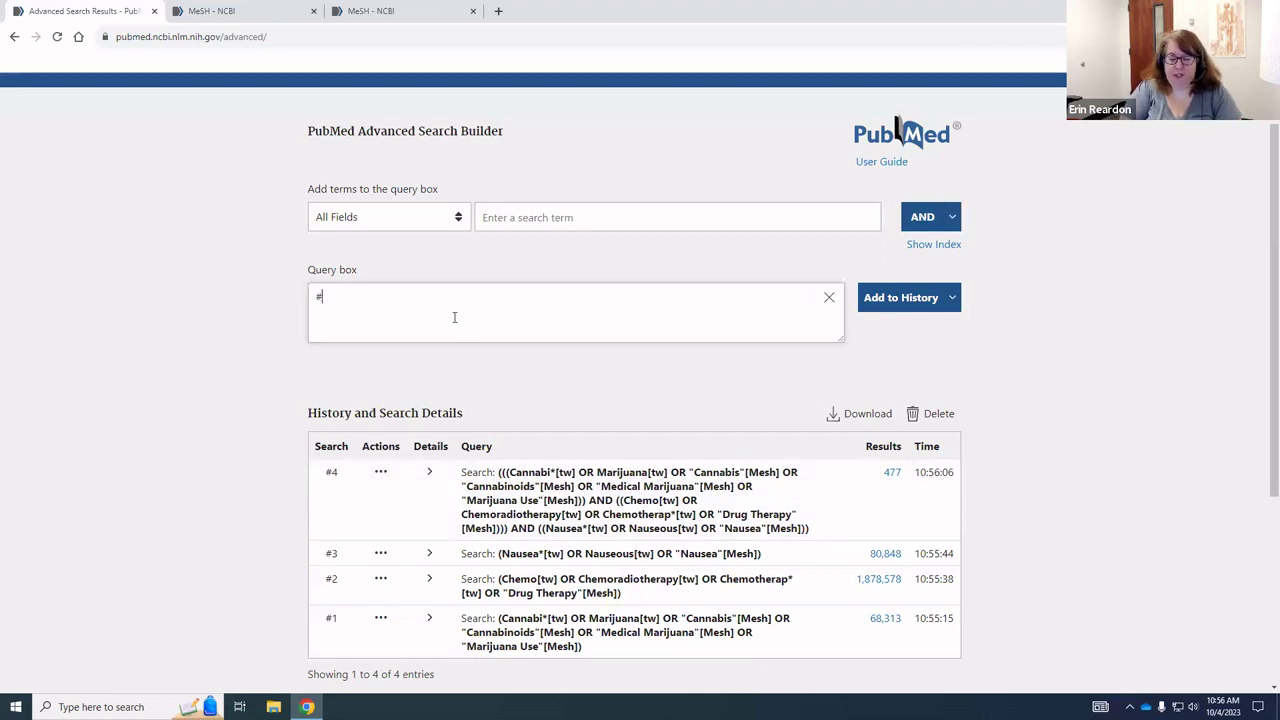
text(1 AND #)
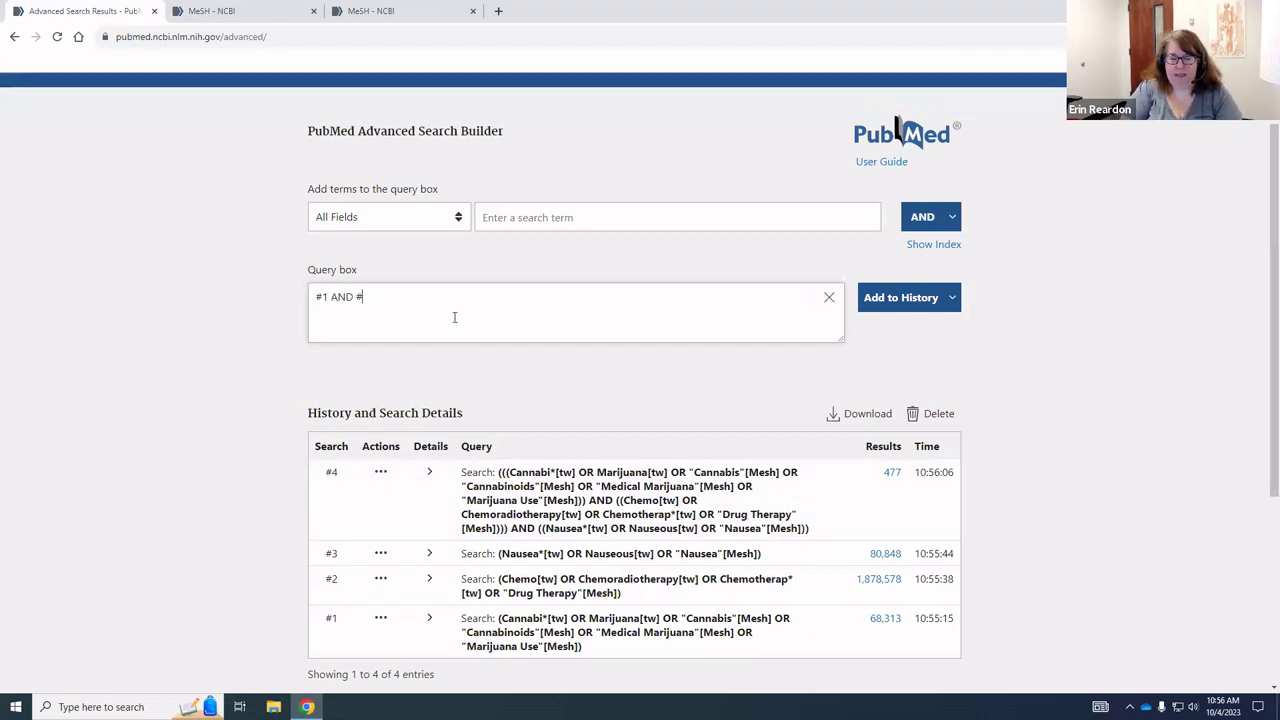
text(2 AND #3)
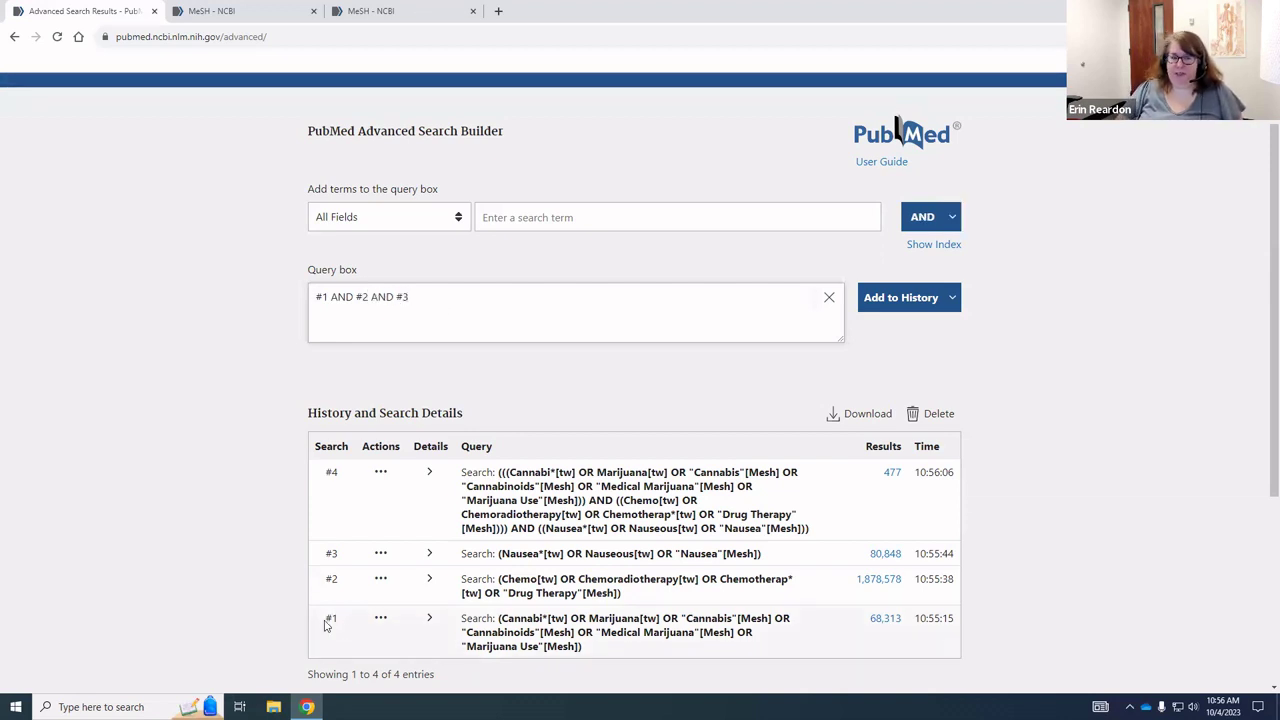
click(872, 302)
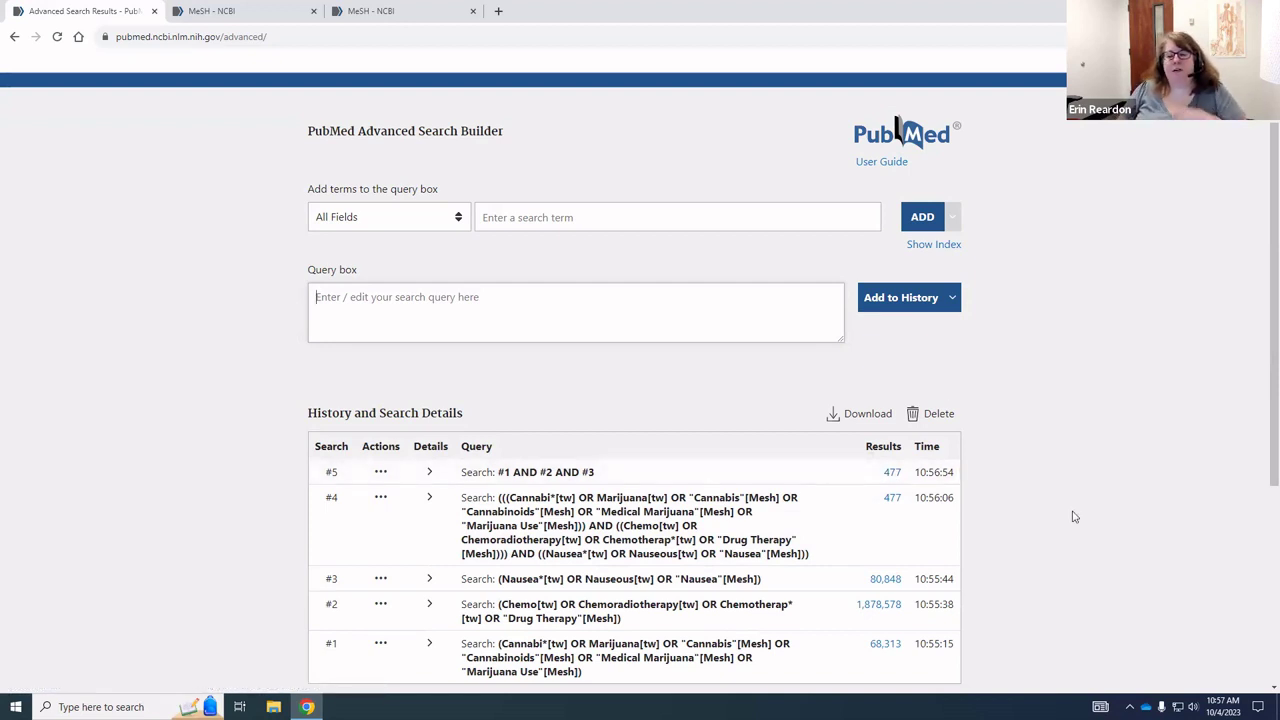
Combine only the cannabis search #1 and the chemotherapy search #2 with AND and add the query to the history.
scroll(940, 395, down, 2)
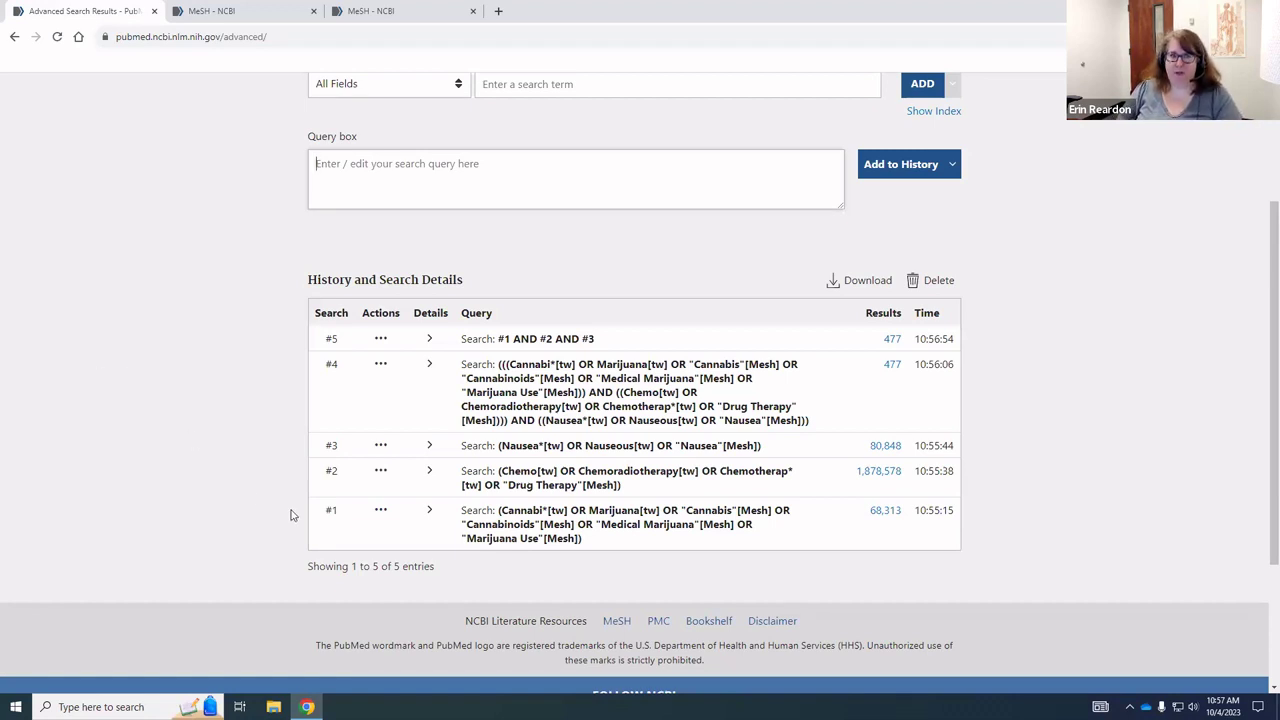
click(381, 512)
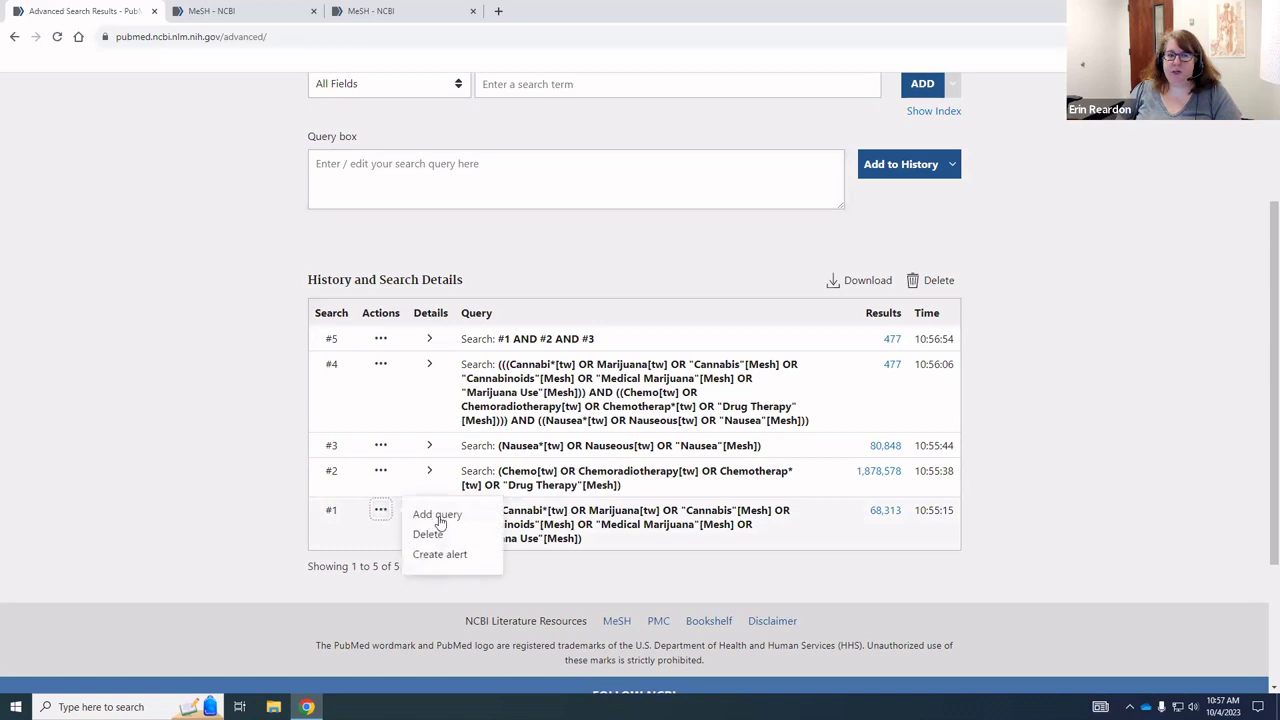
click(418, 515)
click(380, 472)
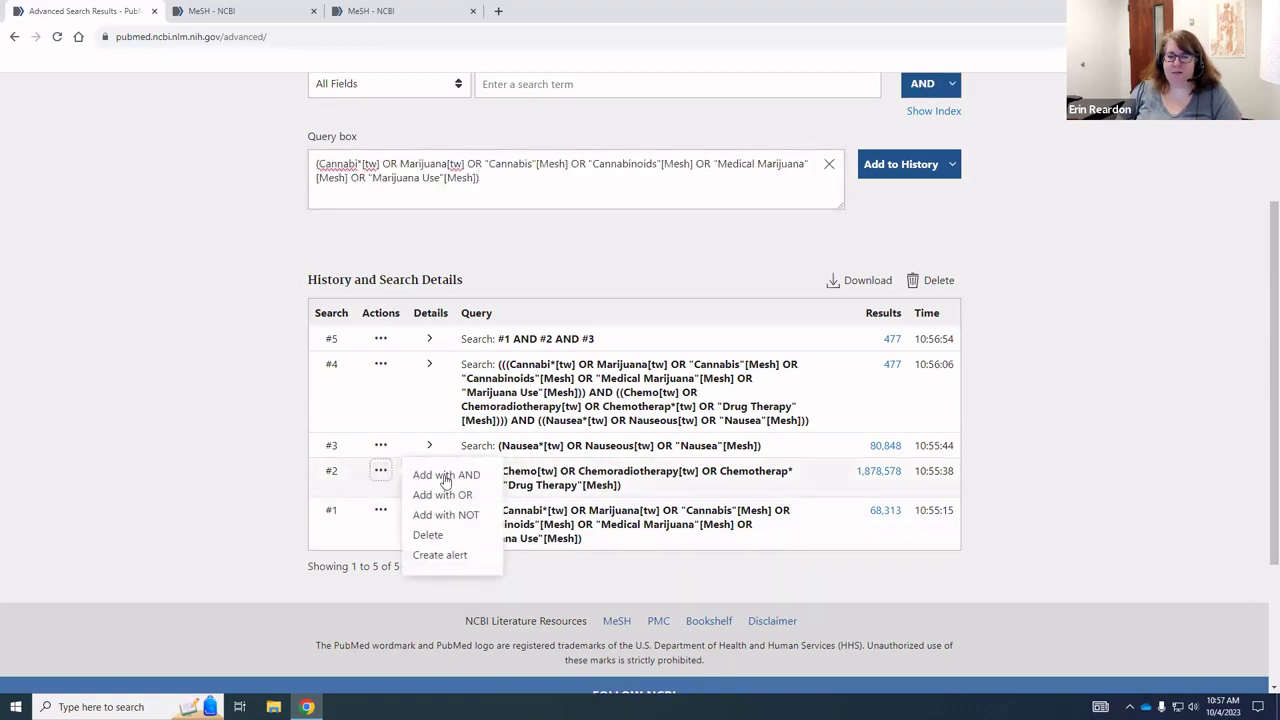
click(446, 477)
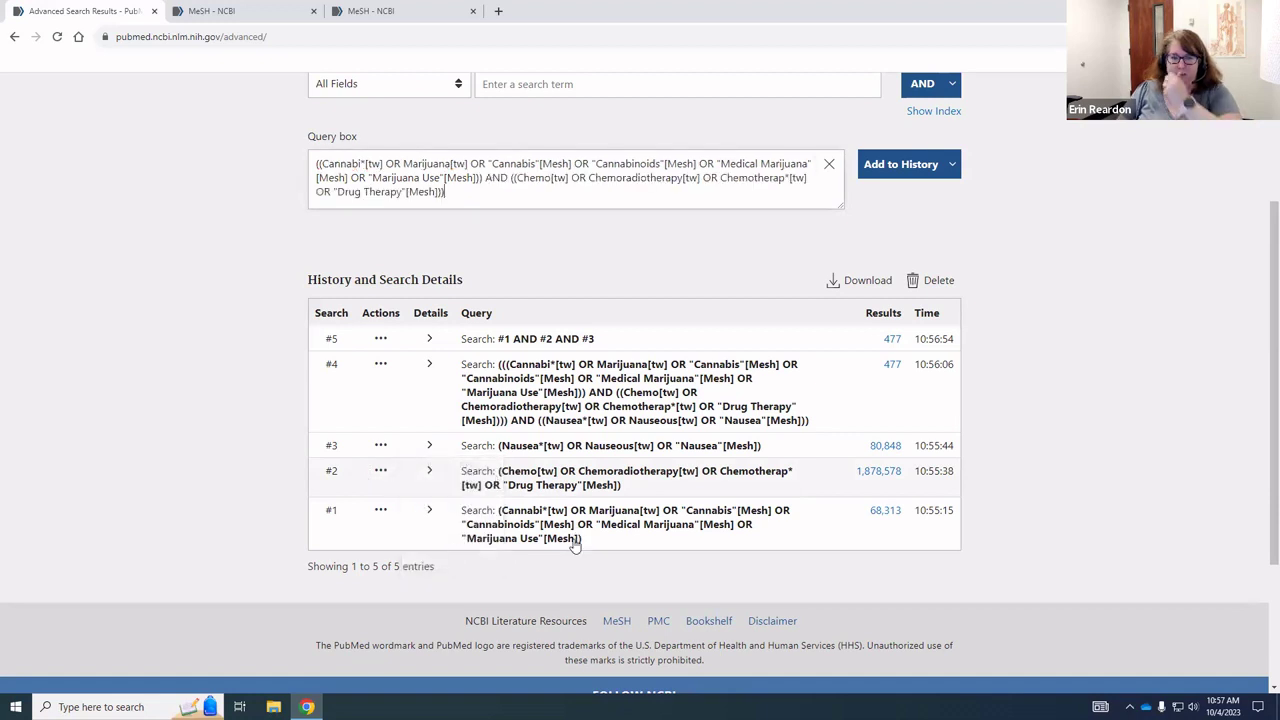
click(904, 170)
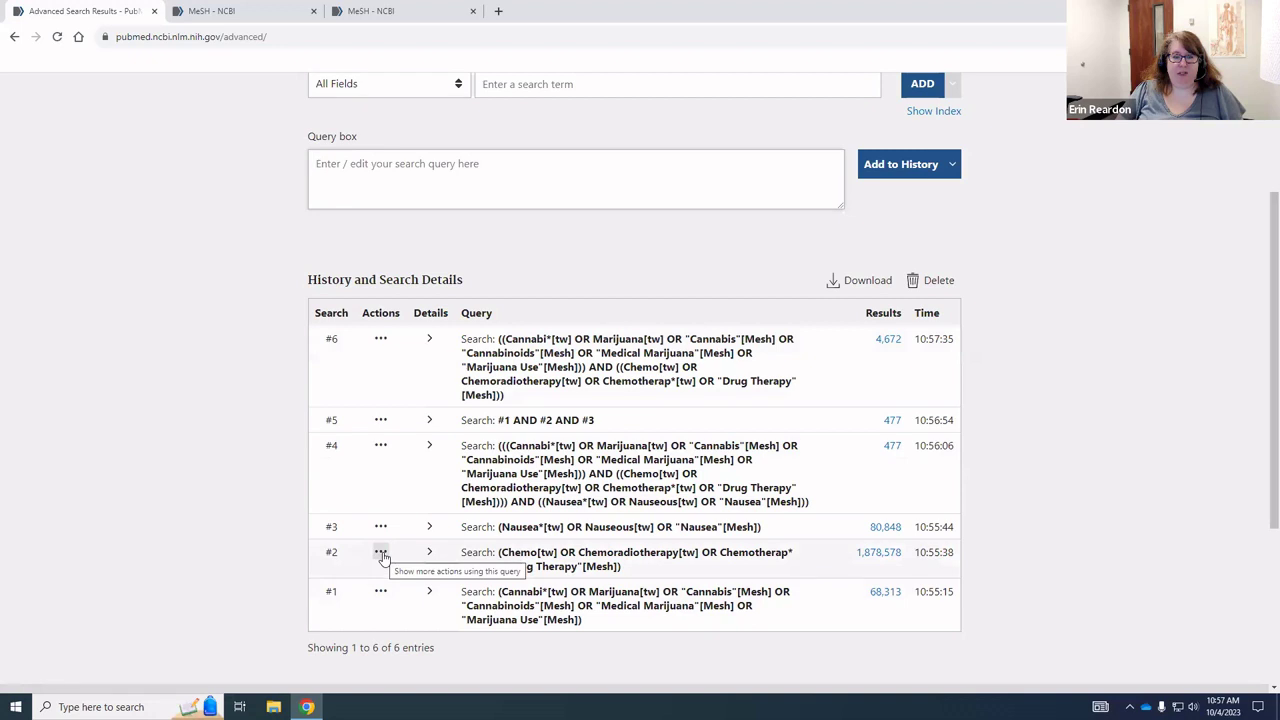
Combine the cannabis search #1 and the nausea search #3 with AND and add the query to the history.
click(380, 592)
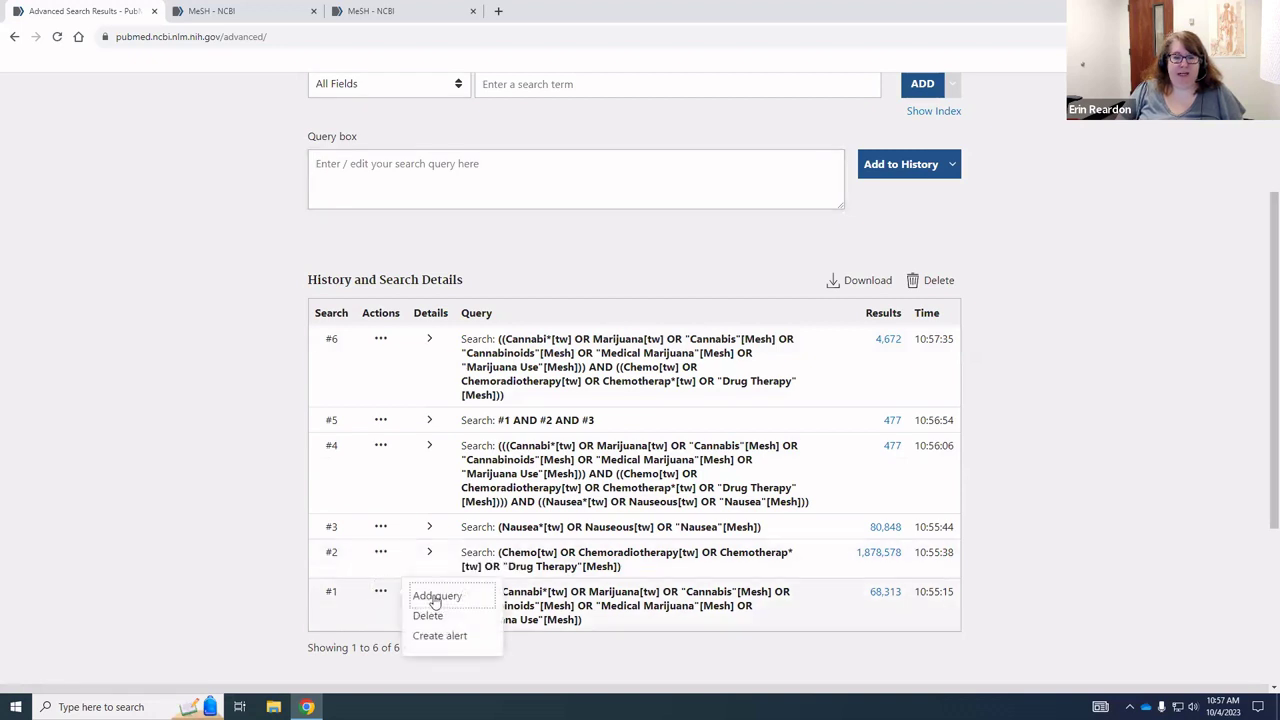
click(428, 594)
click(380, 530)
click(432, 531)
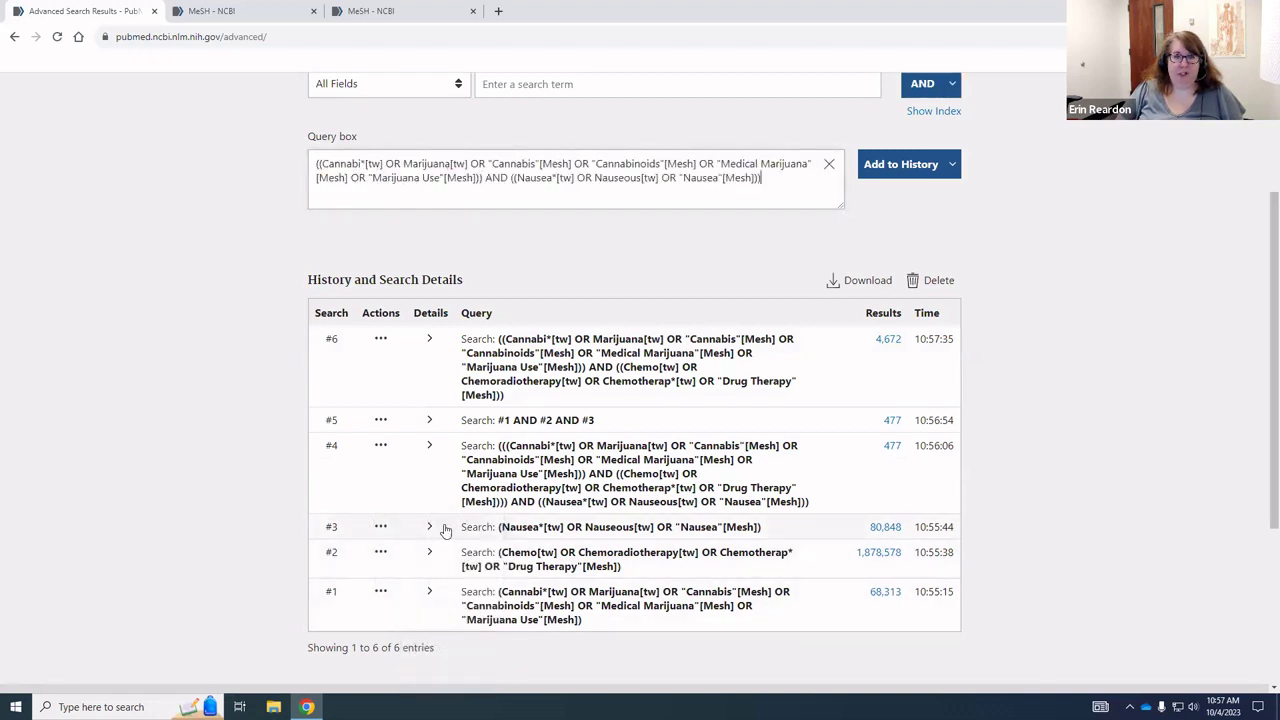
click(903, 163)
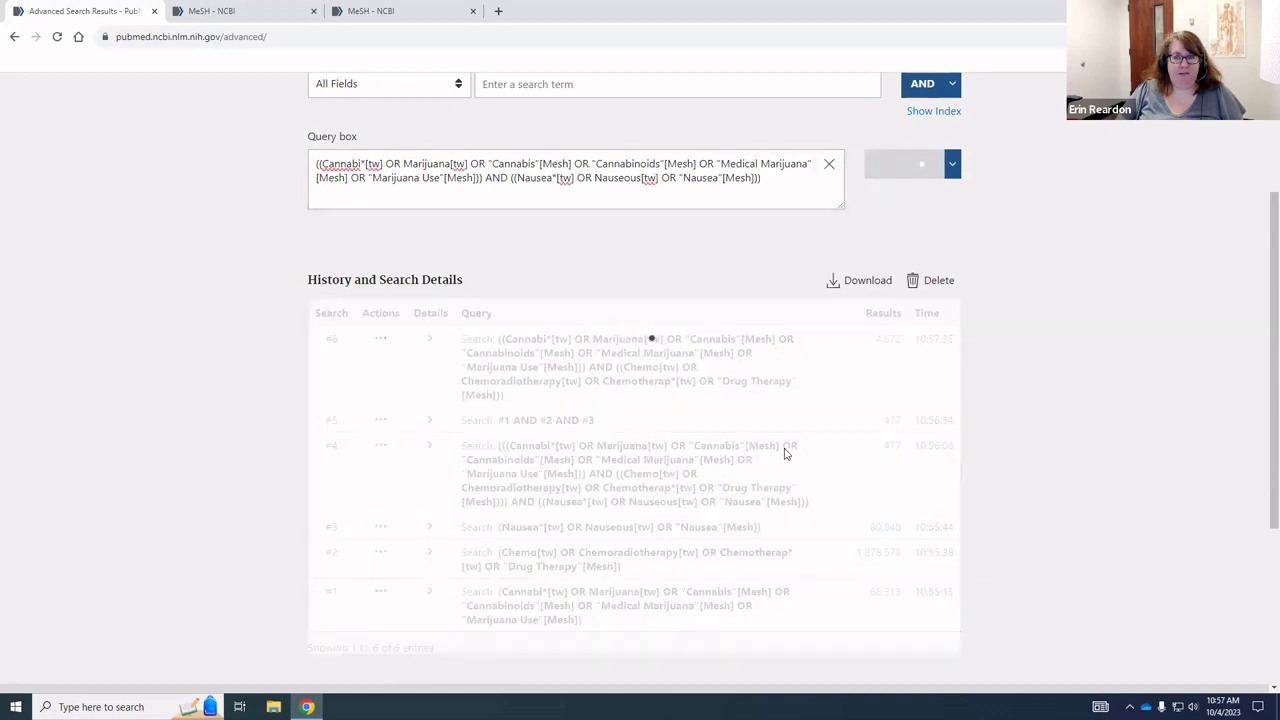
Combine the chemotherapy search #2 and the nausea search #3 with AND and add the query to the history.
scroll(930, 340, down, 1)
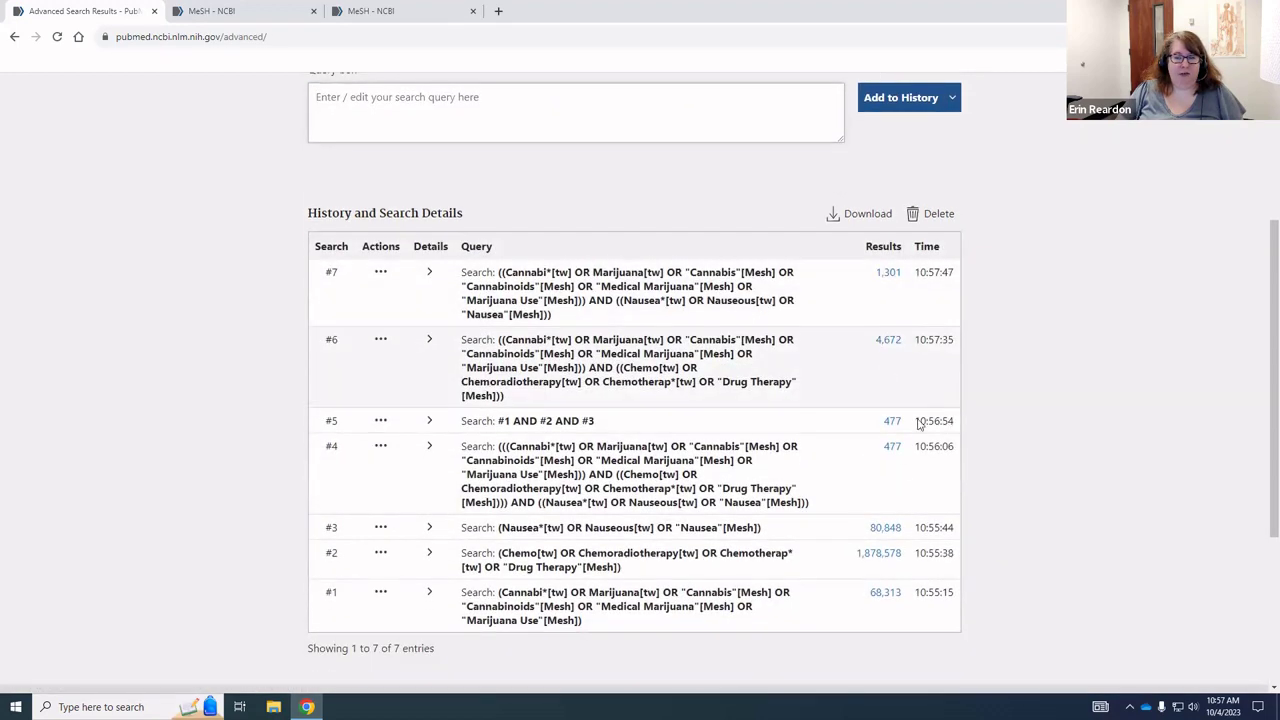
click(380, 555)
click(430, 556)
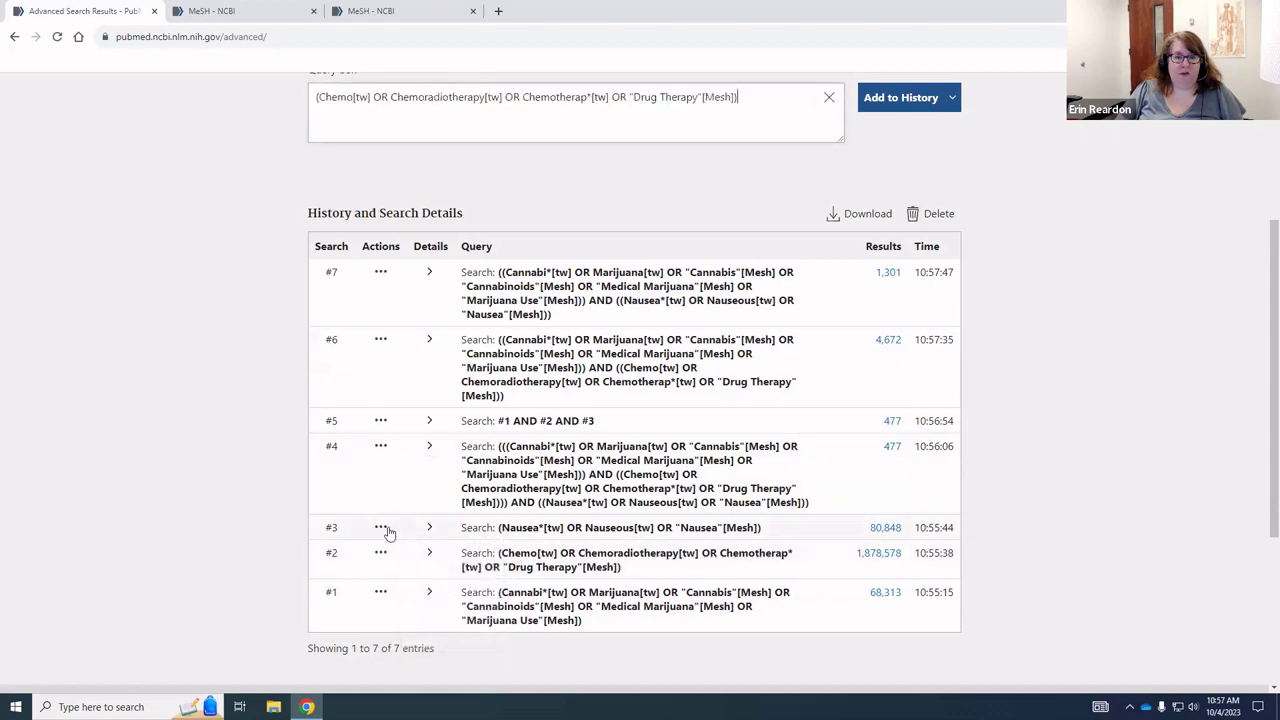
click(382, 528)
click(440, 529)
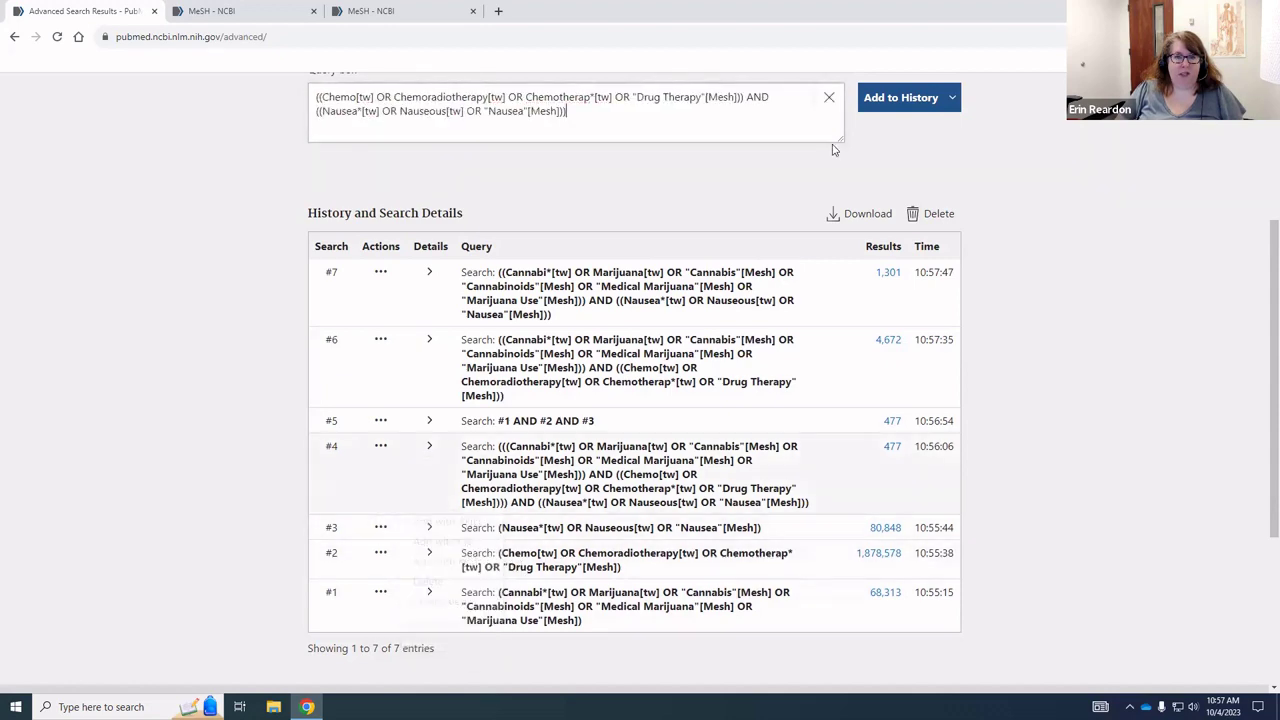
click(895, 100)
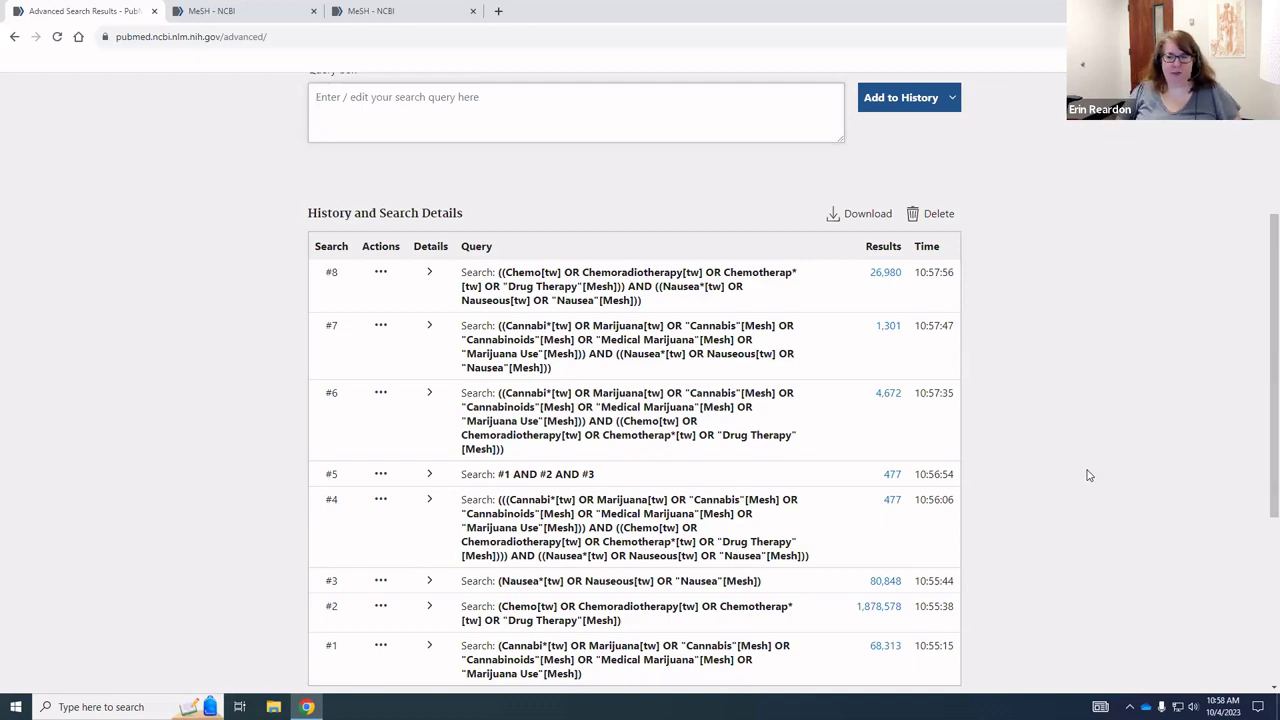
scroll(1041, 598, up, 1)
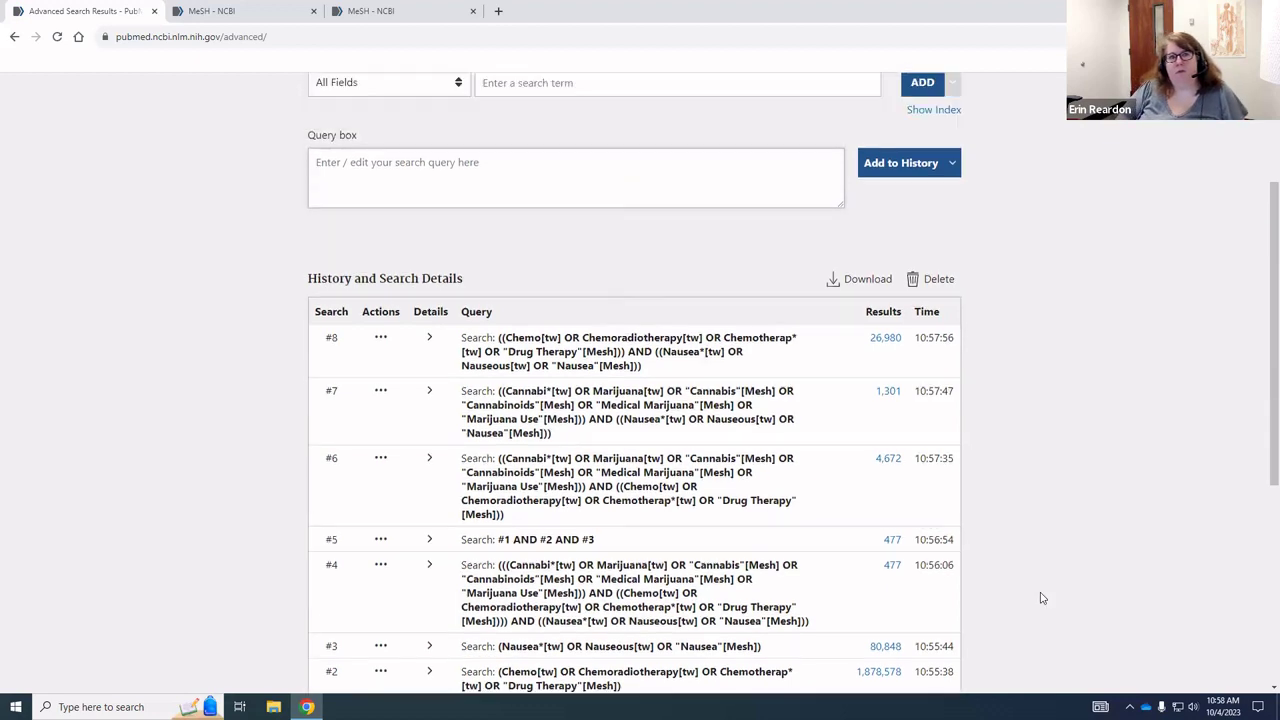
scroll(1041, 598, down, 2)
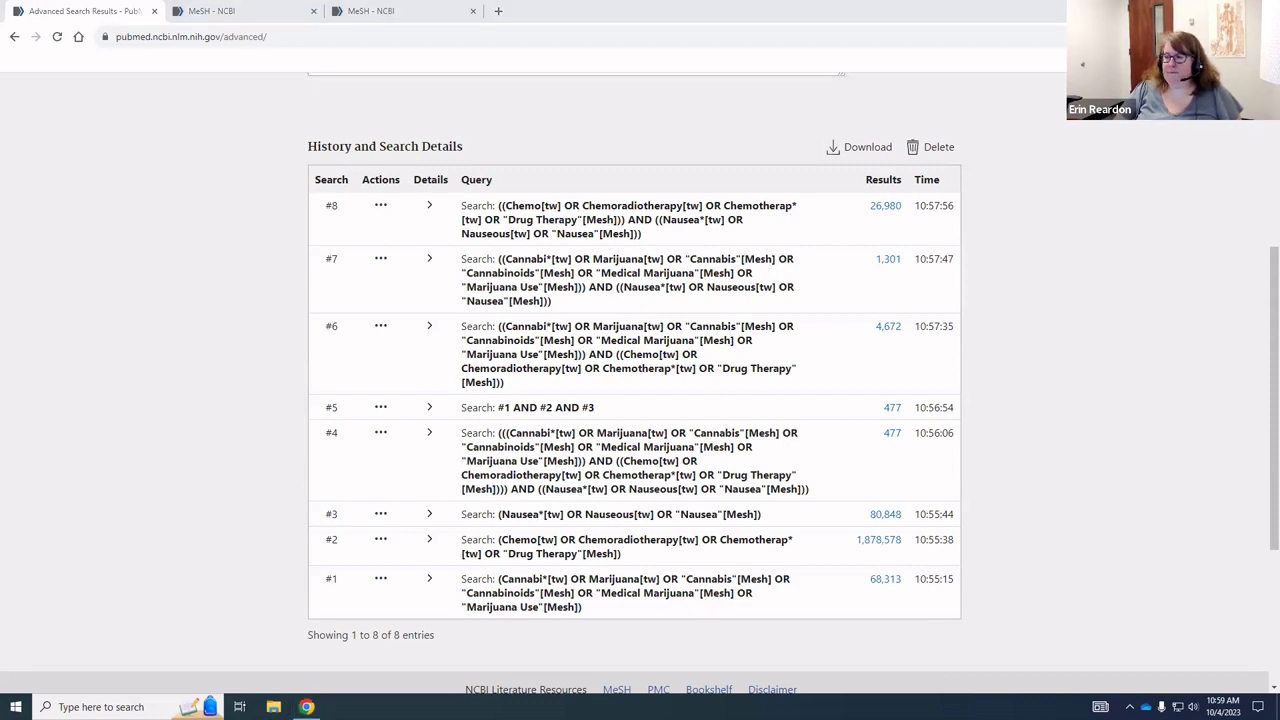
key(alt+Tab)
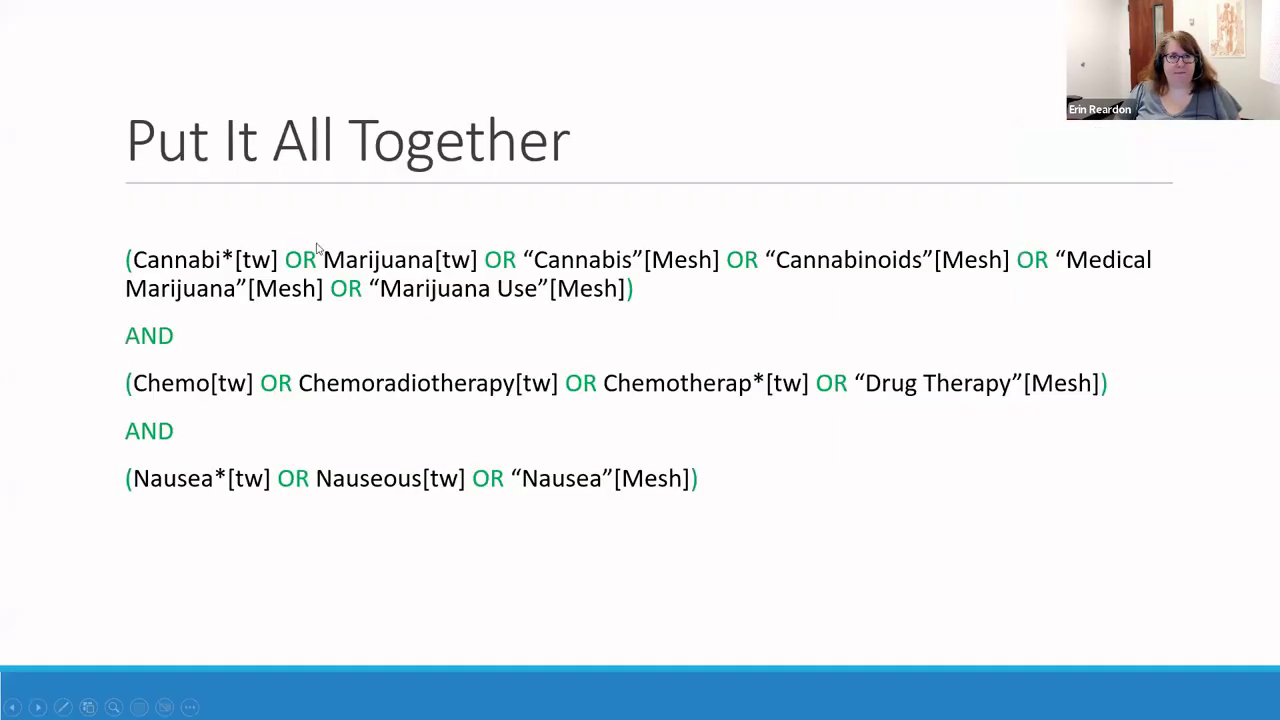
click(208, 50)
click(1018, 470)
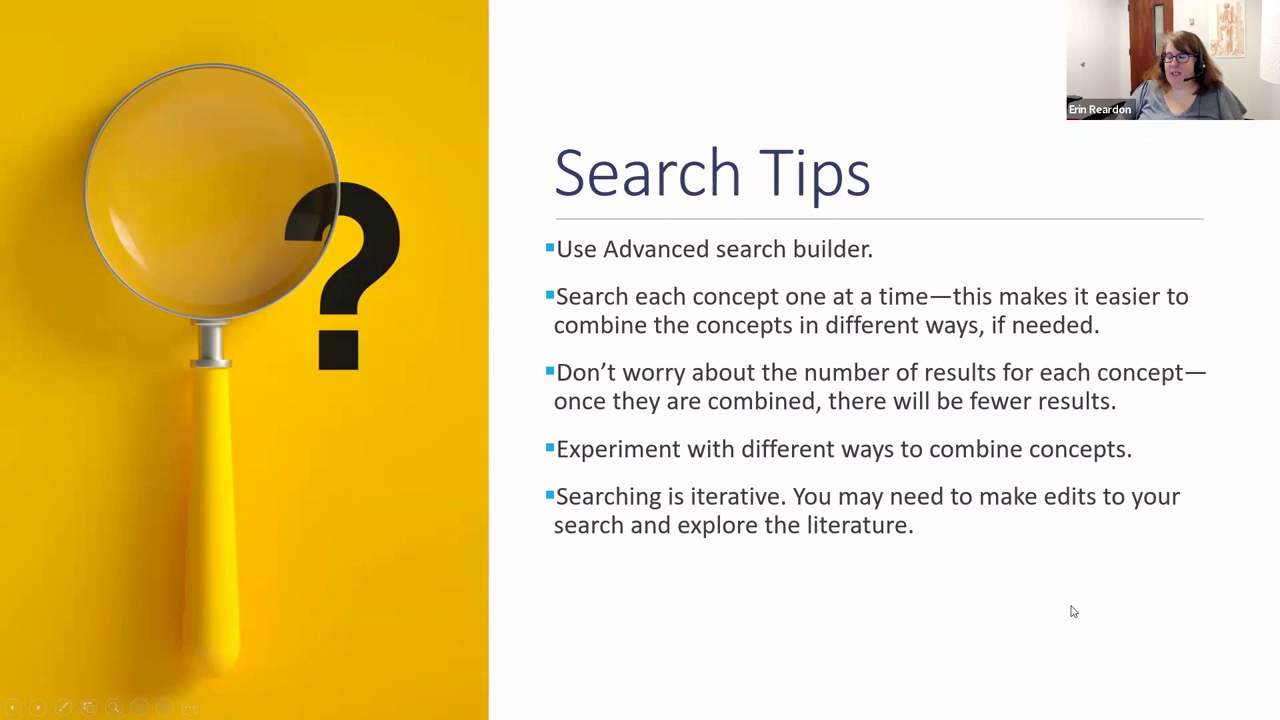
key(Right)
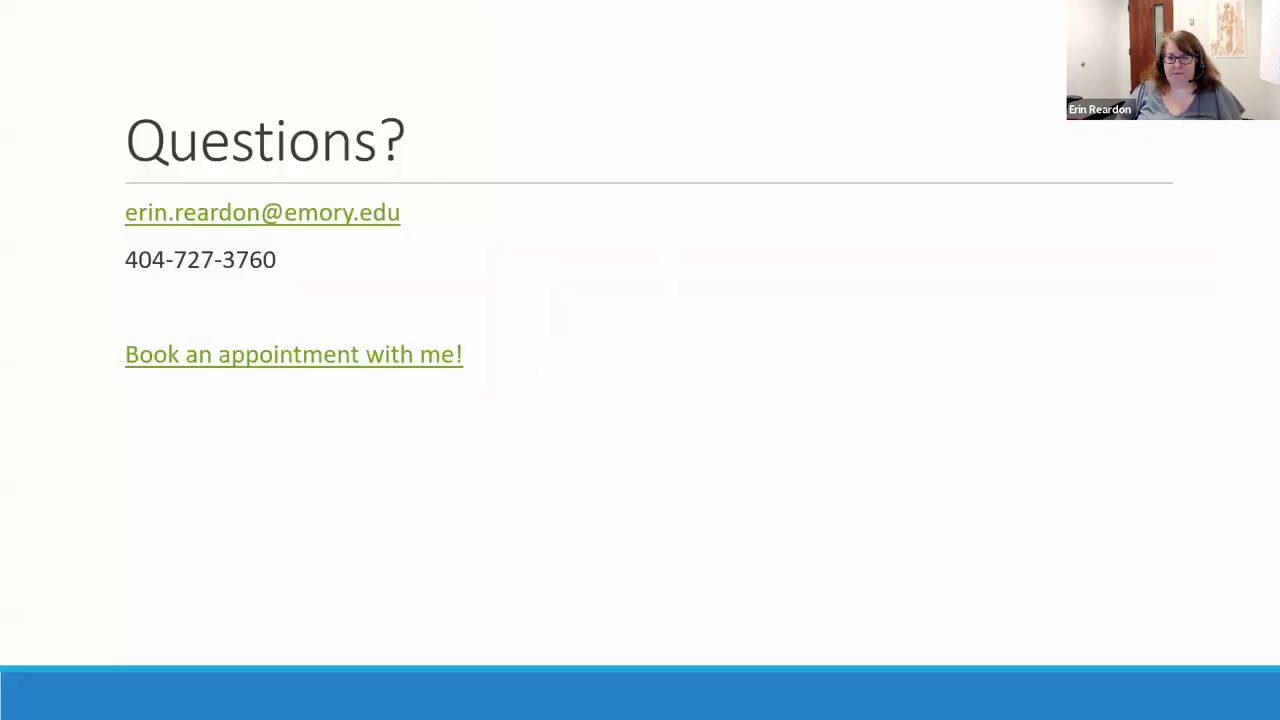